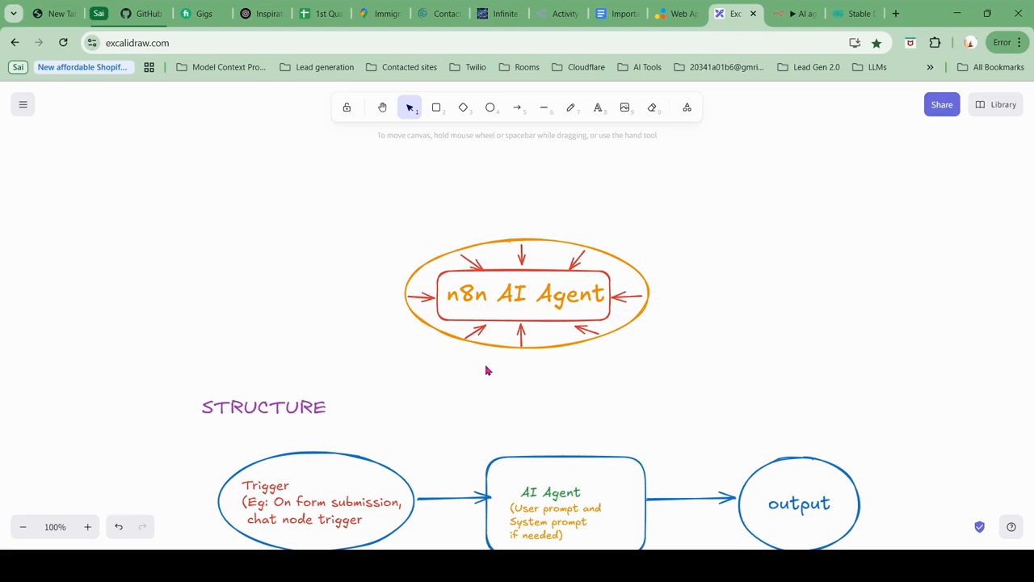
- Draw an orange rounded rectangle around the "chat node trigger" text inside the Trigger ellipse of the STRUCTURE diagram
scroll(487, 371, down, 1)
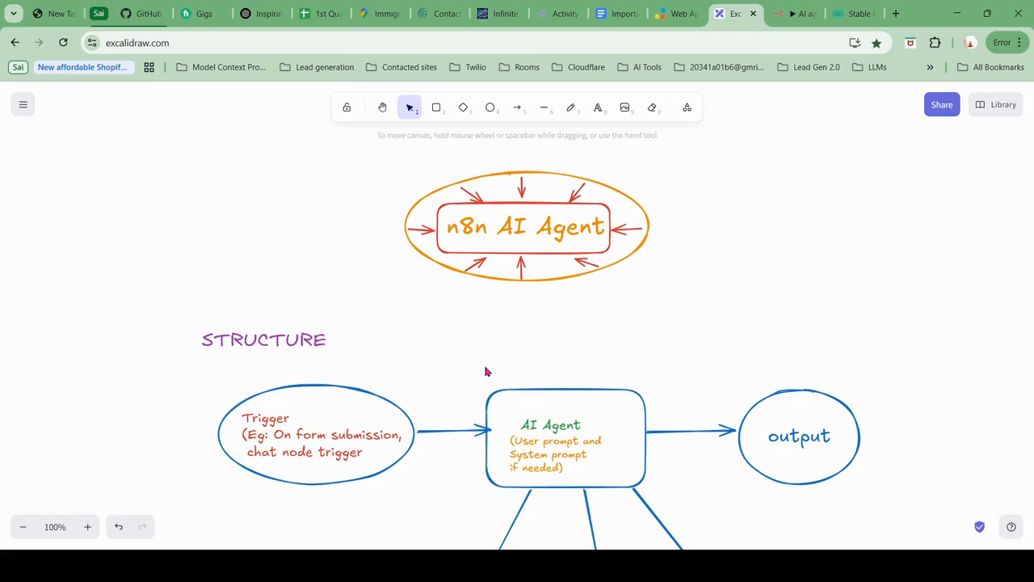
scroll(489, 368, down, 2)
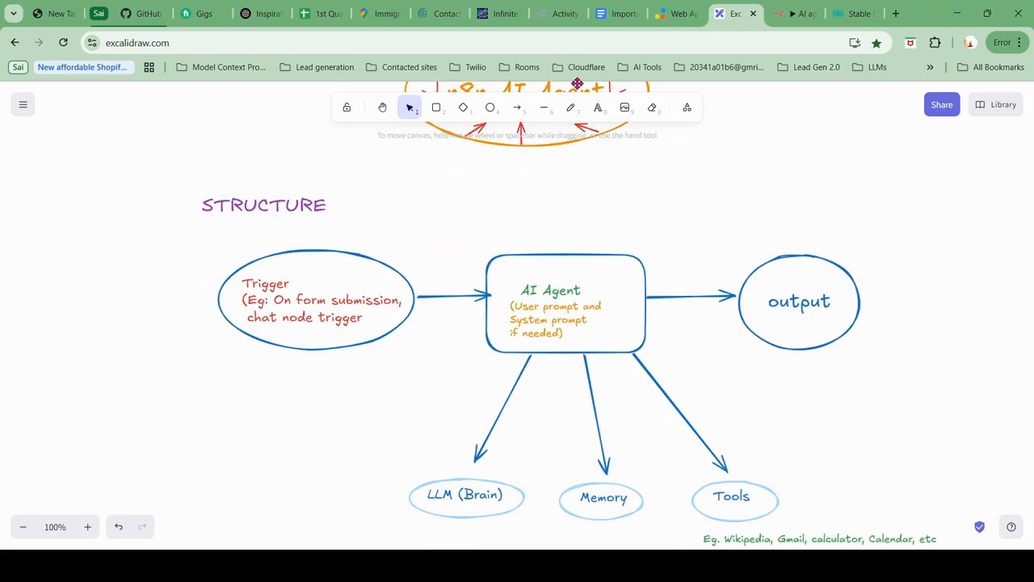
click(515, 117)
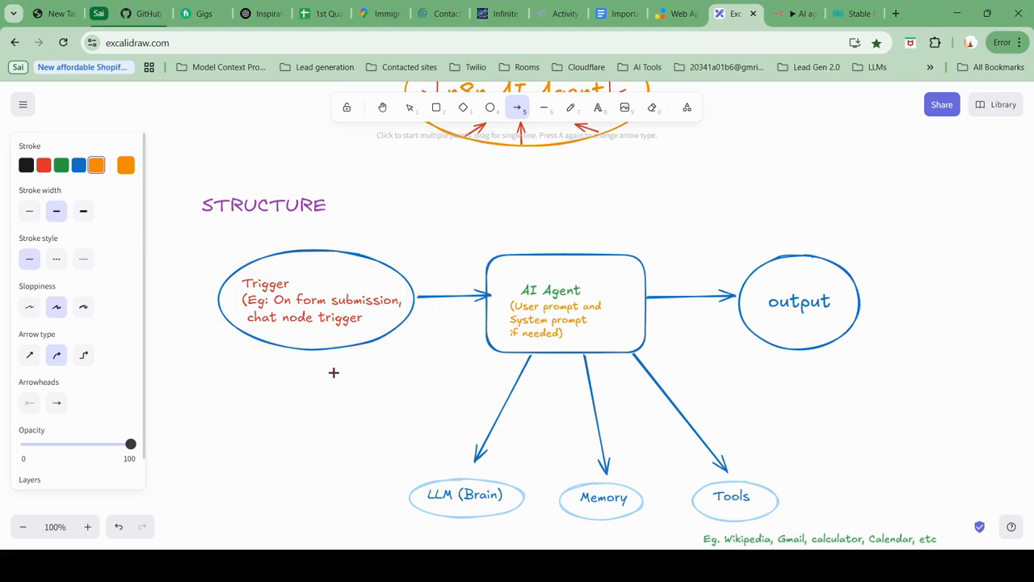
click(436, 107)
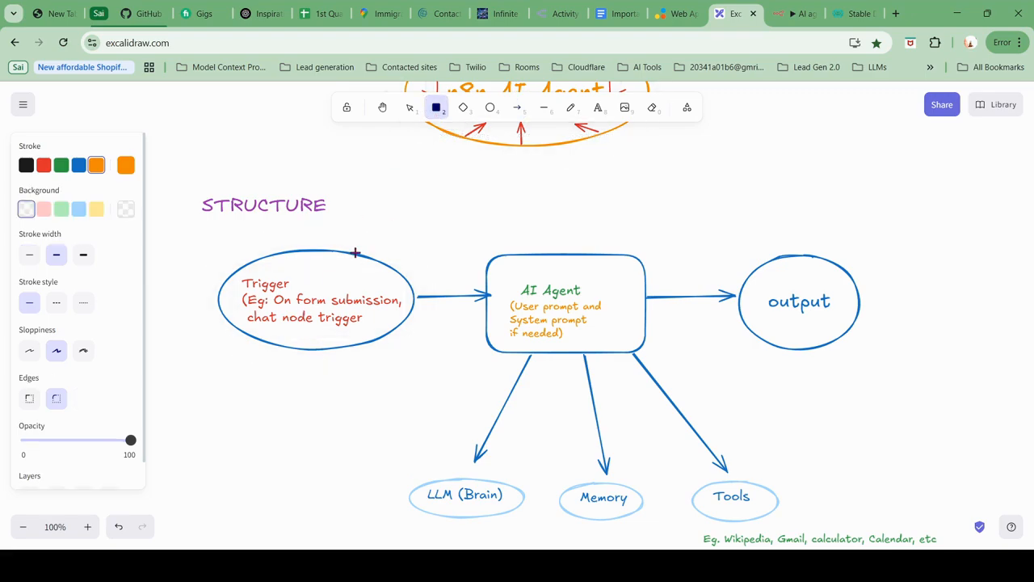
drag(246, 311, 376, 323)
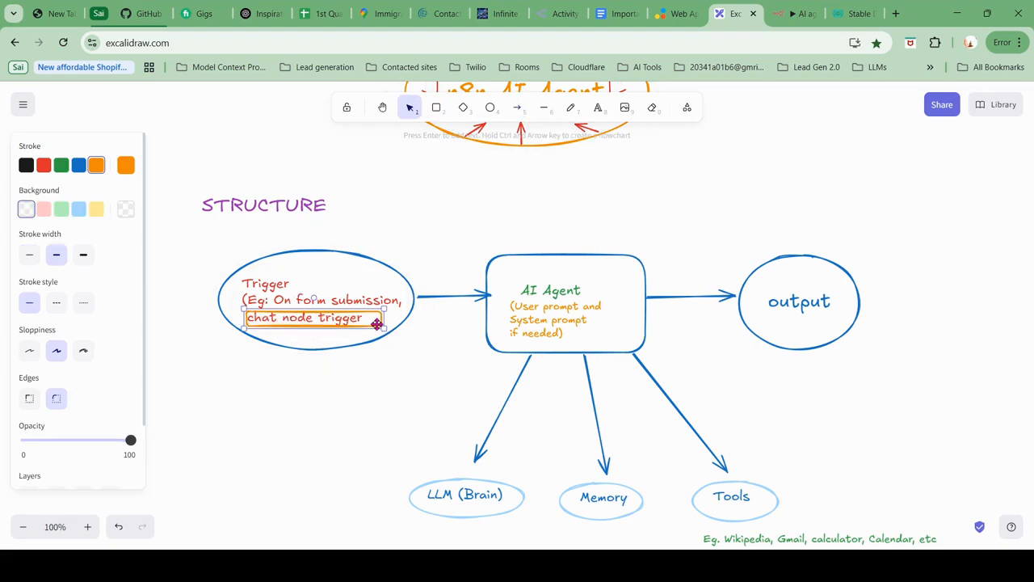
click(406, 392)
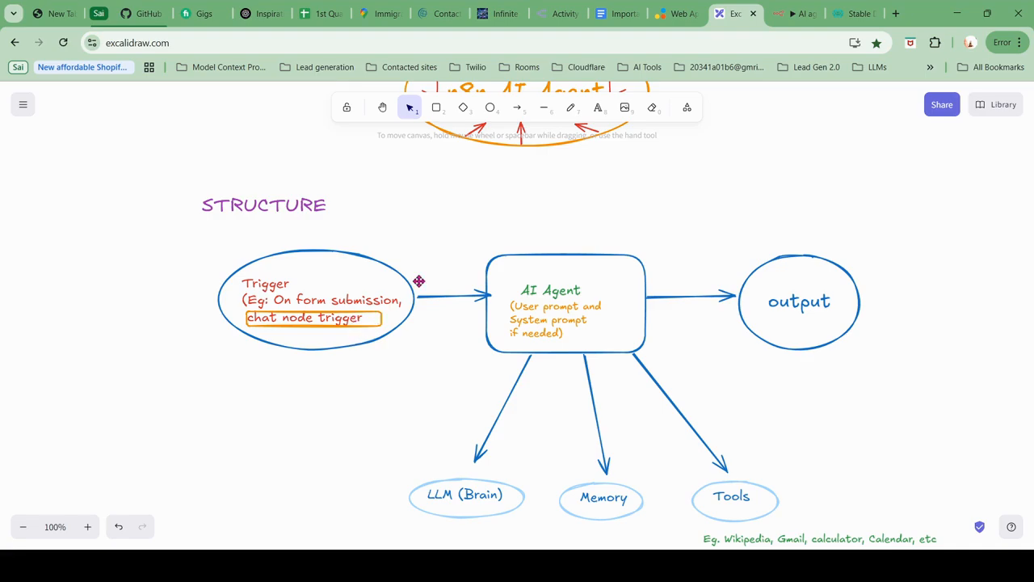
- Draw orange arrows from the Trigger ellipse to the AI Agent box and from the AI Agent box down to LLM (Brain)
click(517, 112)
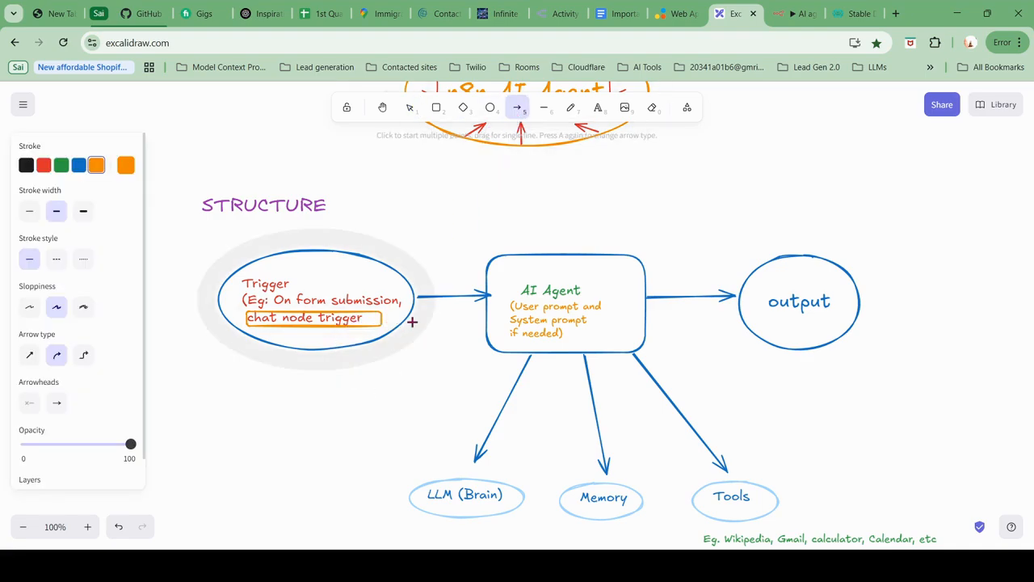
drag(419, 315, 478, 315)
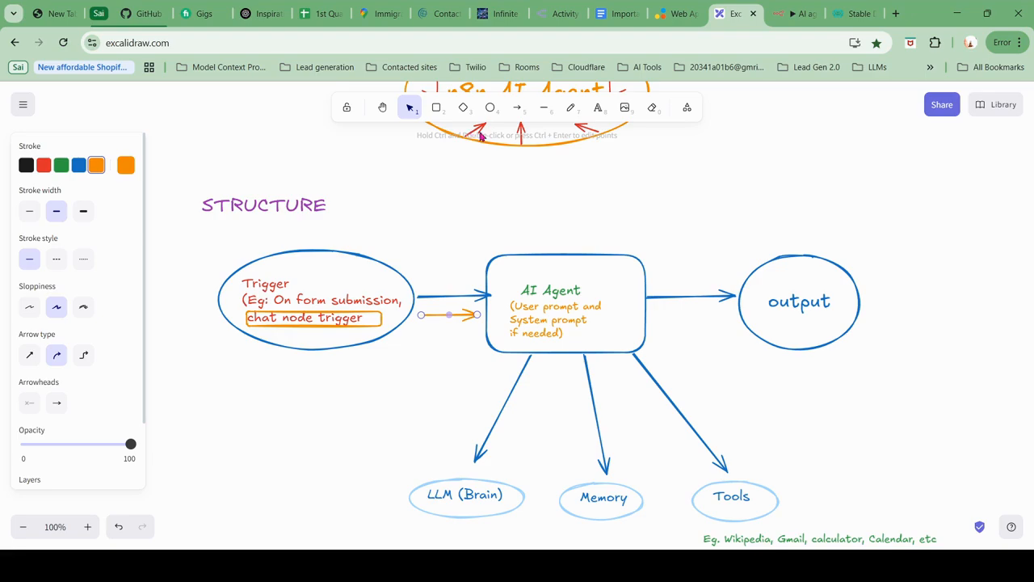
click(518, 108)
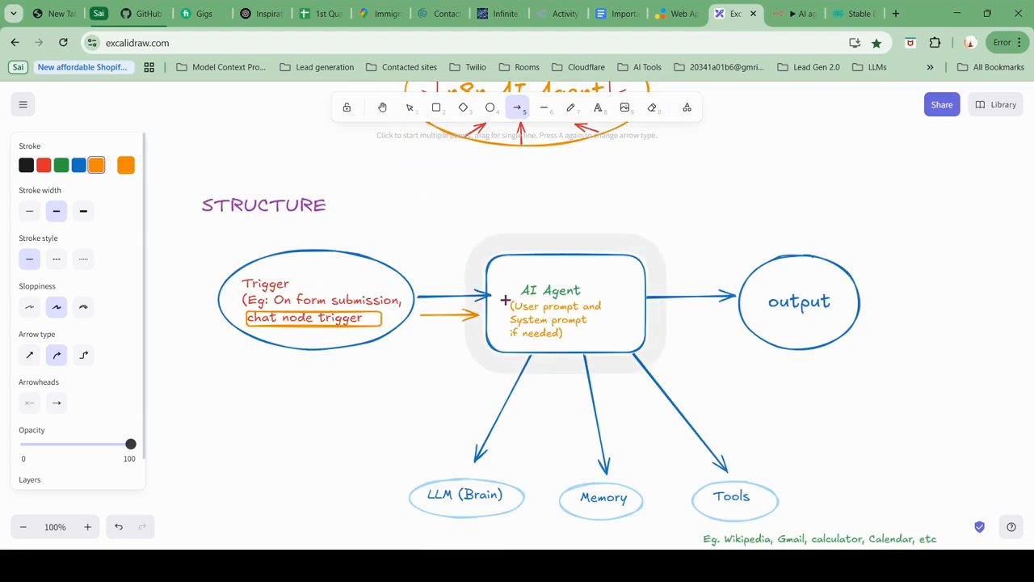
scroll(506, 298, down, 1)
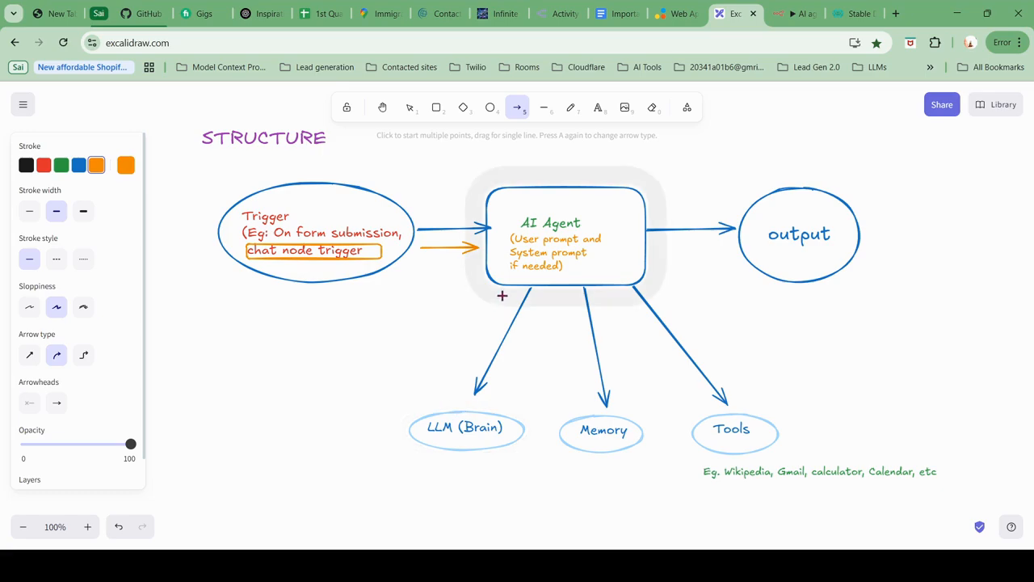
drag(485, 304, 430, 409)
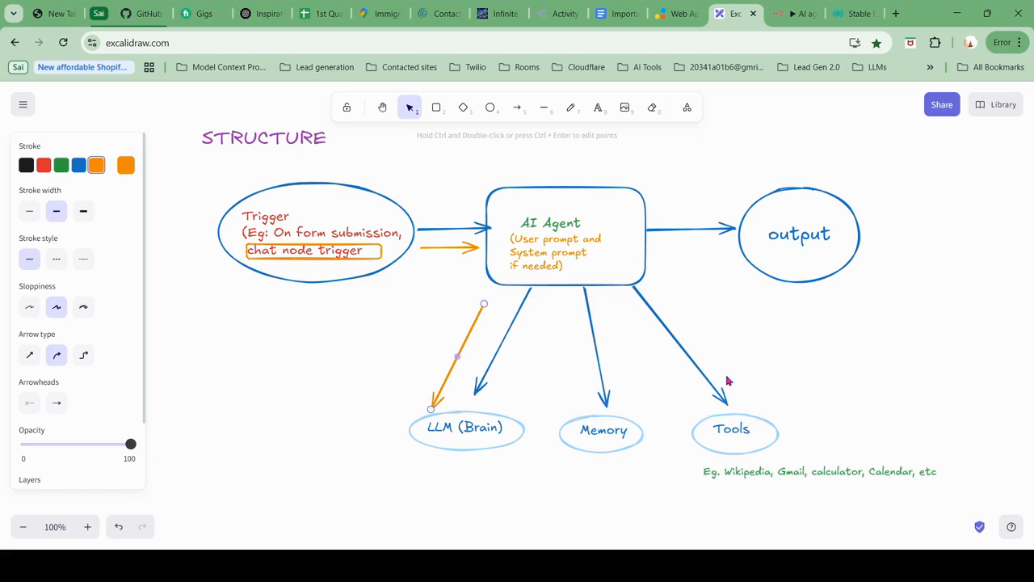
- Circle the word "Wikipedia" in the example list below Tools with an orange ellipse
scroll(728, 381, down, 1)
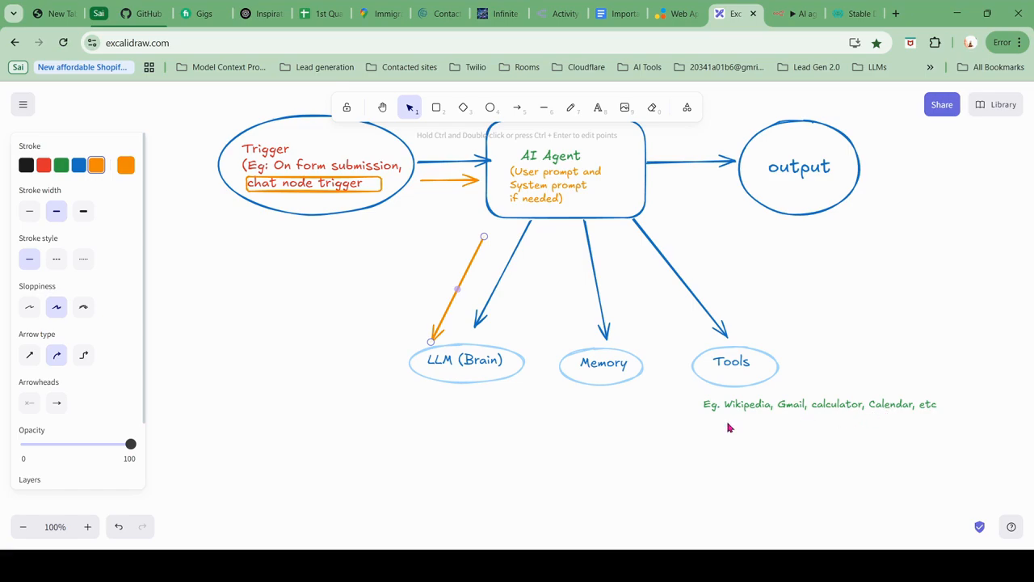
click(519, 110)
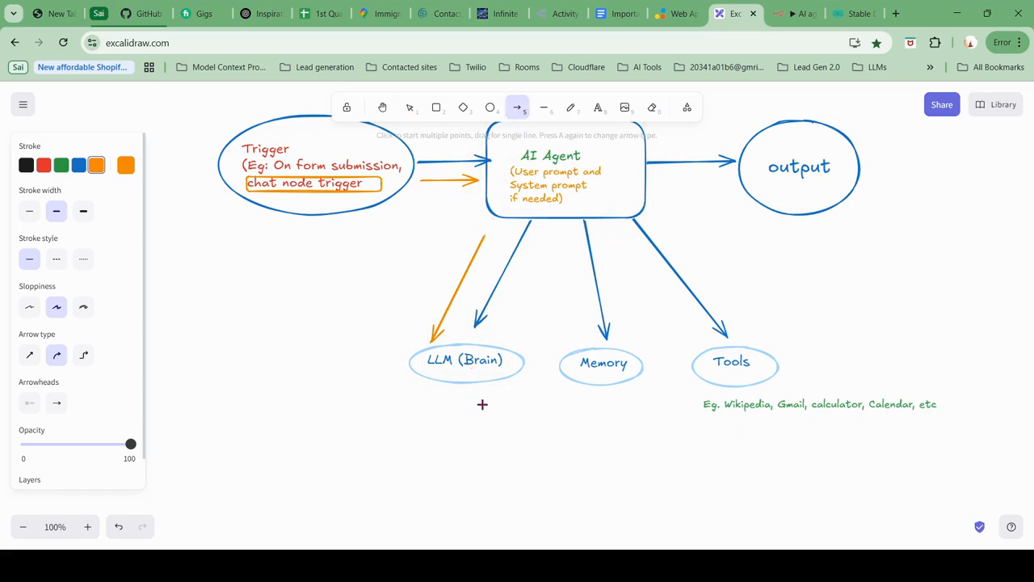
click(490, 107)
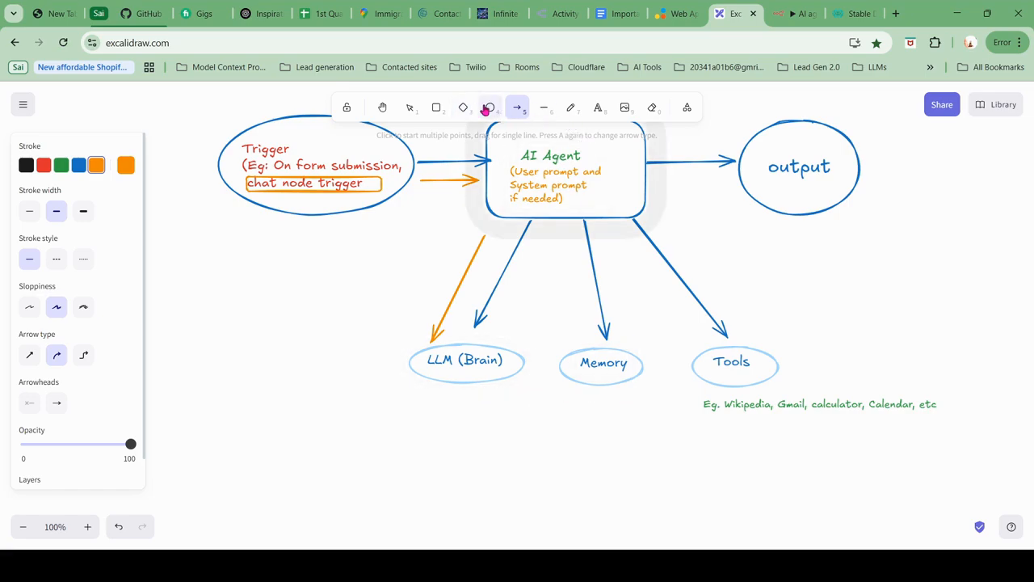
drag(717, 393, 778, 415)
click(799, 435)
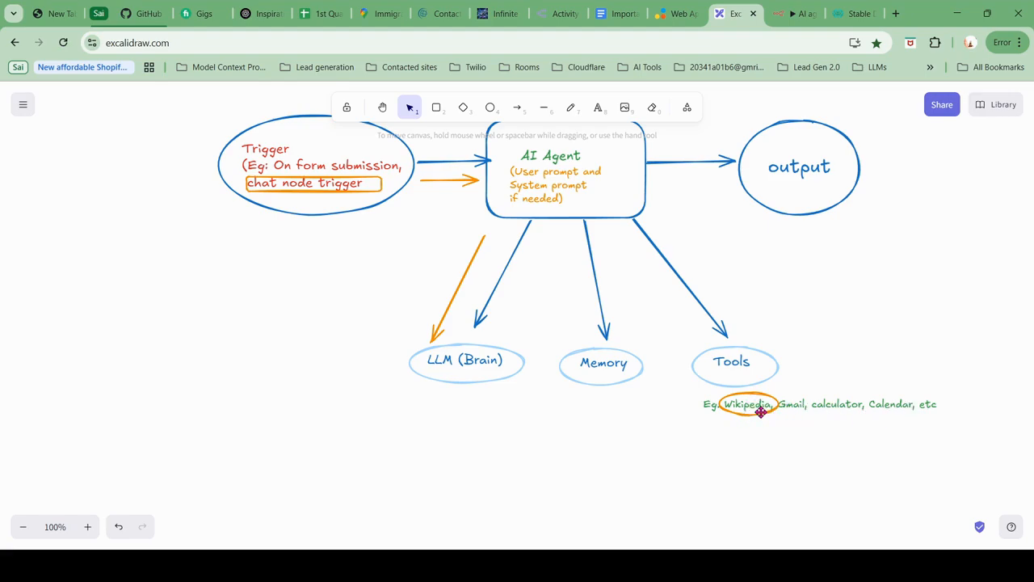
- Draw an orange arrow from below LLM (Brain) to the circled Wikipedia example
click(517, 107)
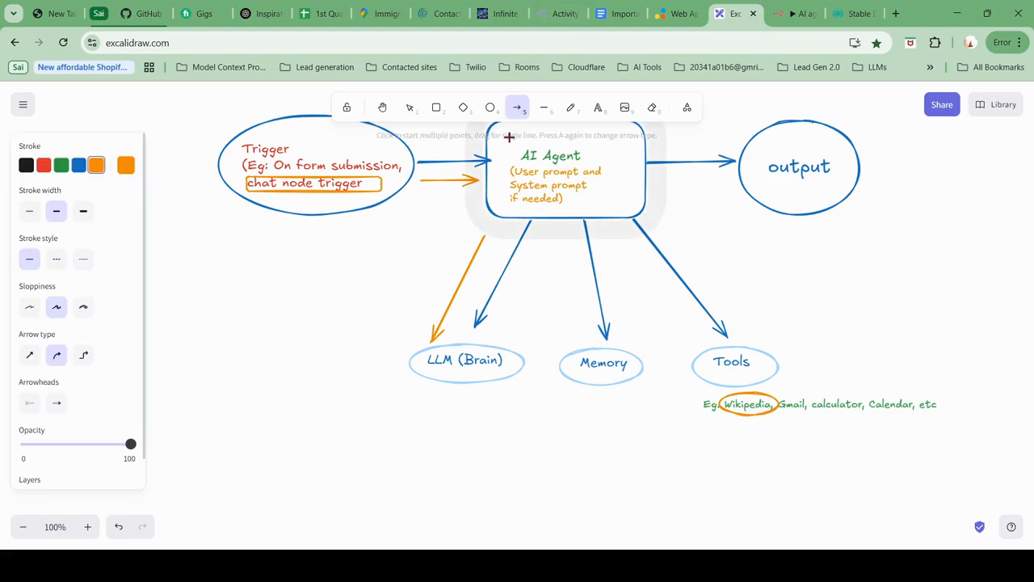
drag(476, 387, 730, 416)
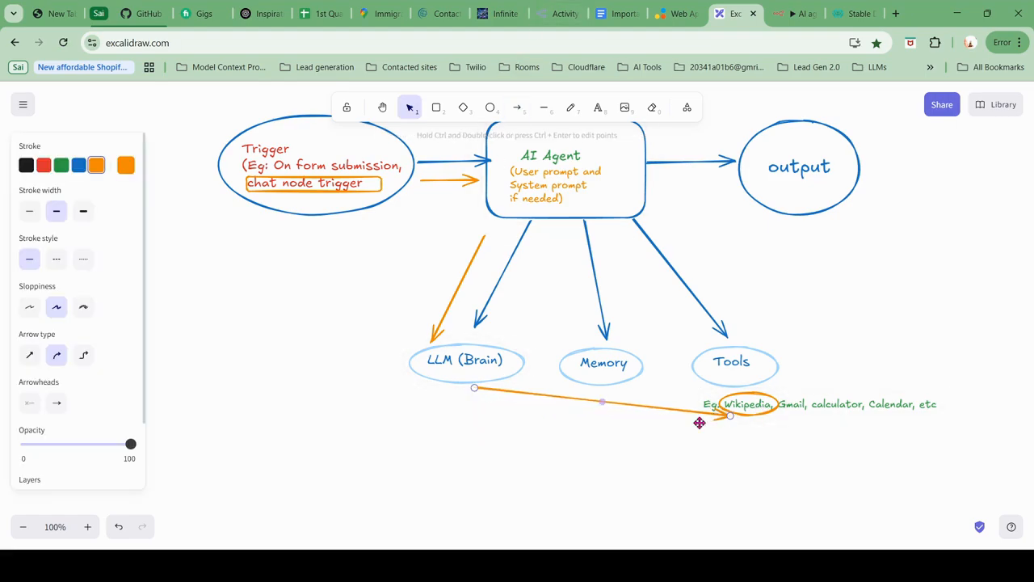
click(632, 440)
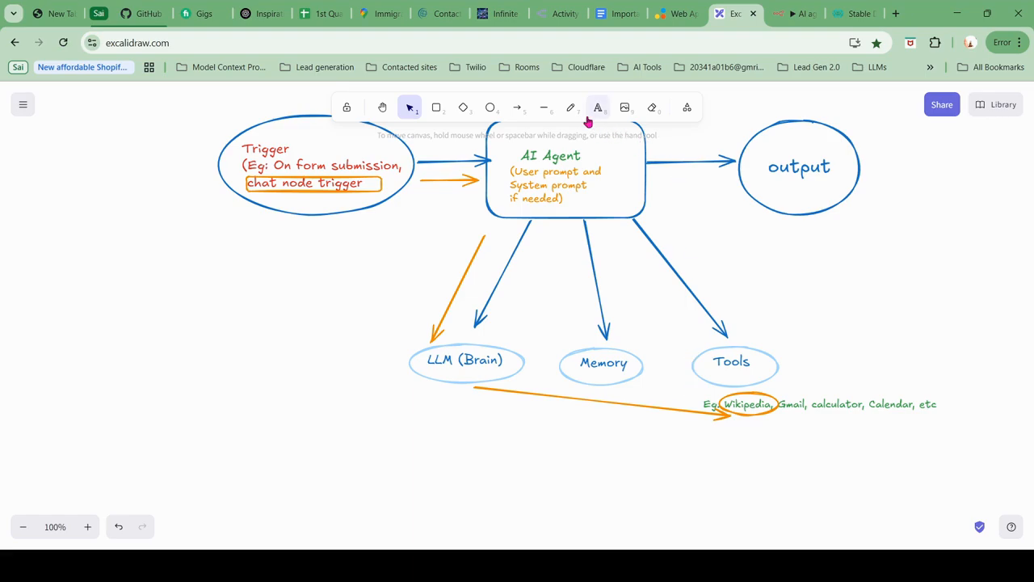
- Set the stroke colour to green and draw a return arrow from the Wikipedia example back to LLM (Brain)
click(517, 110)
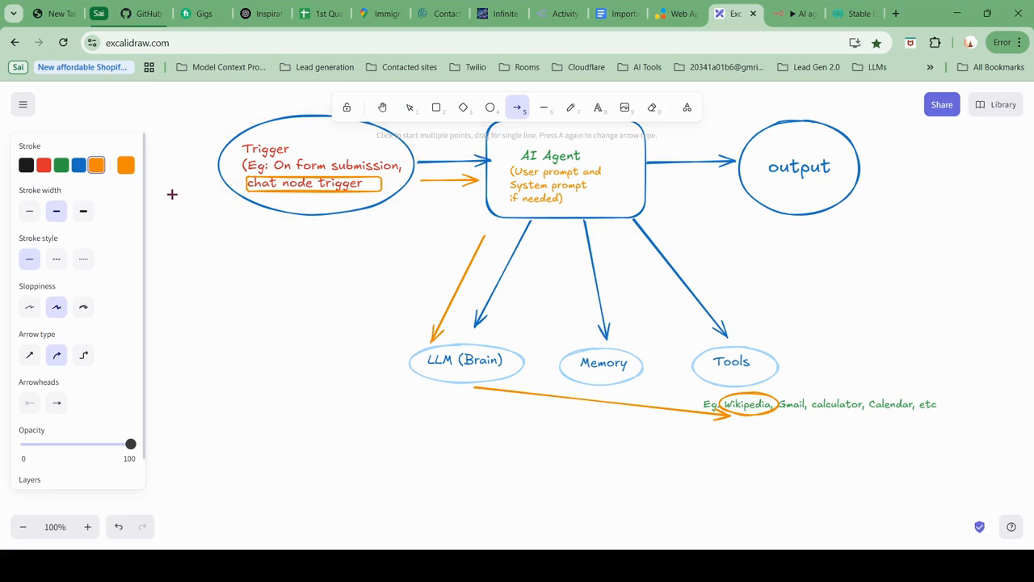
click(62, 165)
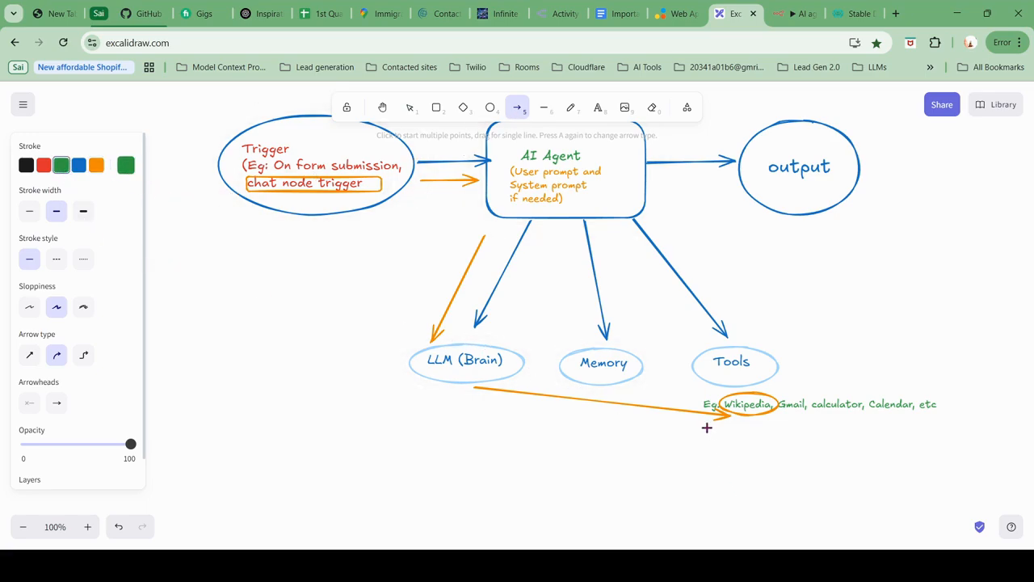
mouse_move(707, 426)
mouse_down()
mouse_move(608, 399)
mouse_move(451, 386)
mouse_up()
drag(426, 387, 426, 388)
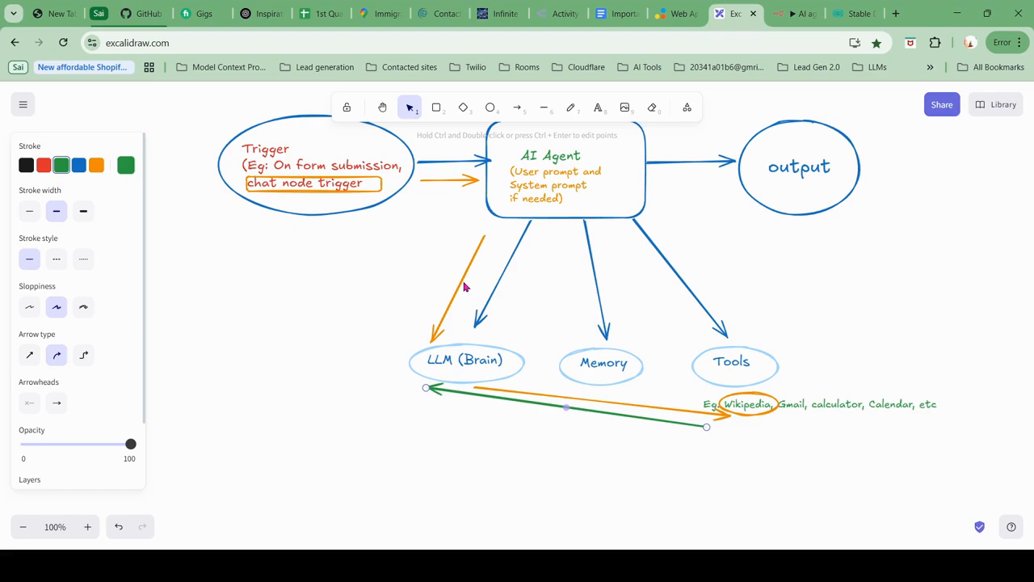
- Draw green arrows from LLM (Brain) up to the AI Agent box and from the AI Agent box to the output circle
click(517, 108)
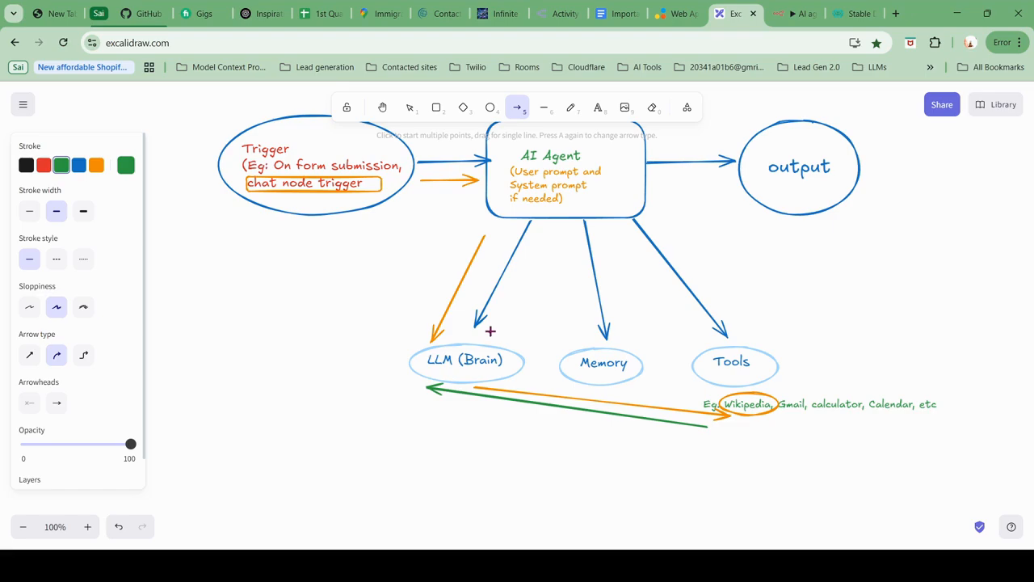
drag(490, 331, 559, 225)
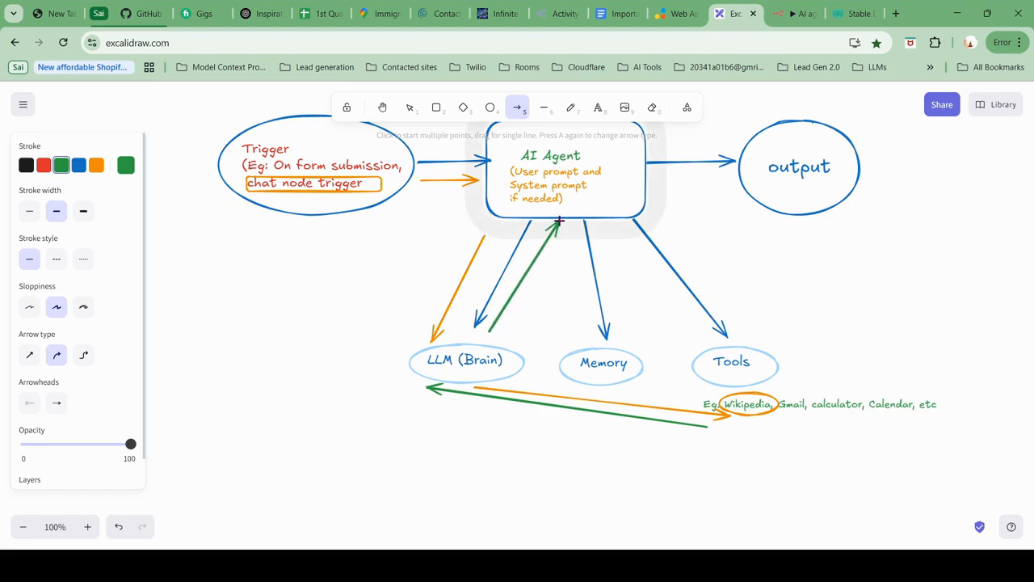
key(a)
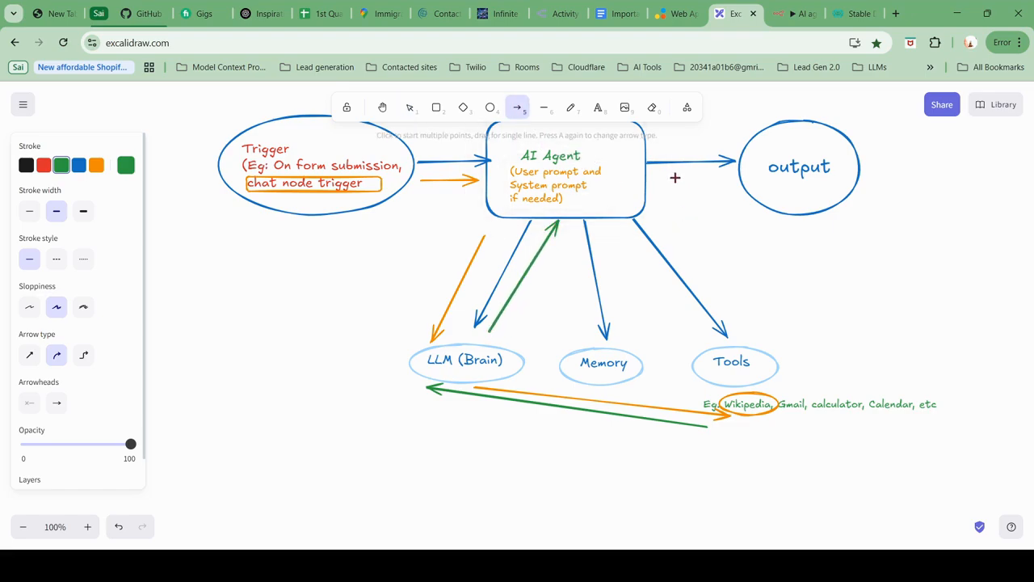
drag(664, 172, 734, 168)
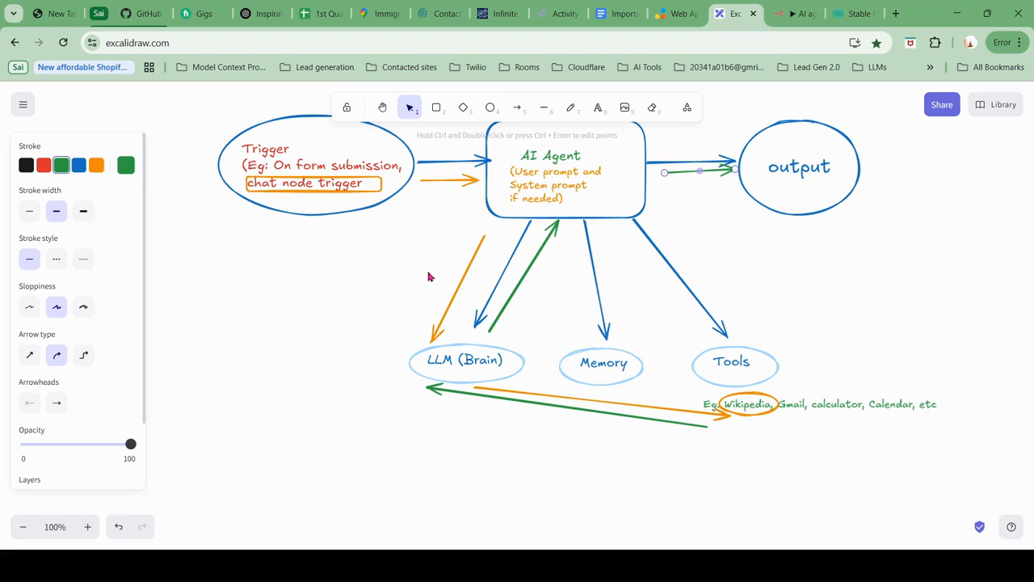
- Compare the annotated STRUCTURE diagram with the lower AI Agent example diagram, examining its trigger example, system prompt and connected tools
scroll(425, 272, down, 1)
scroll(424, 271, up, 2)
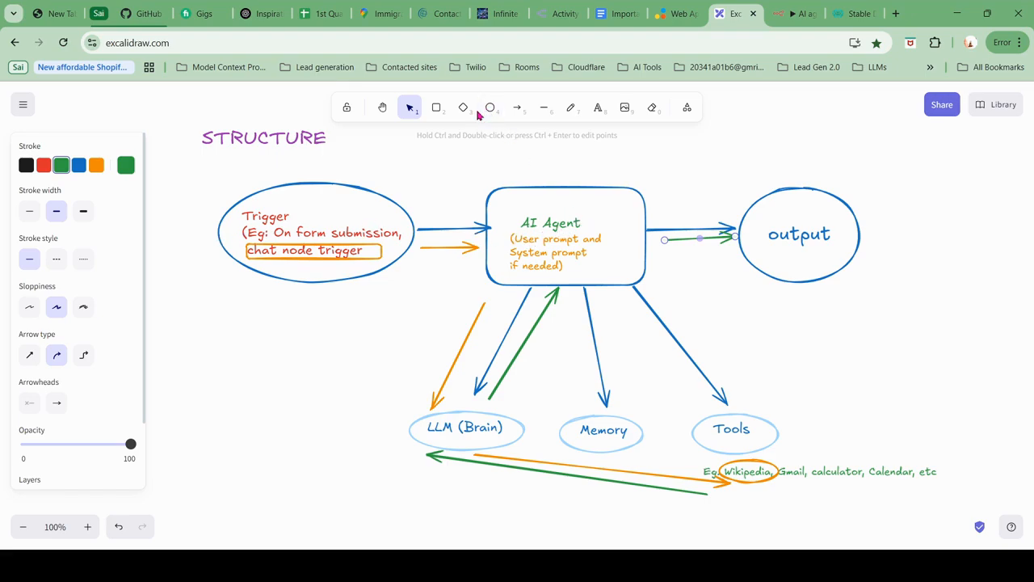
click(517, 108)
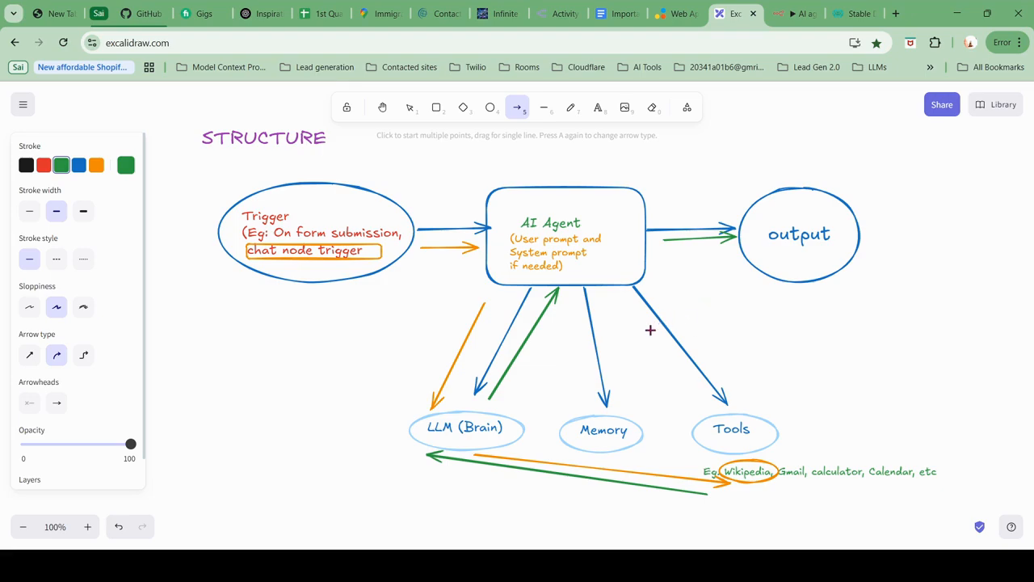
scroll(650, 330, down, 3)
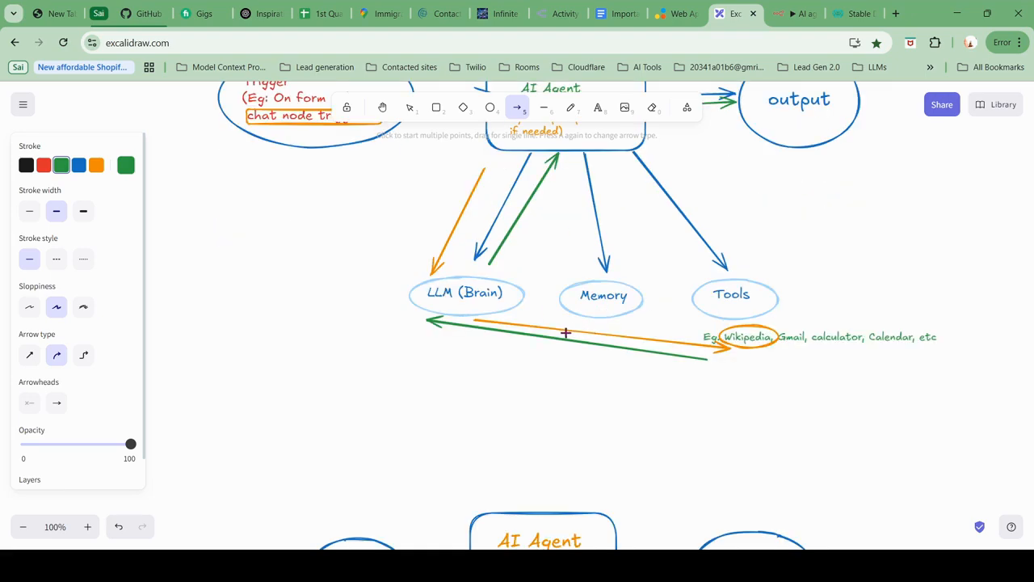
scroll(534, 372, down, 5)
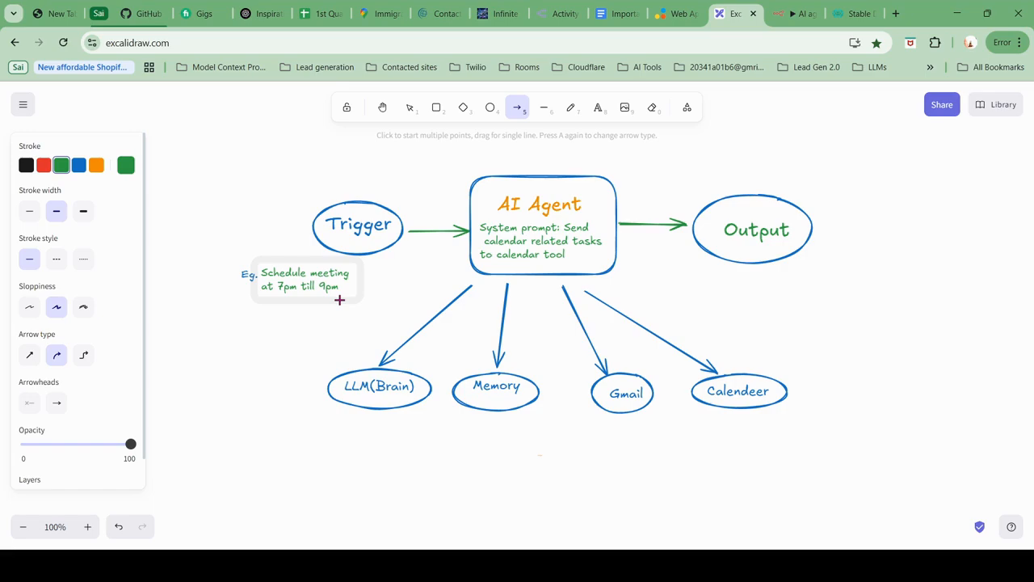
scroll(388, 249, up, 5)
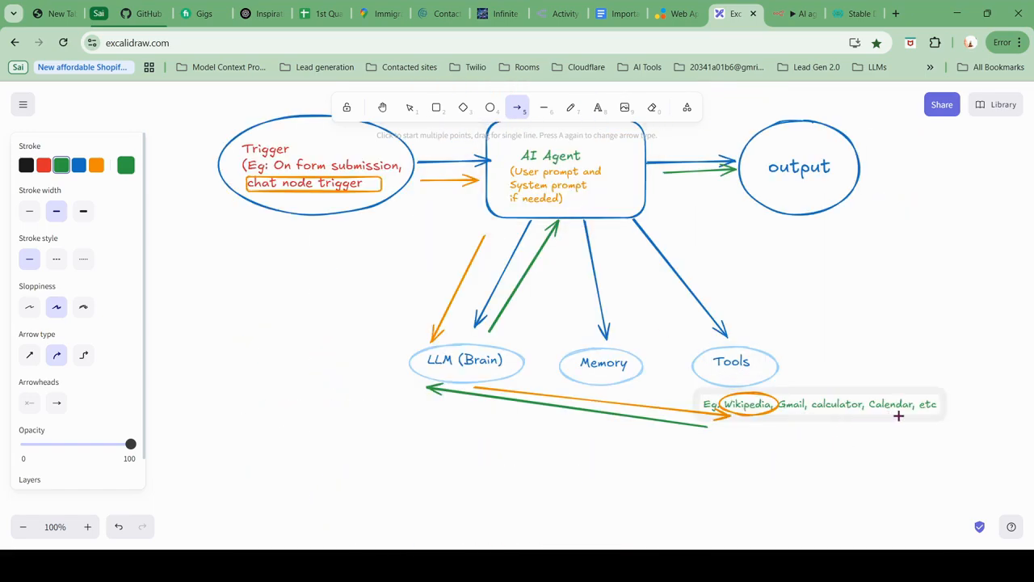
scroll(898, 418, down, 3)
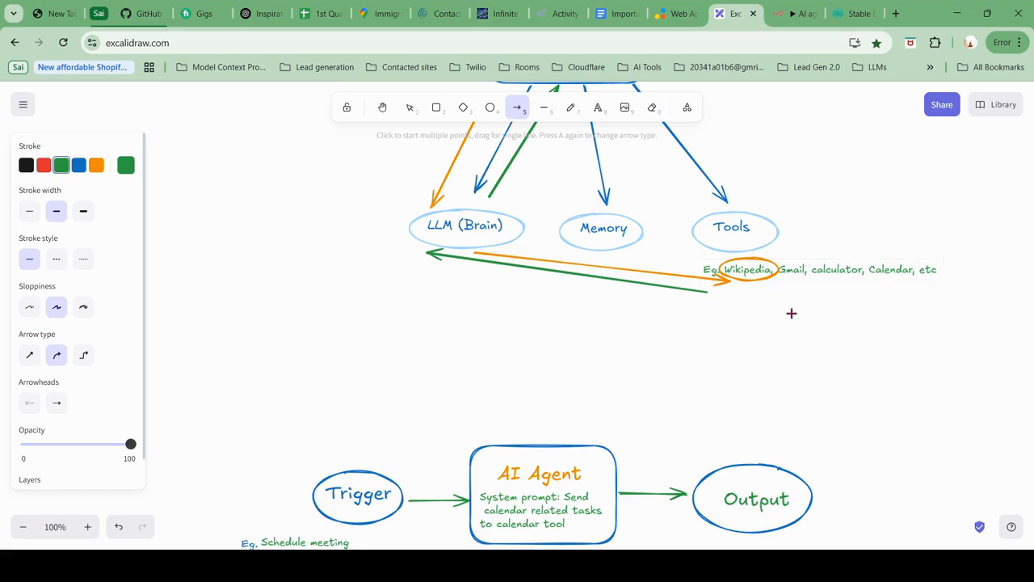
scroll(780, 318, down, 1)
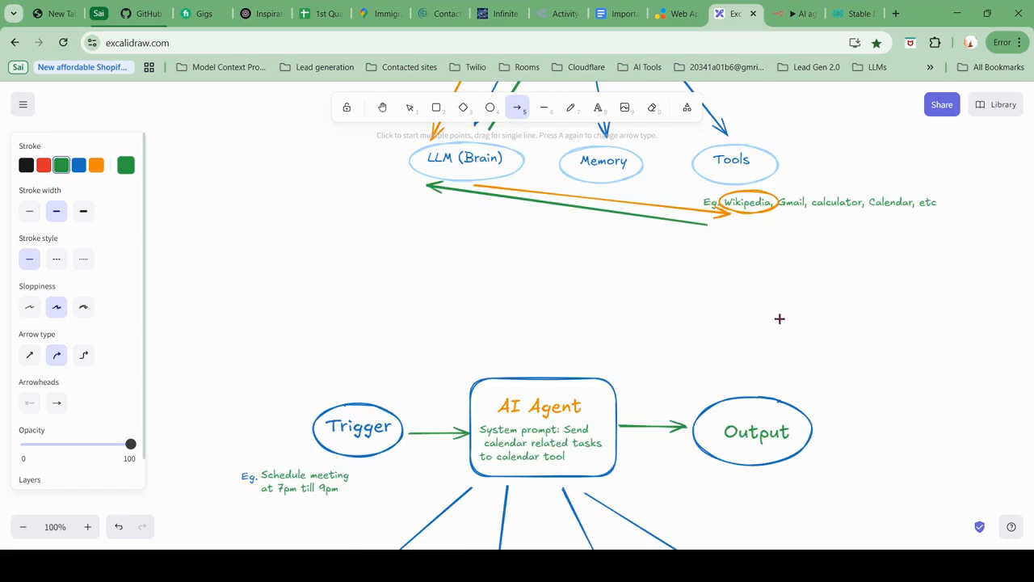
scroll(760, 344, down, 3)
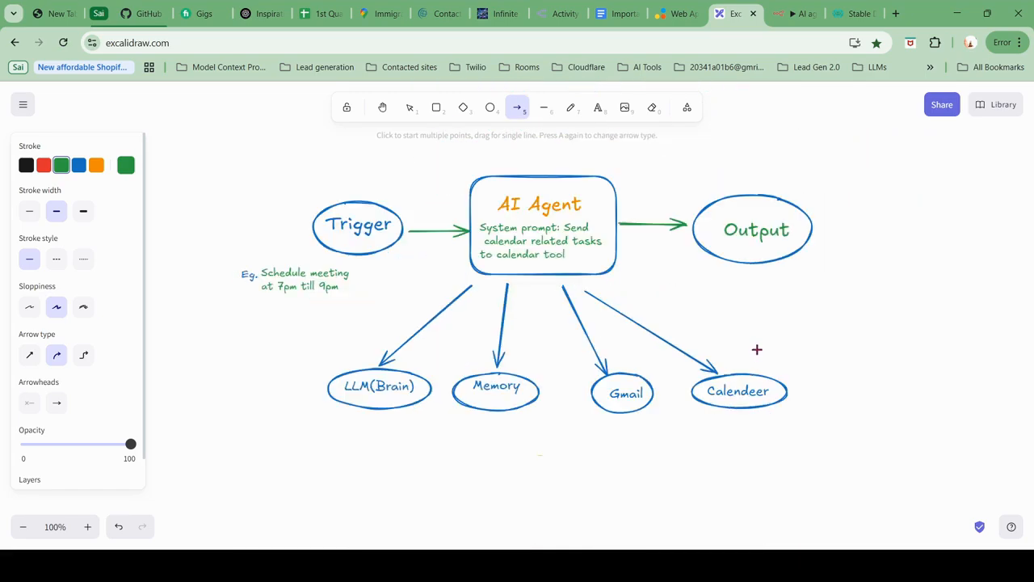
scroll(744, 349, up, 7)
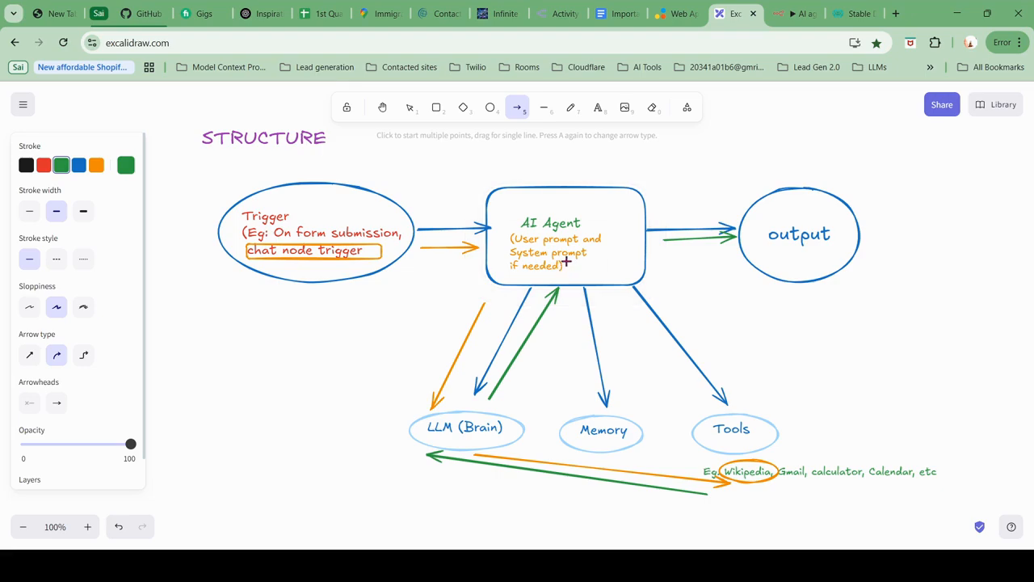
scroll(566, 261, down, 2)
scroll(567, 261, down, 3)
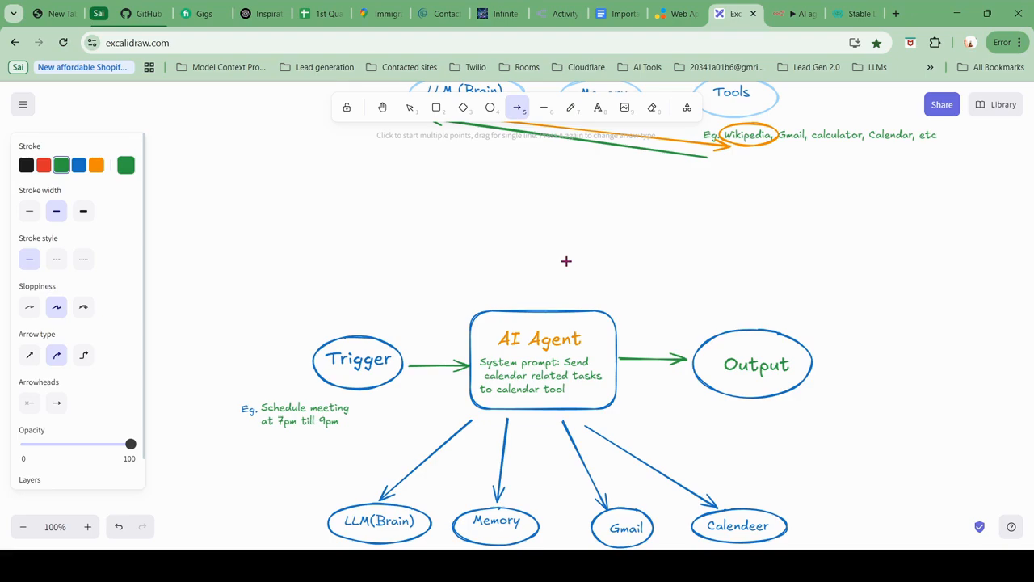
- Frame the system prompt text inside the lower diagram's AI Agent box with a green rounded rectangle
scroll(485, 236, down, 2)
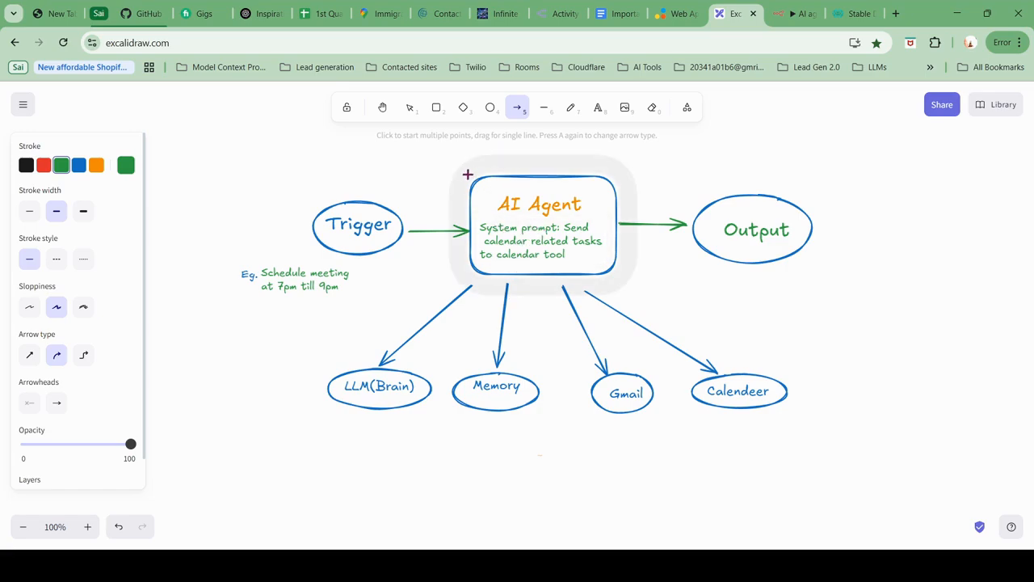
scroll(456, 131, down, 1)
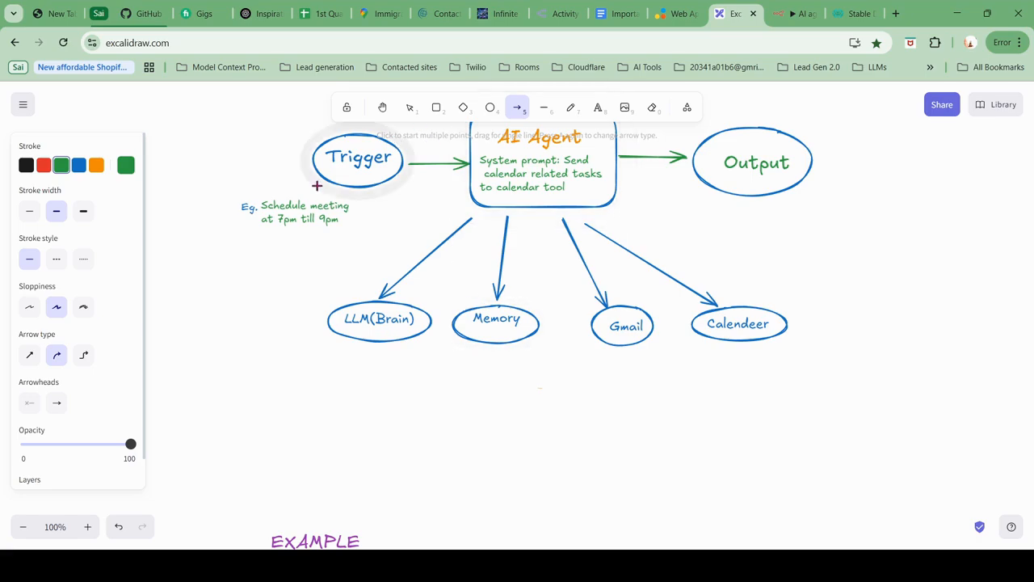
click(437, 108)
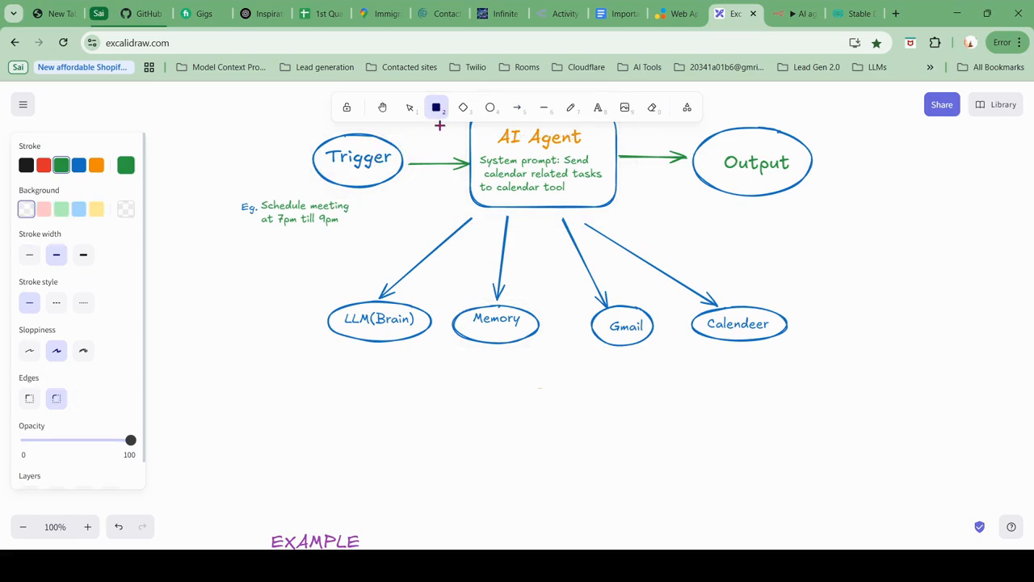
scroll(482, 235, up, 2)
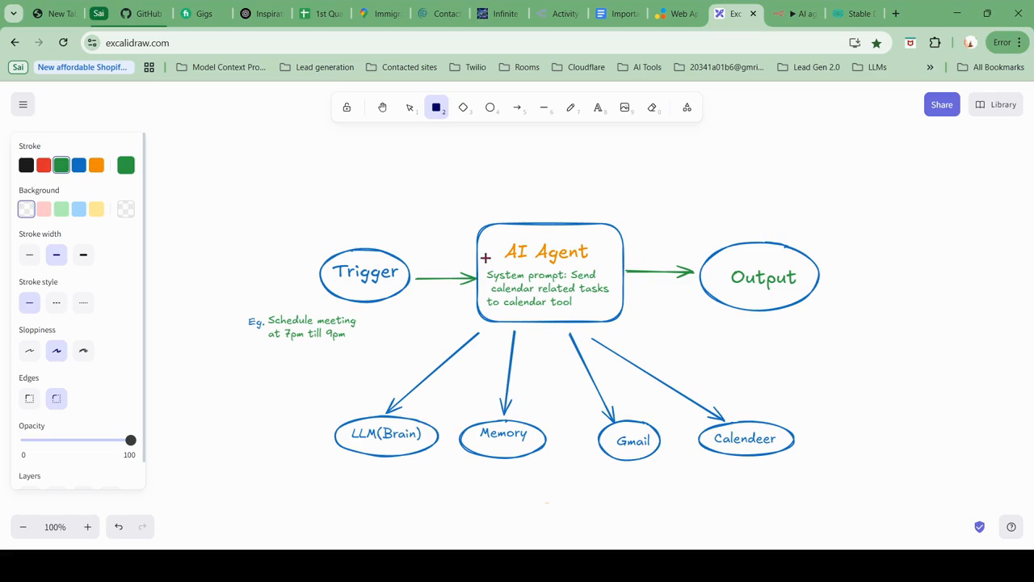
mouse_move(481, 268)
mouse_down()
mouse_move(540, 319)
mouse_move(620, 319)
mouse_up()
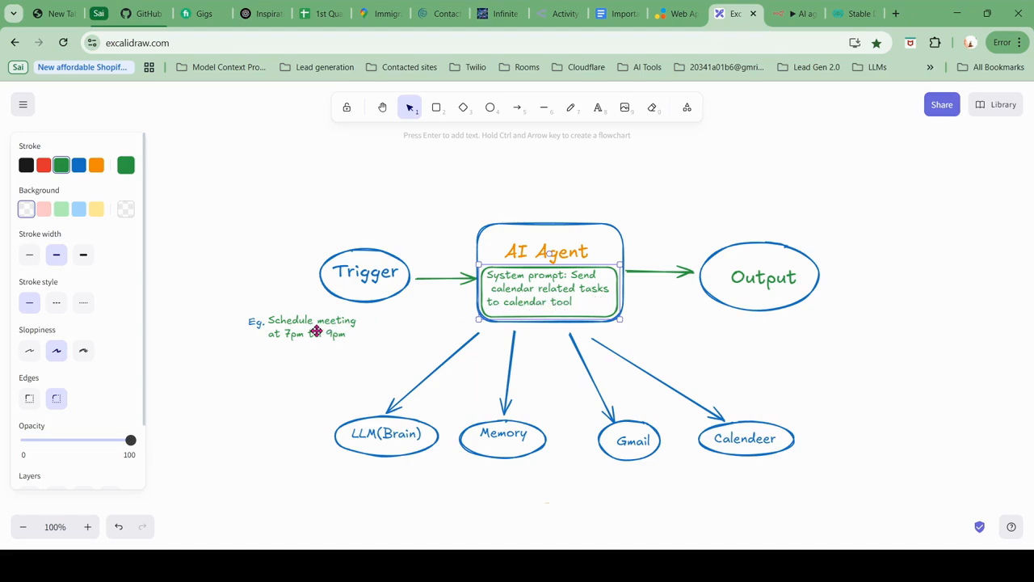
- Draw an arrow from Trigger to the AI Agent box below the existing connector and colour it red
click(512, 115)
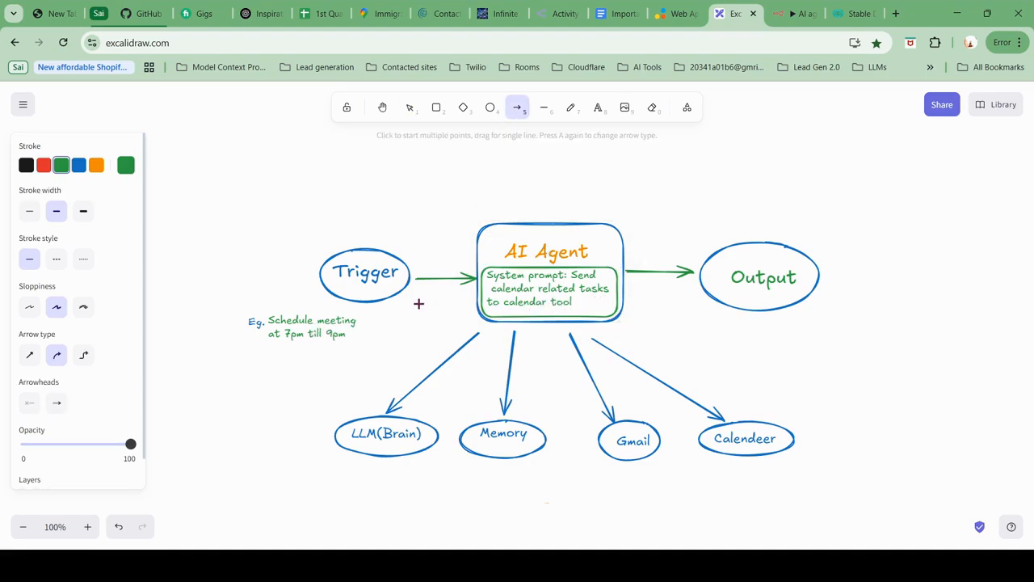
drag(420, 296, 462, 295)
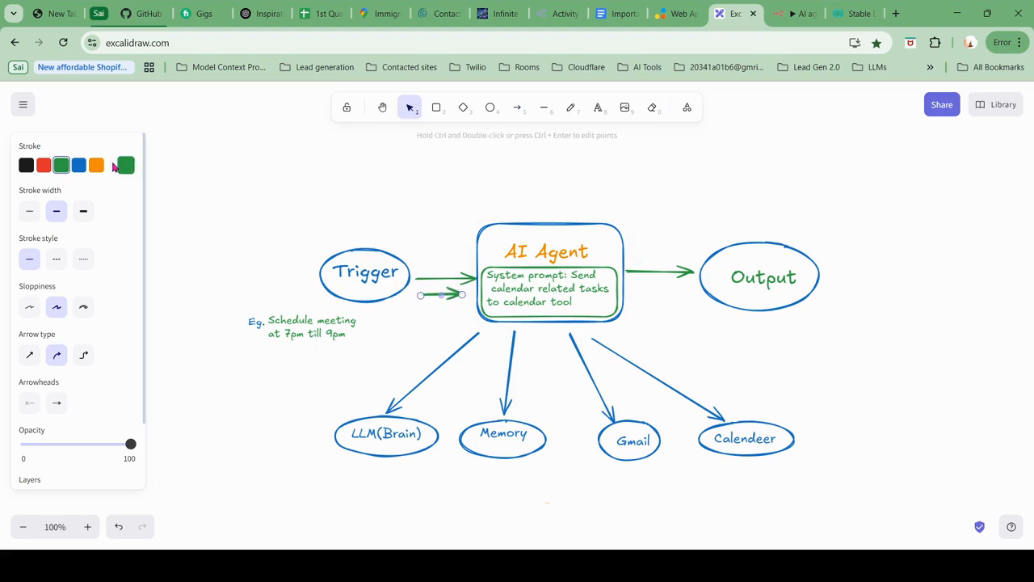
click(43, 166)
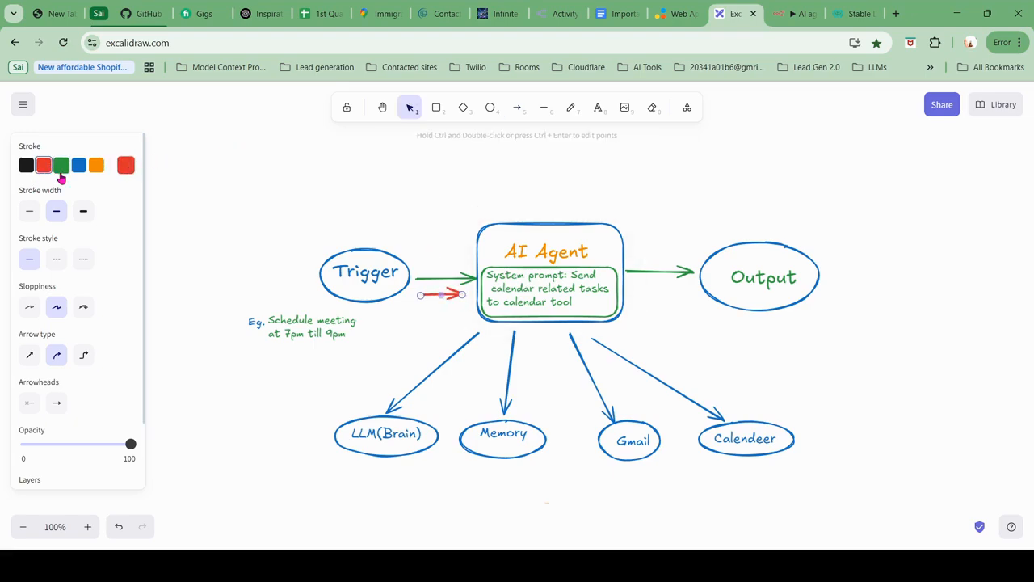
- Draw red arrows from the AI Agent box down to LLM(Brain) and from below LLM(Brain) across to the calendar tool
click(516, 110)
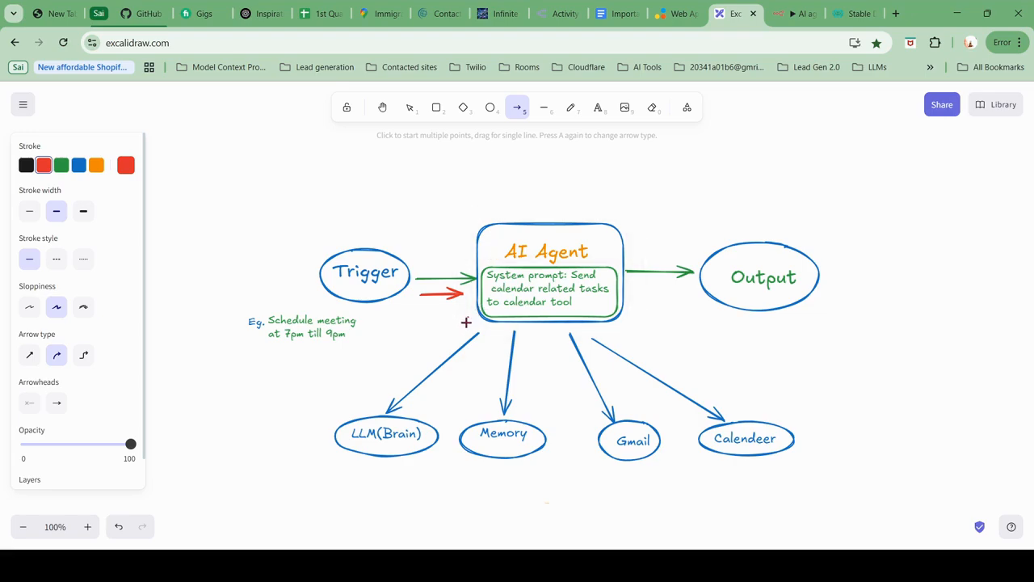
drag(465, 322, 358, 408)
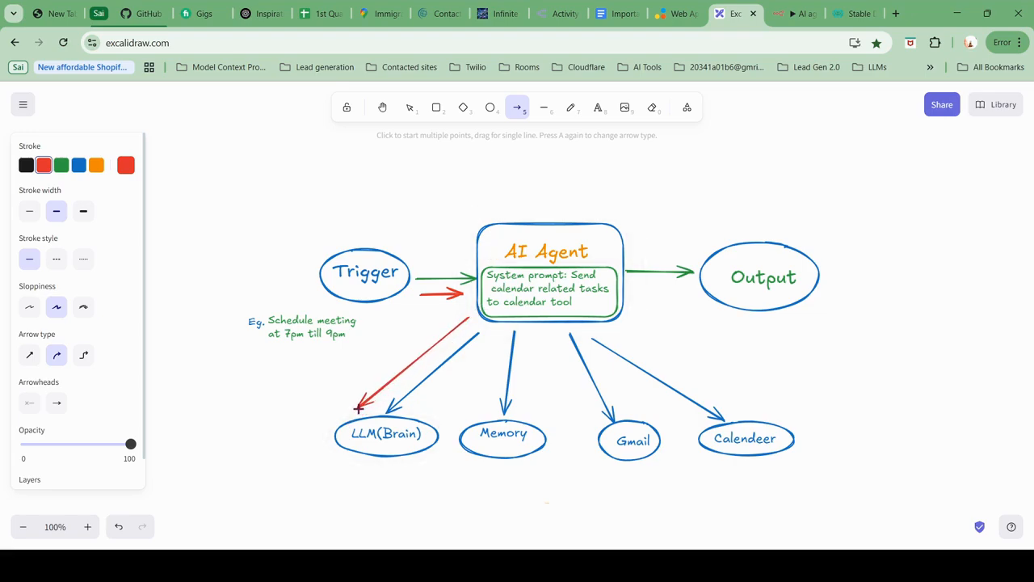
click(514, 109)
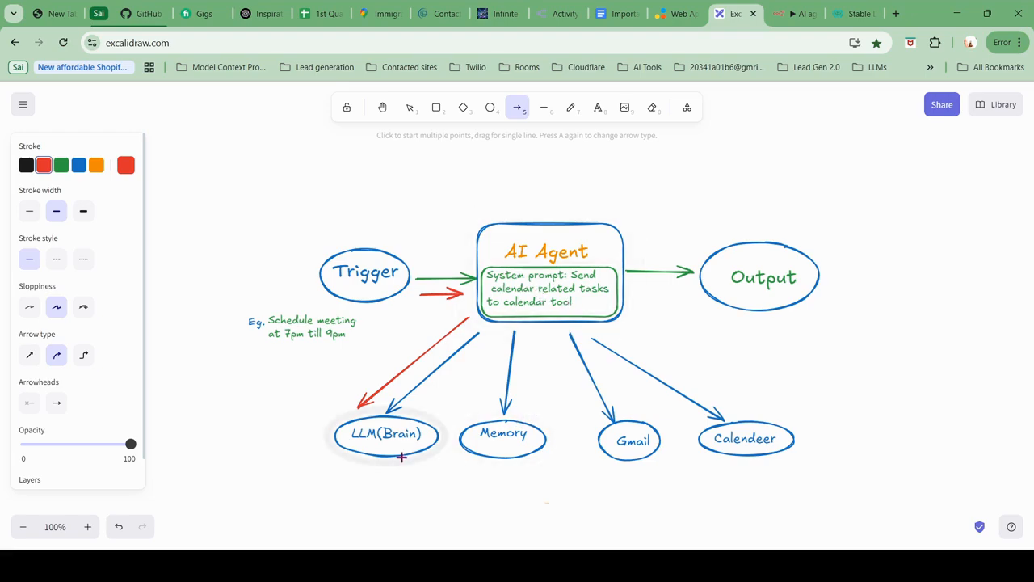
drag(402, 457, 738, 459)
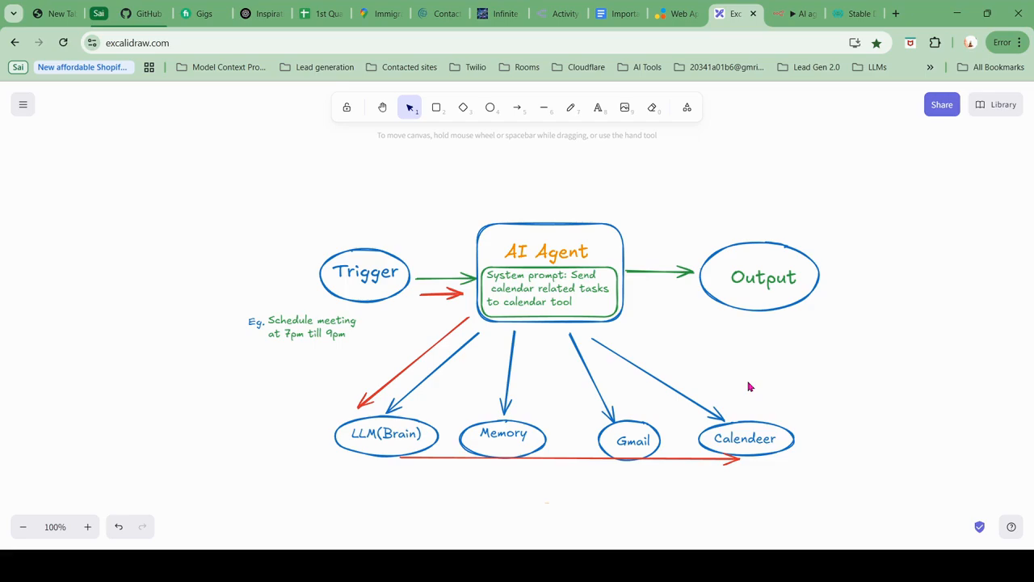
- Draw a return arrow from the calendar tool back to LLM(Brain) and colour it green
click(517, 107)
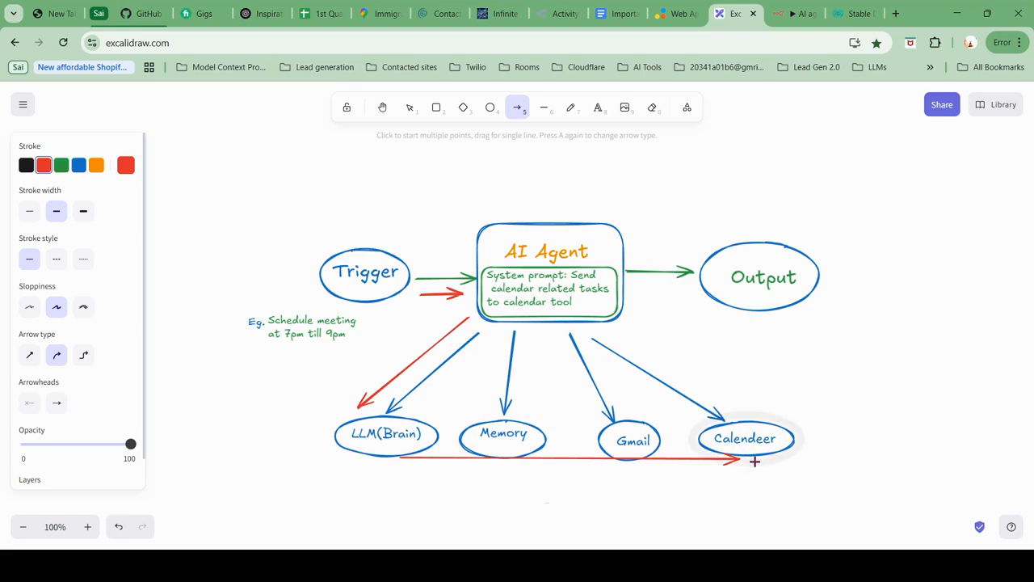
drag(757, 469, 367, 465)
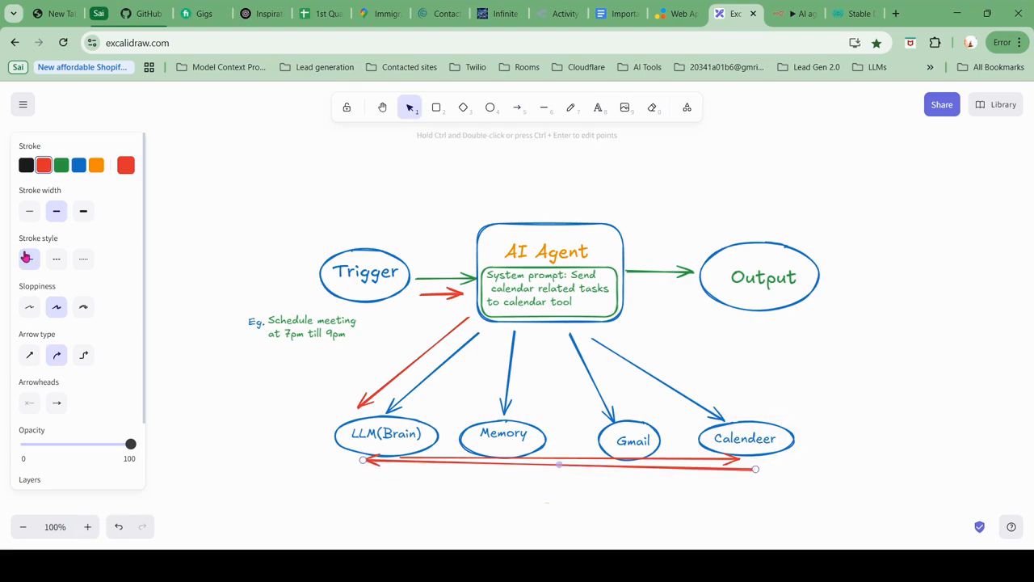
click(60, 165)
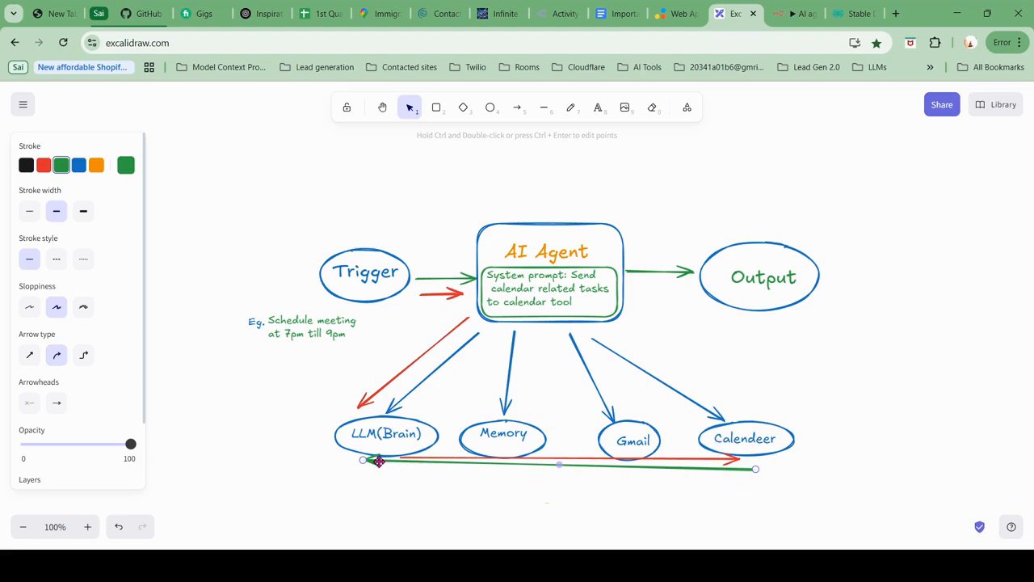
- Draw green arrows from LLM(Brain) up to the AI Agent box and from the AI Agent box to Output
click(518, 107)
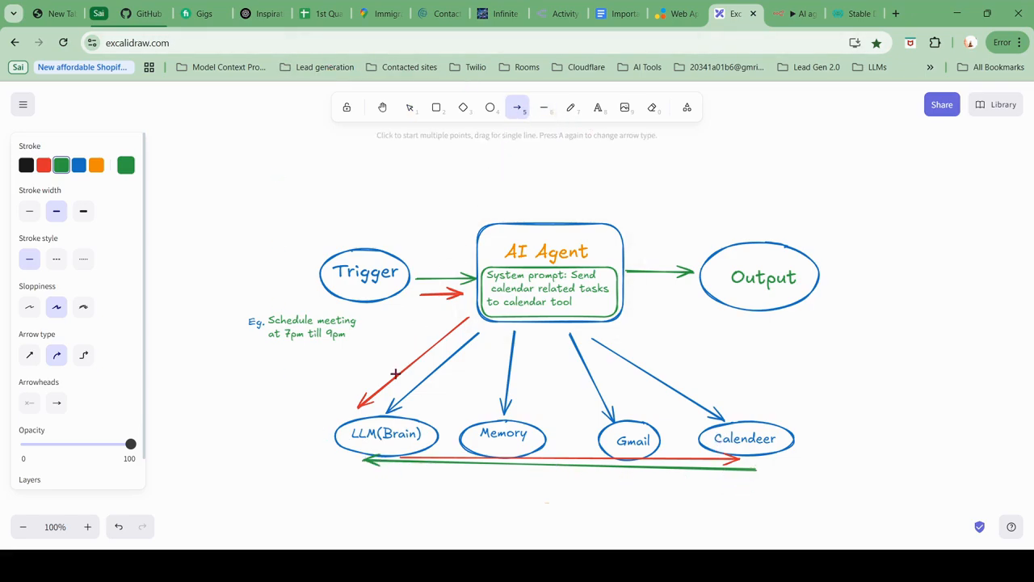
drag(419, 408, 500, 331)
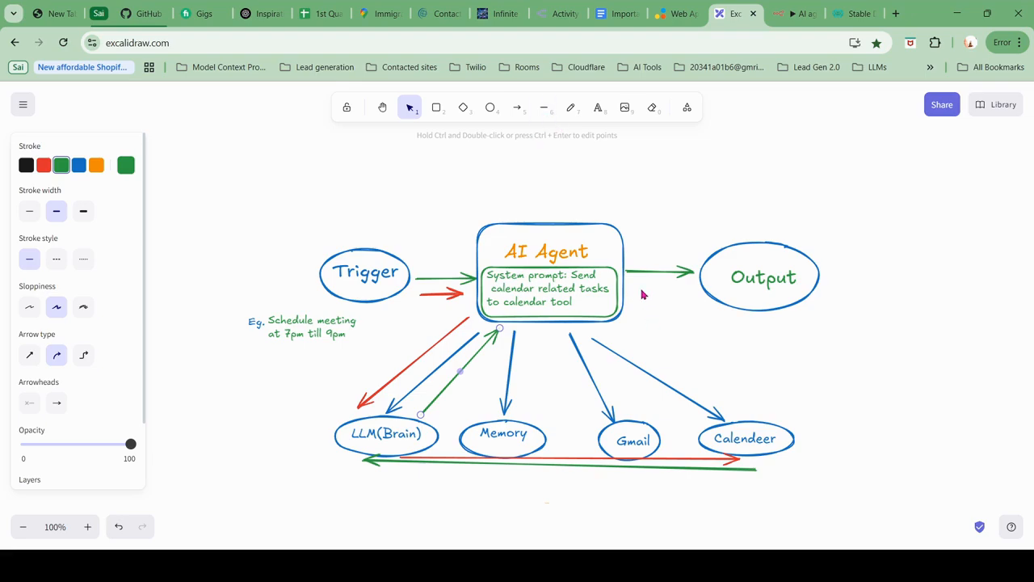
click(517, 106)
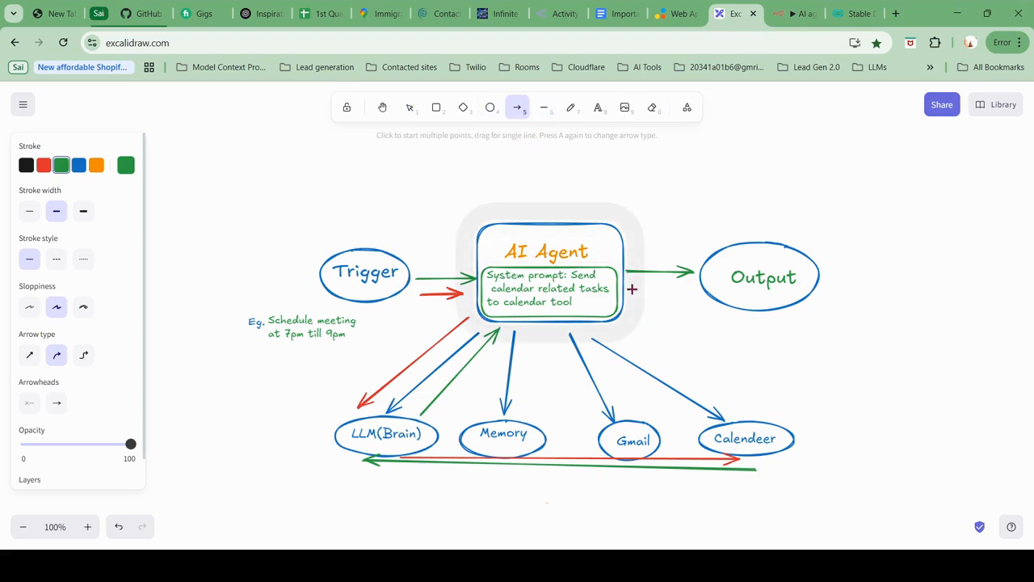
drag(632, 289, 694, 295)
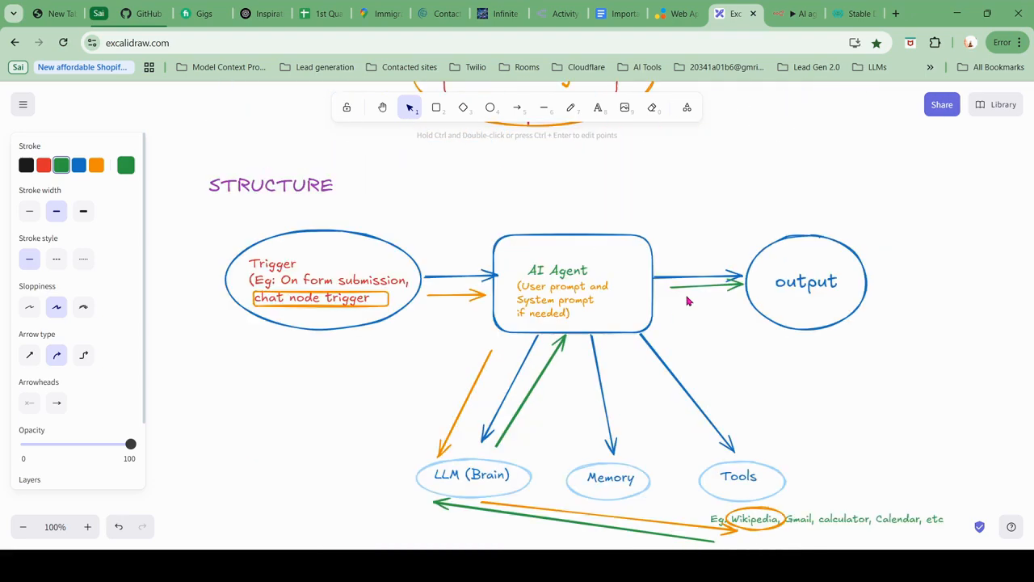
- Correct the spelling of the calendar tool's label in the lower diagram to "Calendar"
scroll(686, 297, down, 2)
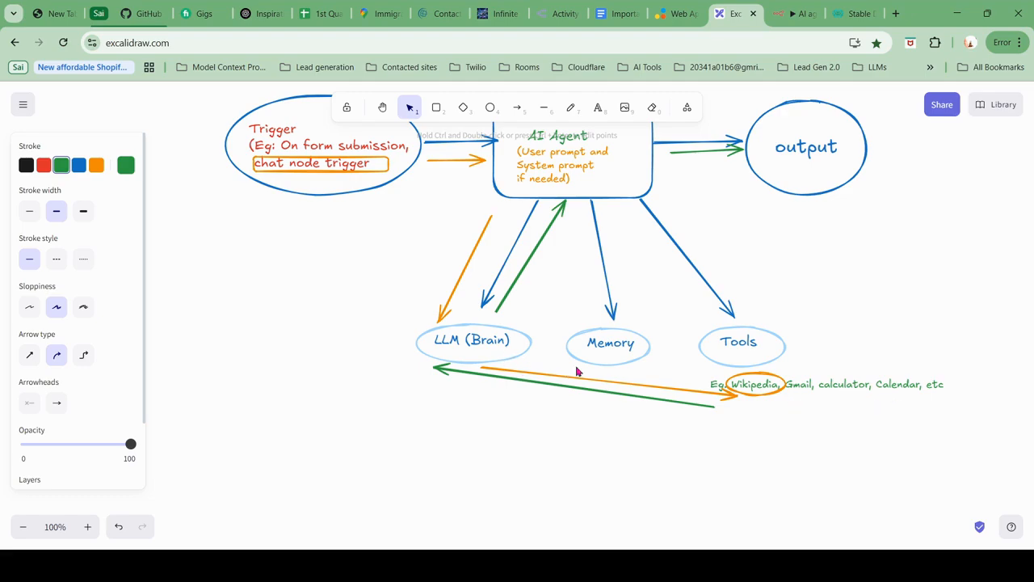
scroll(577, 371, down, 5)
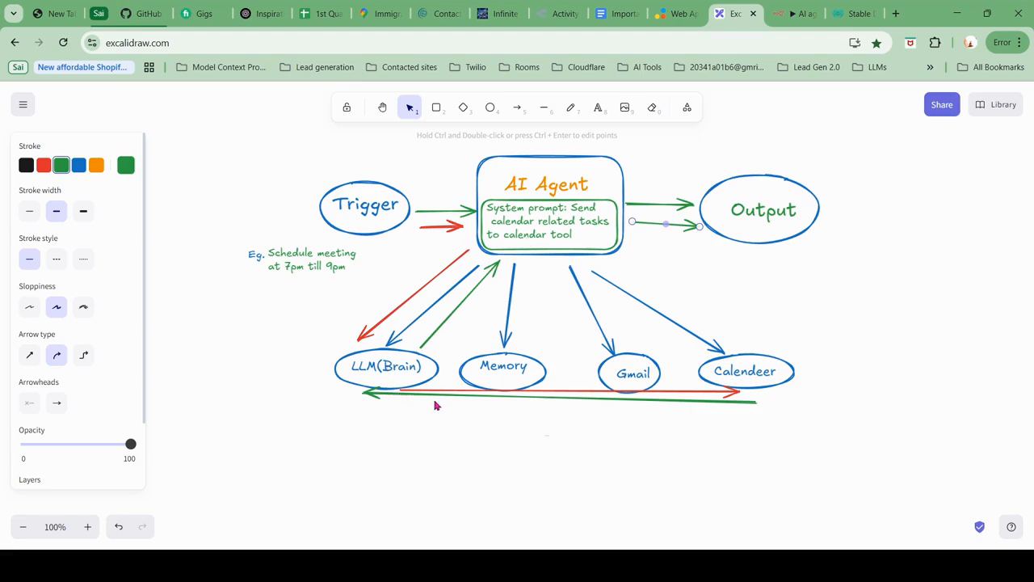
double_click(765, 374)
click(763, 373)
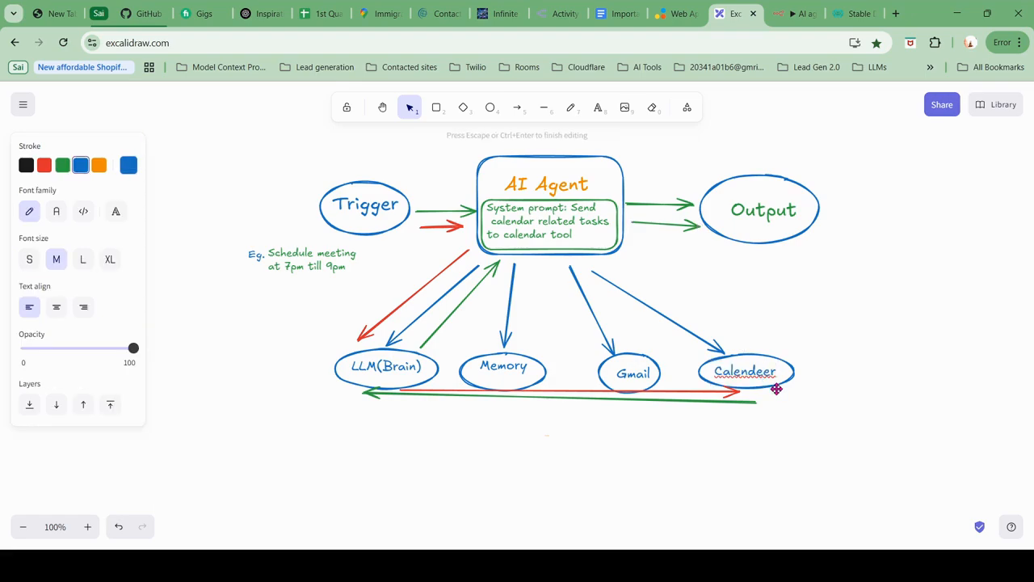
key(BackSpace)
key(BackSpace)
text(a)
click(686, 417)
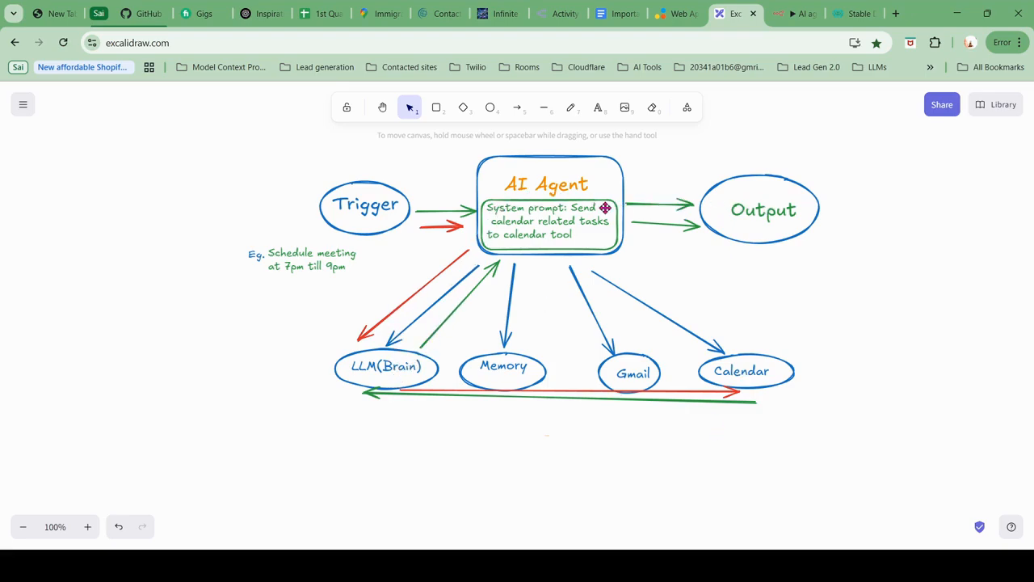
- Draw a green arrow from the chat message trigger to the AI Agent node on the EXAMPLE workflow image
scroll(578, 208, down, 1)
scroll(580, 211, up, 2)
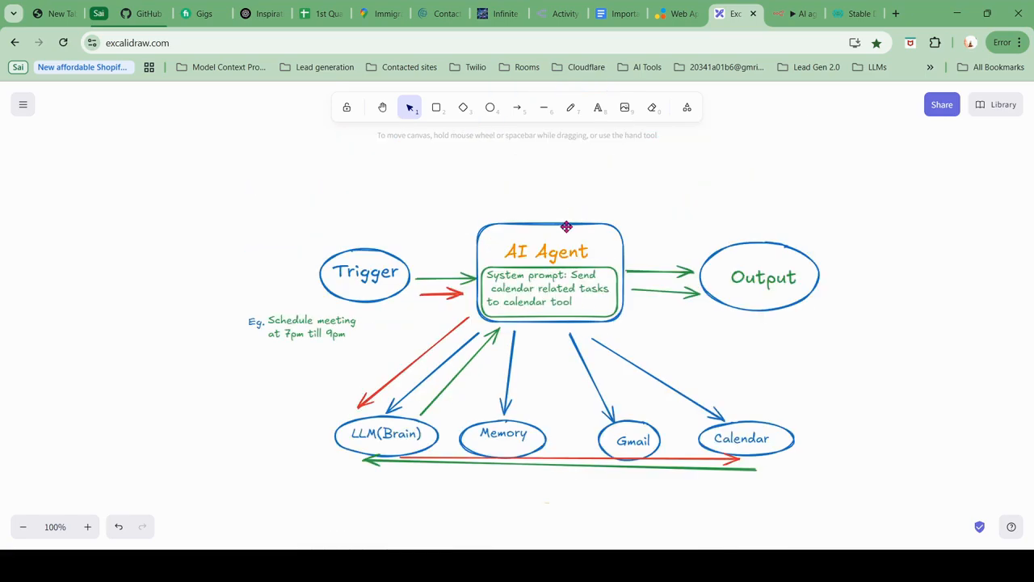
scroll(567, 226, down, 8)
scroll(381, 221, up, 2)
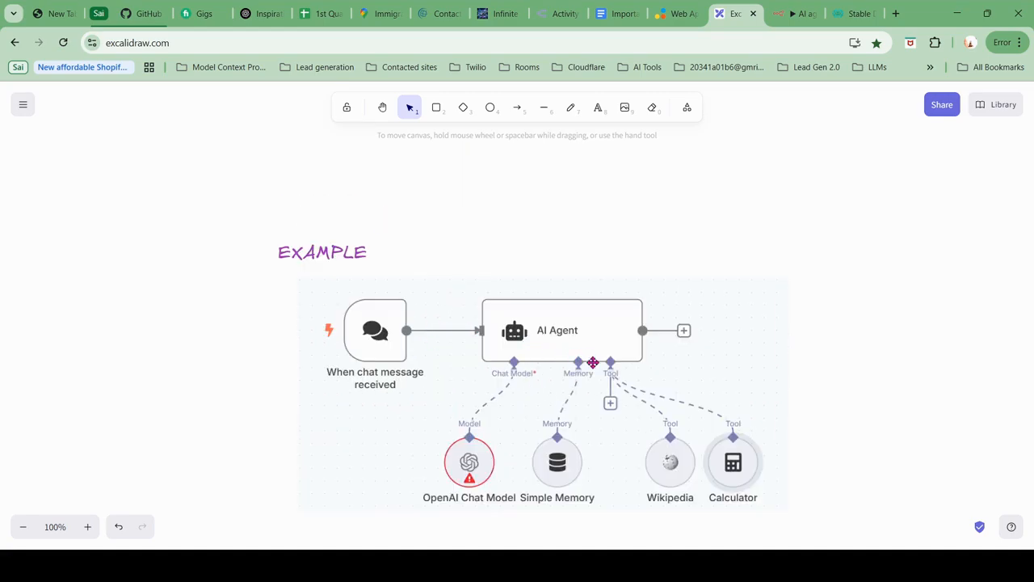
click(517, 108)
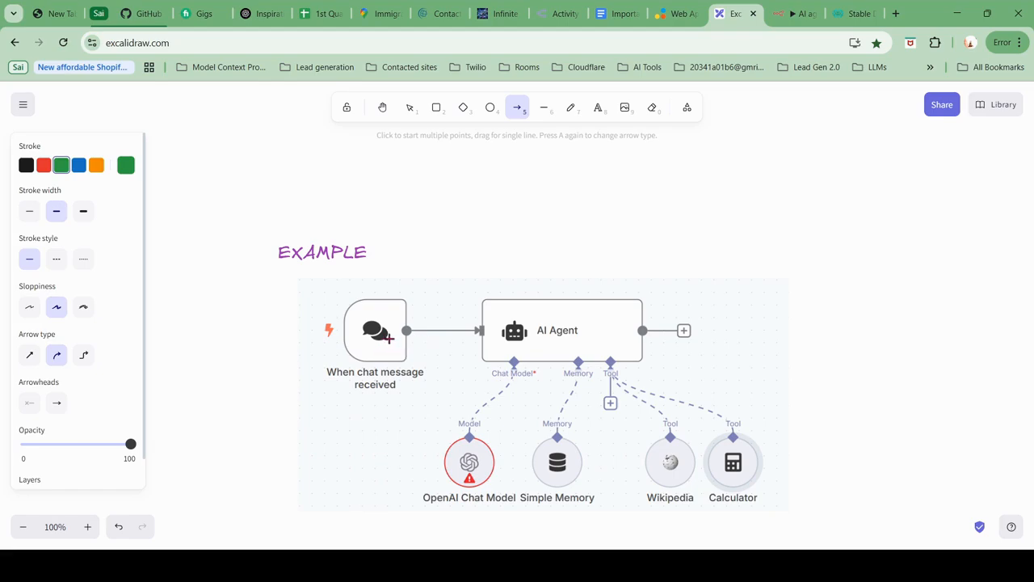
drag(419, 339, 481, 341)
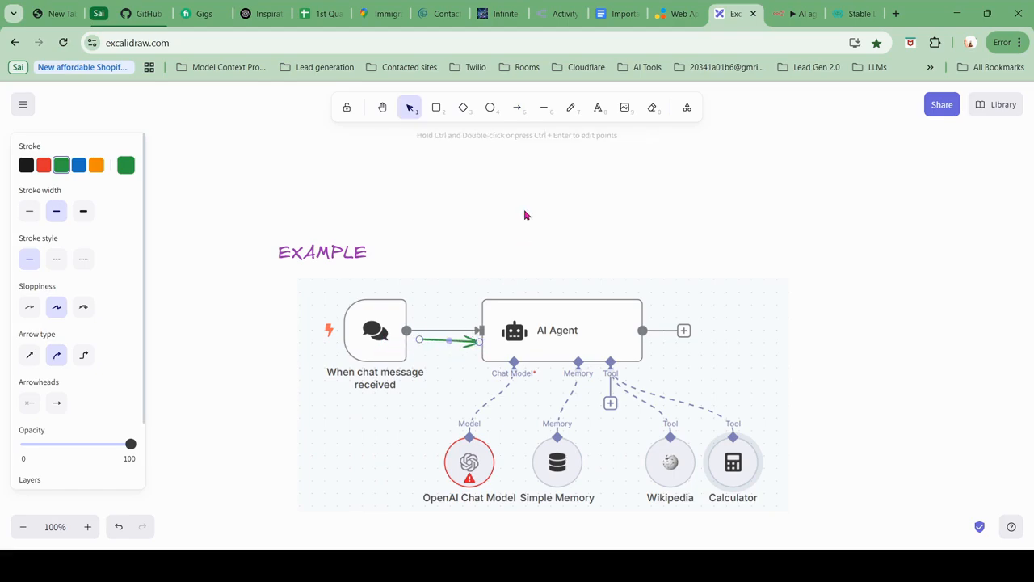
- Draw green arrows from the AI Agent node to OpenAI Chat Model and from OpenAI Chat Model across to Wikipedia
click(518, 108)
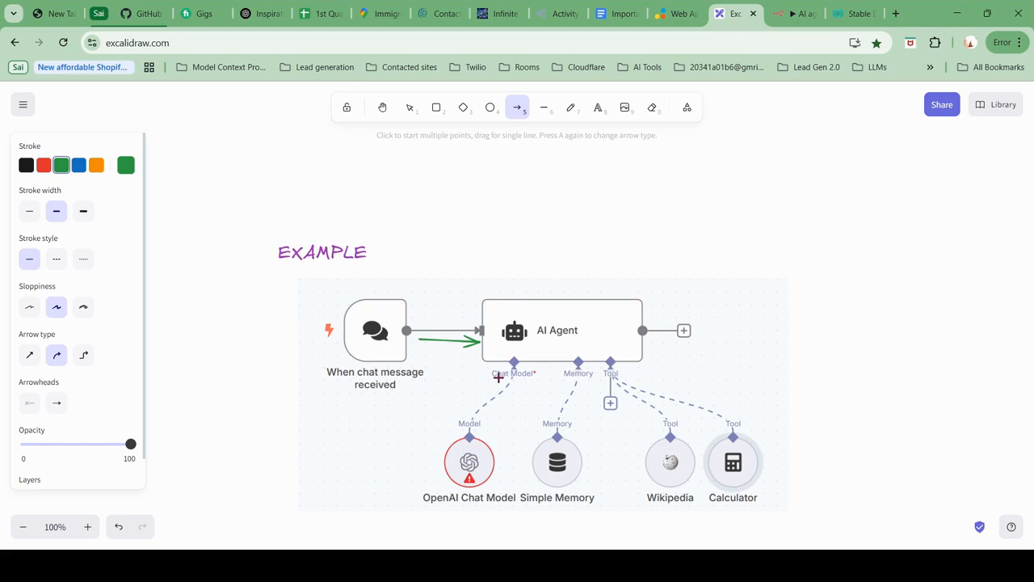
drag(491, 373, 456, 443)
click(517, 108)
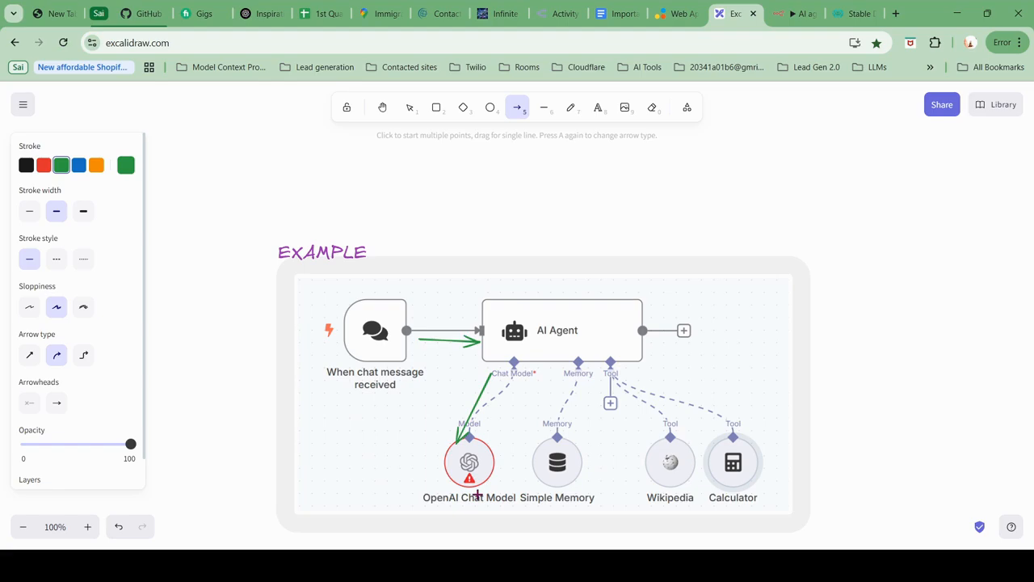
drag(478, 495, 664, 493)
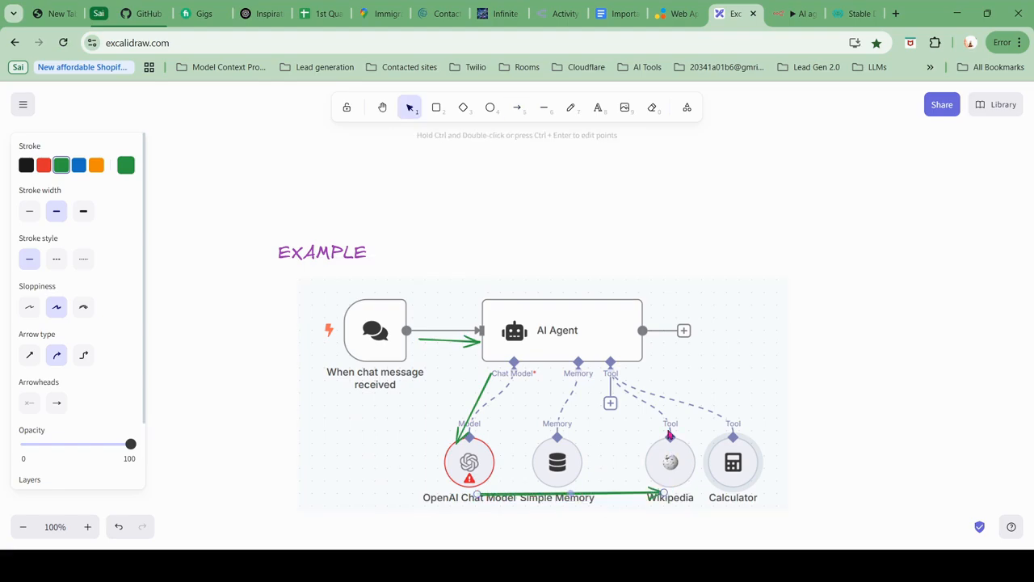
- Set the stroke colour to orange and draw a return arrow from Wikipedia back to OpenAI Chat Model
click(514, 108)
click(96, 165)
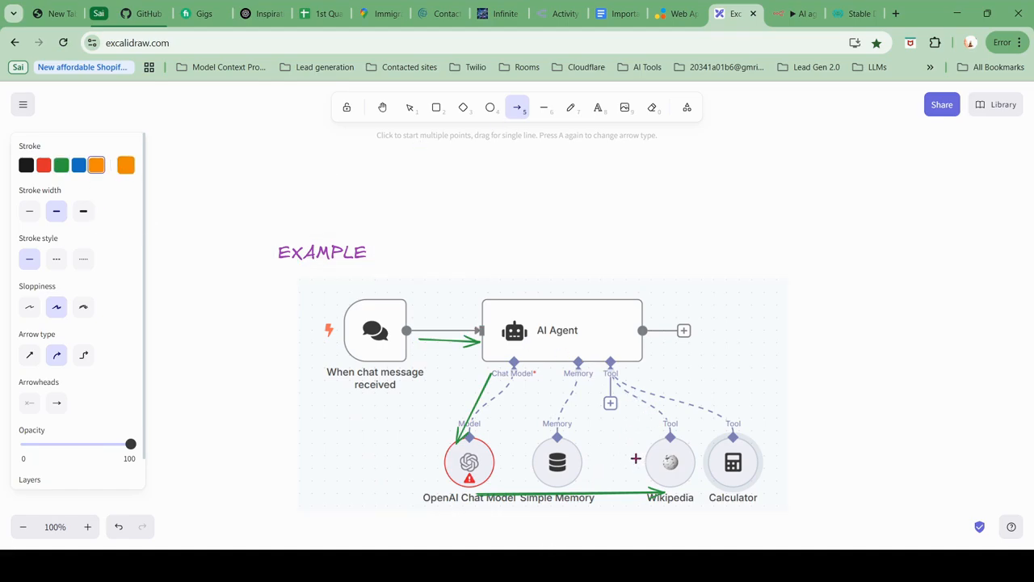
scroll(637, 456, down, 1)
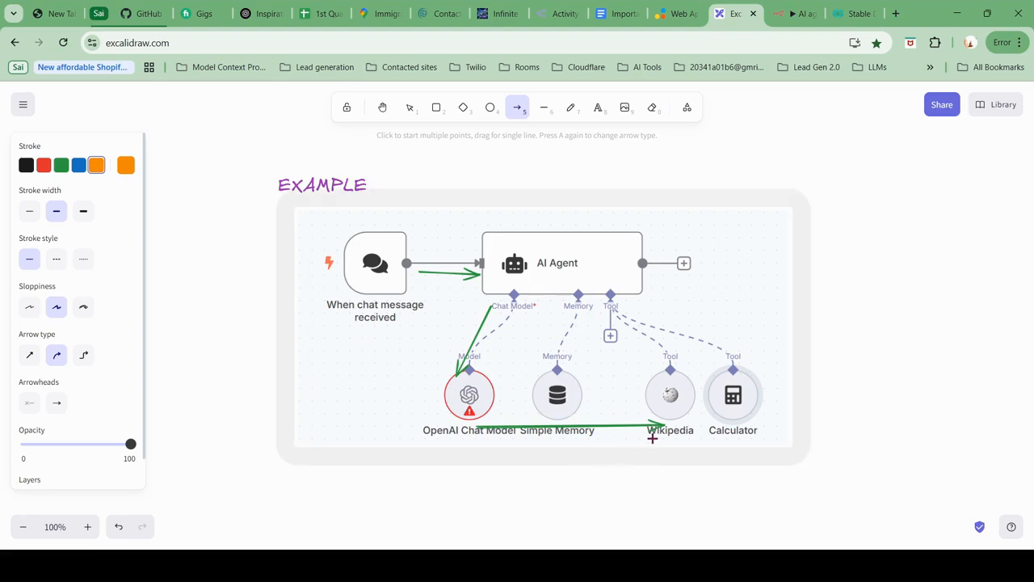
drag(653, 438, 451, 429)
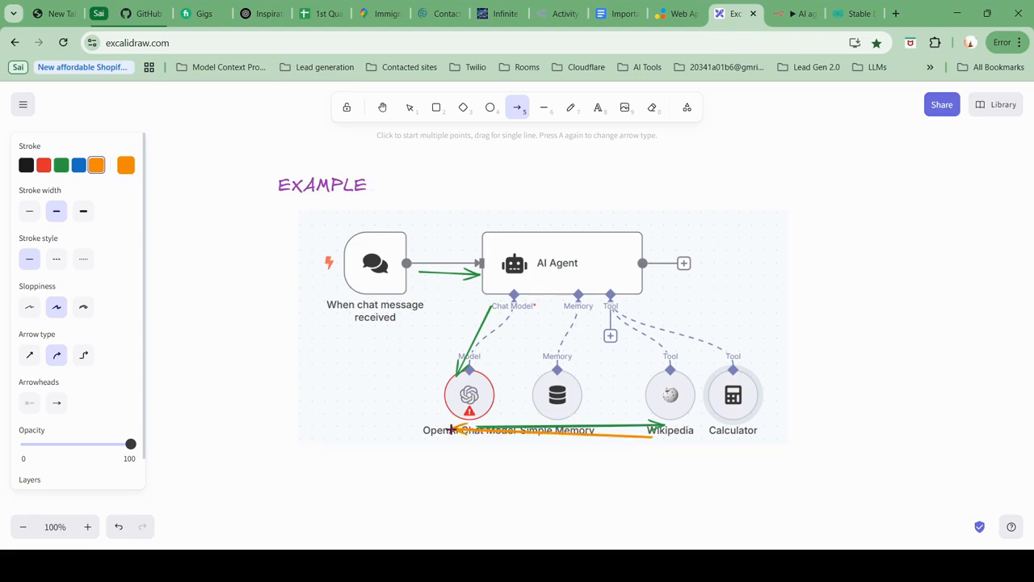
- Draw orange arrows from OpenAI Chat Model up to the AI Agent node and outward beside the agent's output connector
click(516, 108)
drag(492, 369, 523, 297)
click(518, 110)
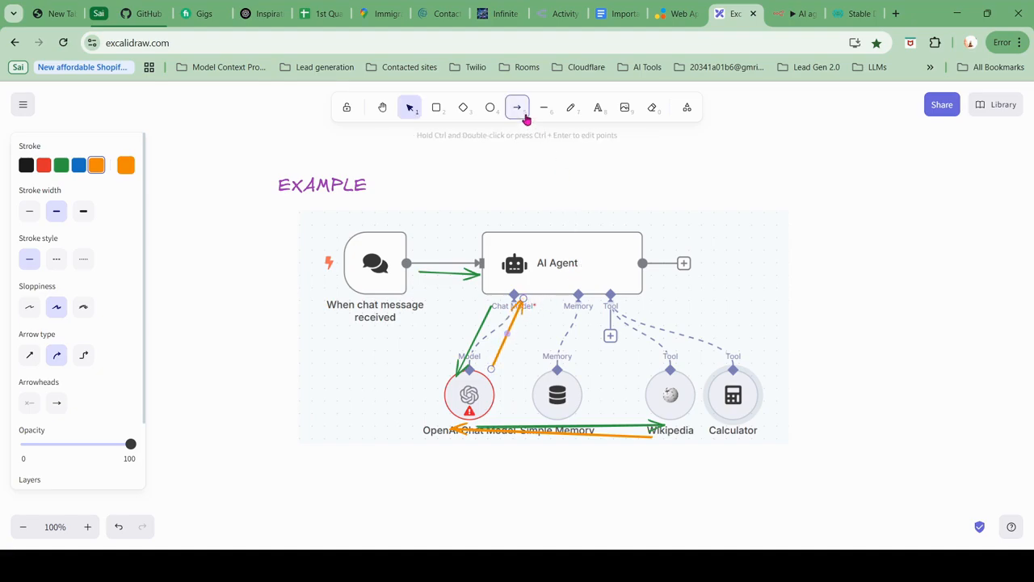
drag(674, 283, 737, 275)
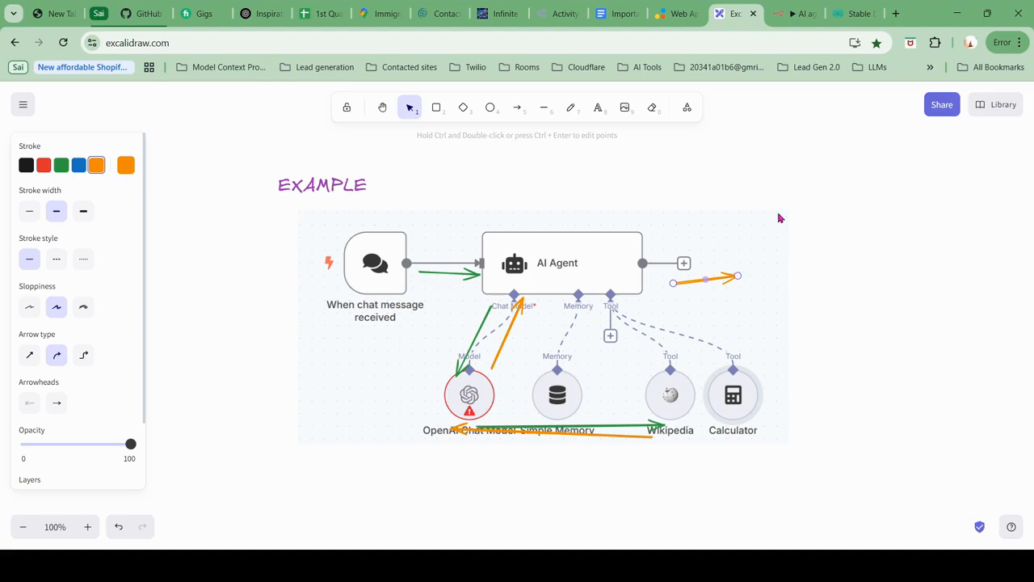
- Switch to the AI agent demo workflow in n8n, add an On chat message trigger, and open the choice of nodes to follow it
click(784, 14)
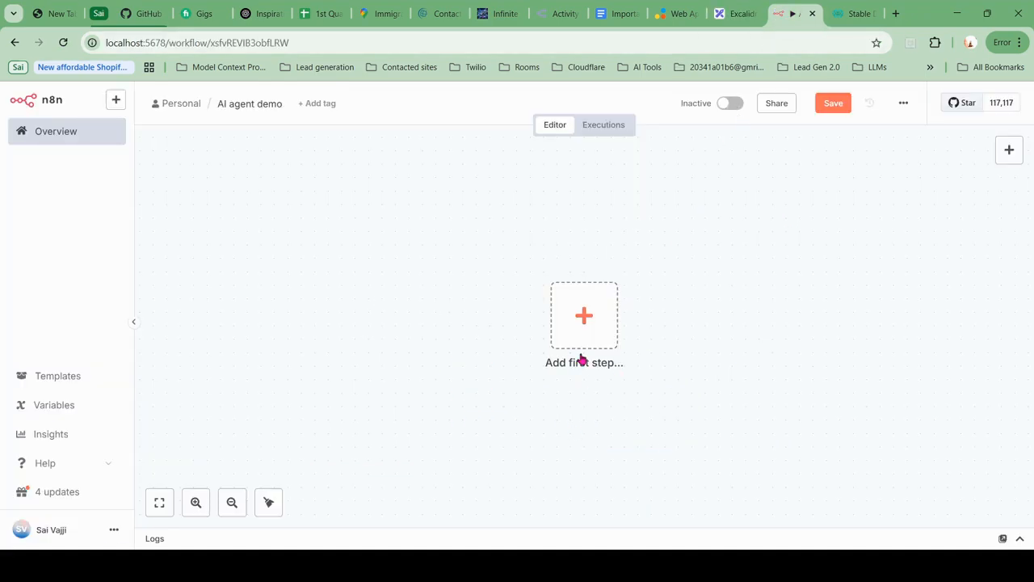
drag(588, 325, 525, 308)
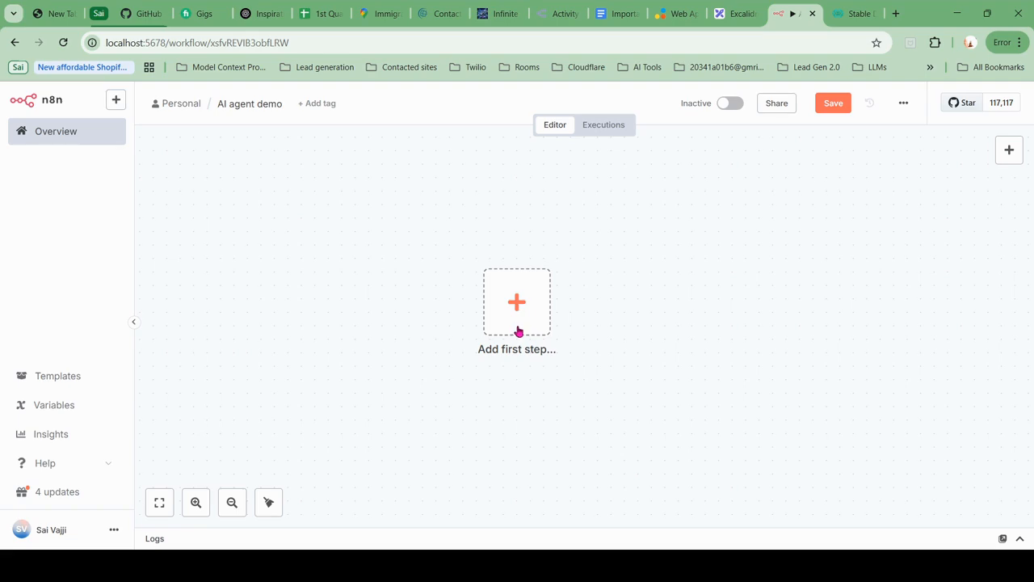
click(518, 303)
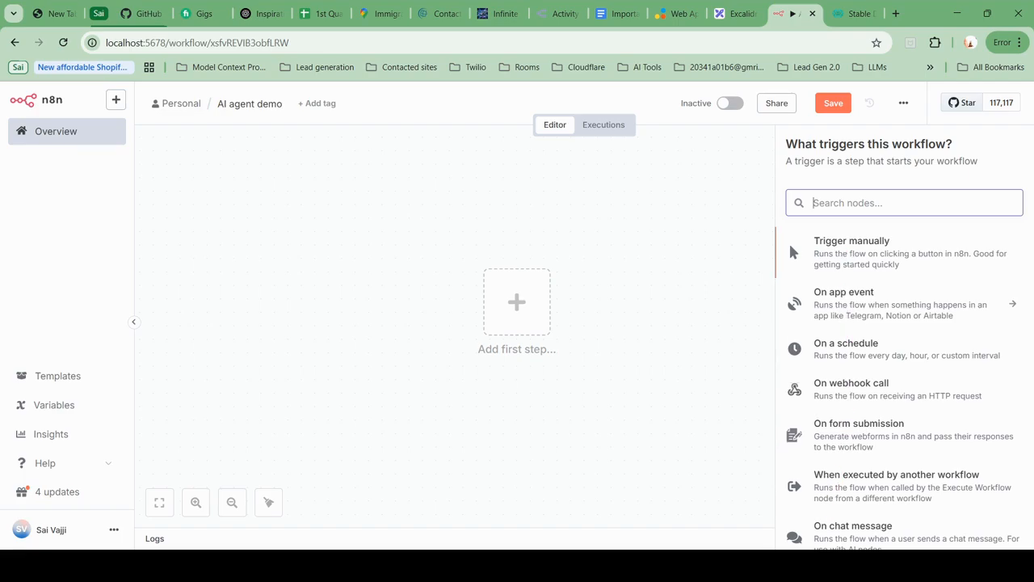
scroll(839, 496, down, 2)
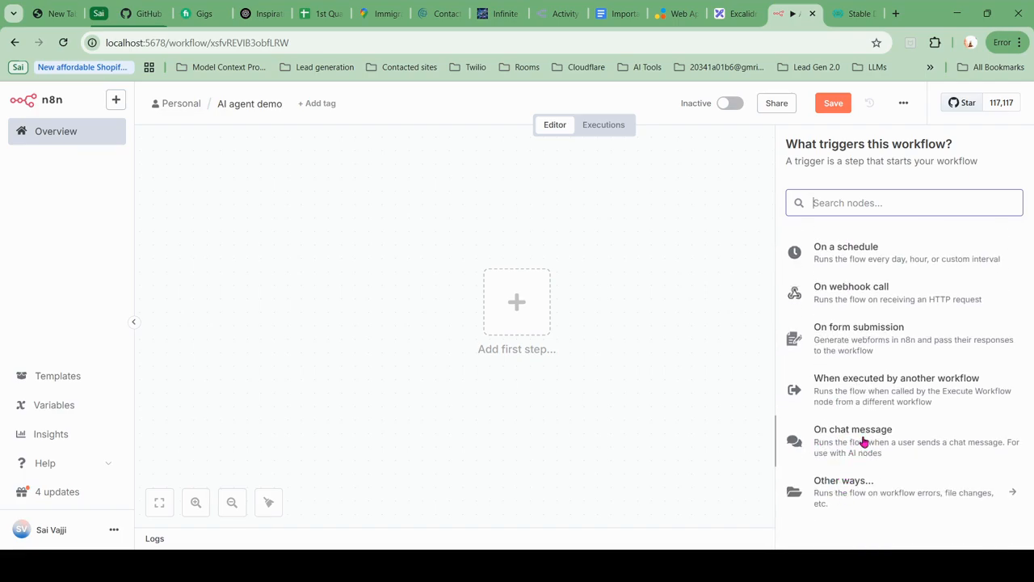
click(827, 446)
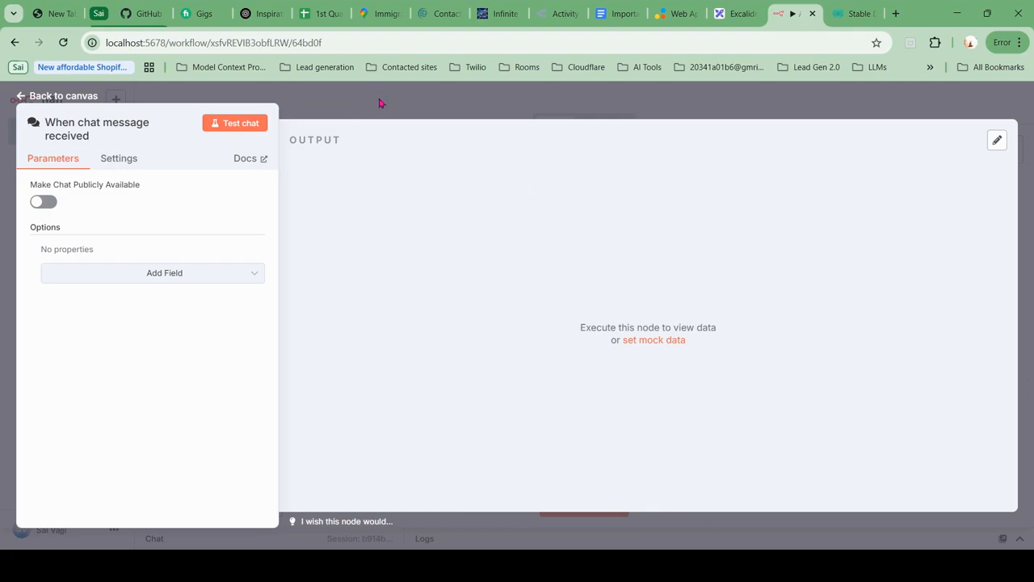
click(380, 102)
drag(586, 328, 274, 291)
click(351, 287)
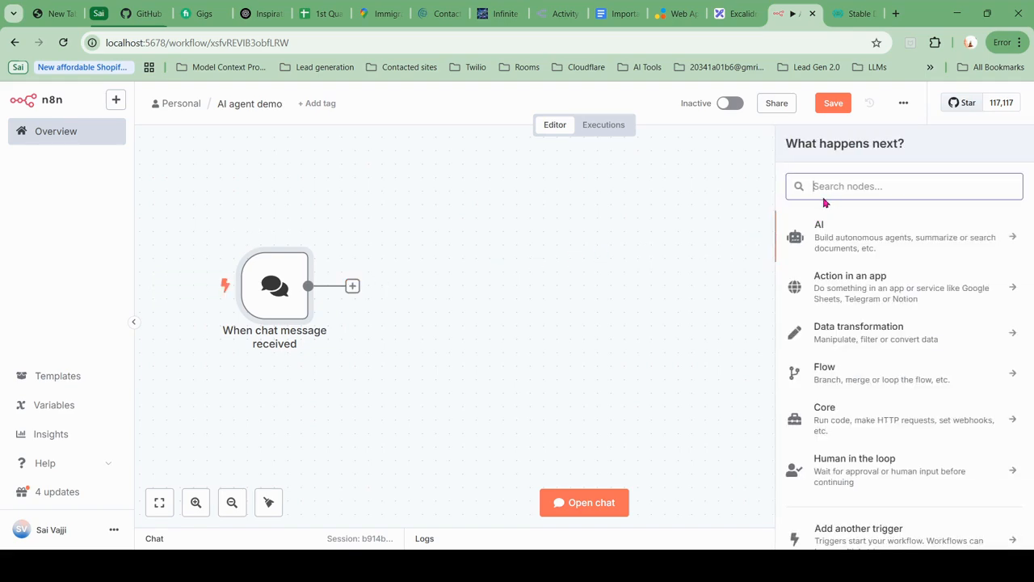
text(ai ag)
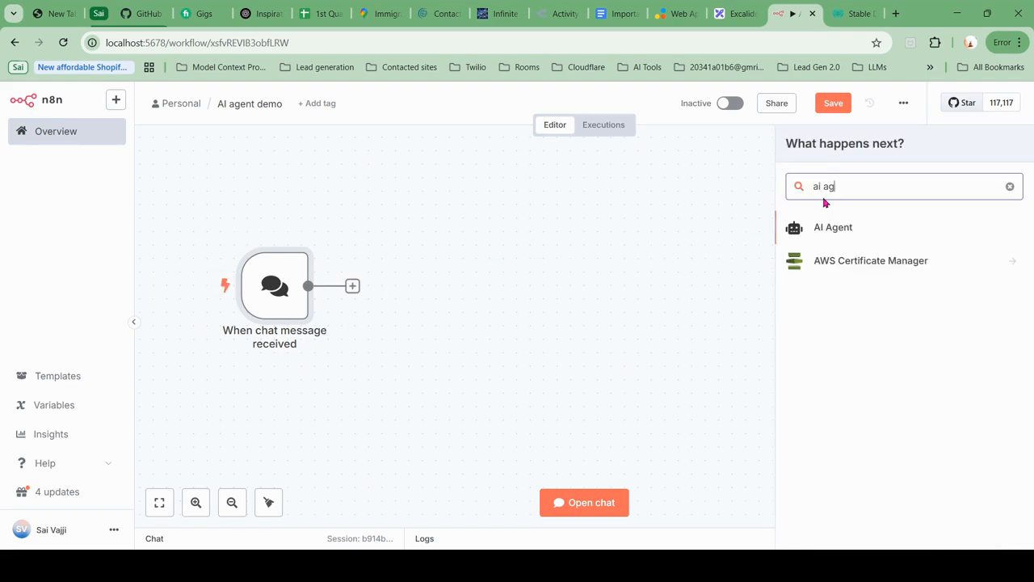
text(ent)
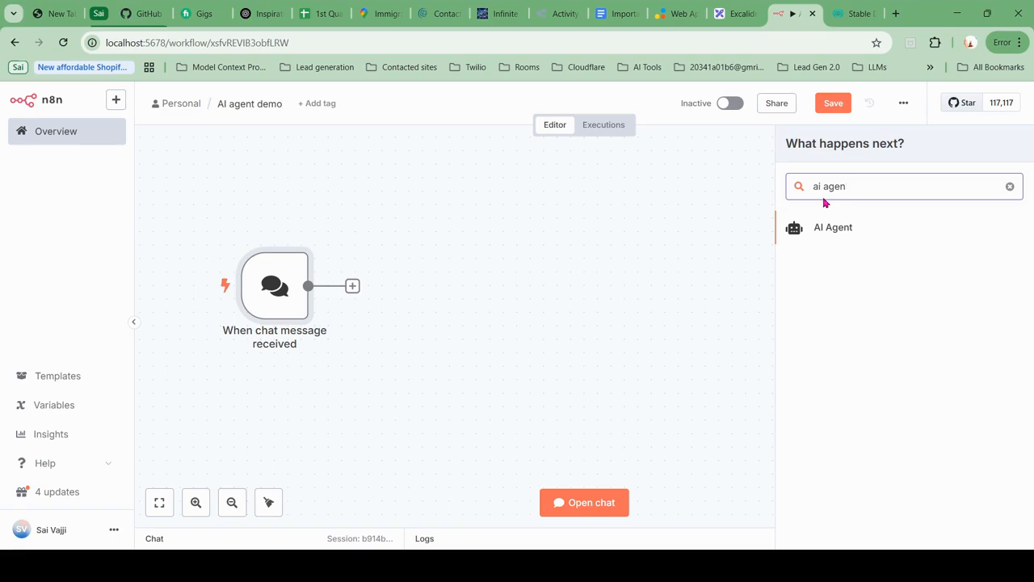
key(BackSpace)
key(BackSpace)
key(BackSpace)
key(BackSpace)
key(BackSpace)
key(BackSpace)
key(BackSpace)
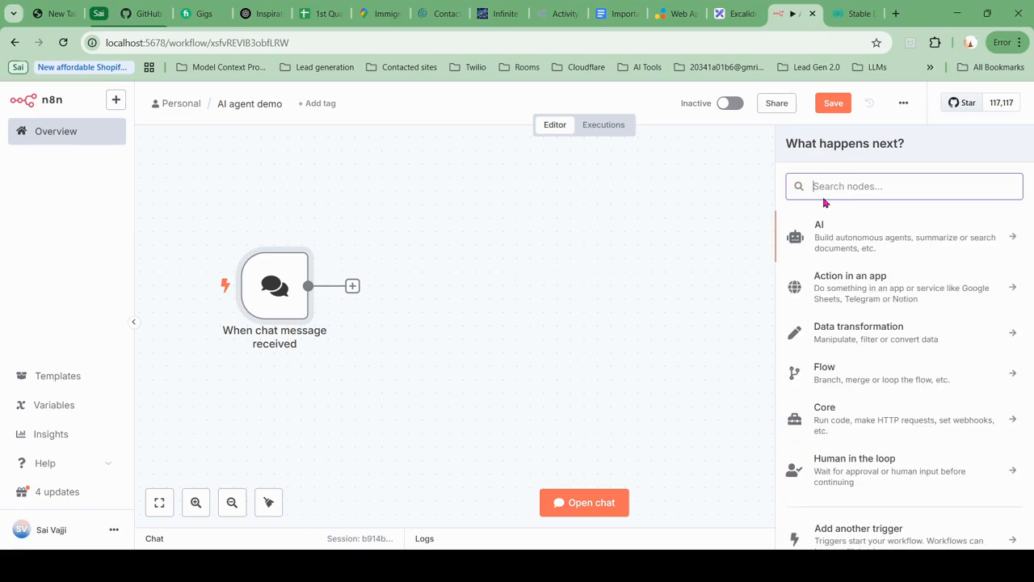
- Add an AI Agent node from the AI nodes after the chat trigger and return to the canvas
click(832, 241)
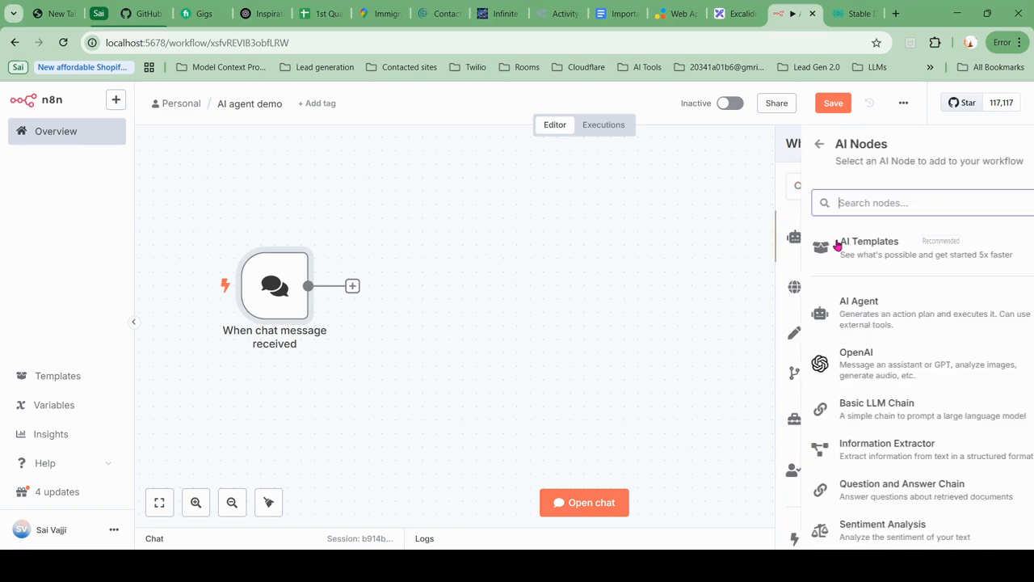
click(837, 322)
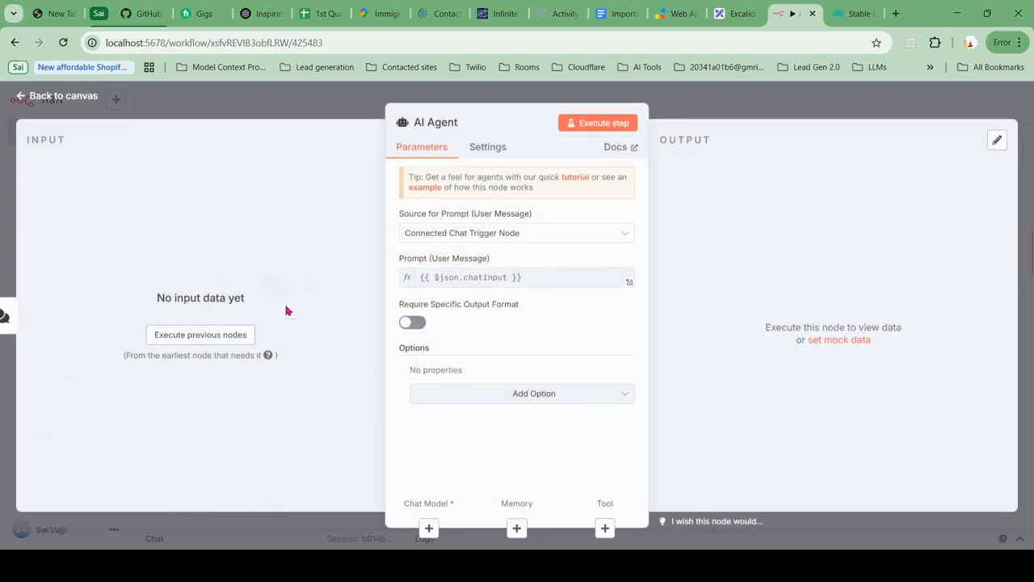
click(689, 113)
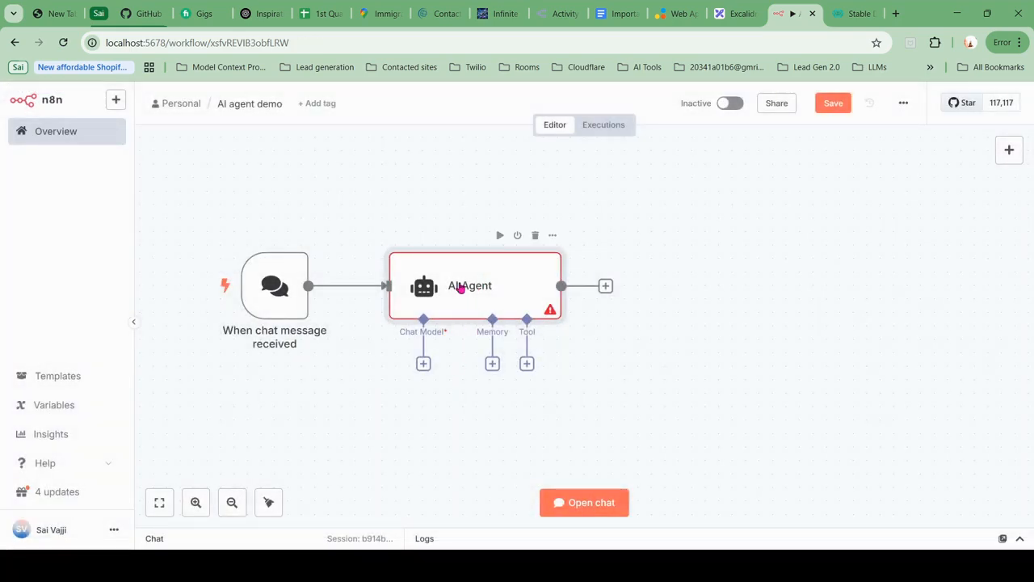
- Switch to Excalidraw to view the LLM, memory and tools part of the structure diagram, and return to the n8n workflow
click(727, 13)
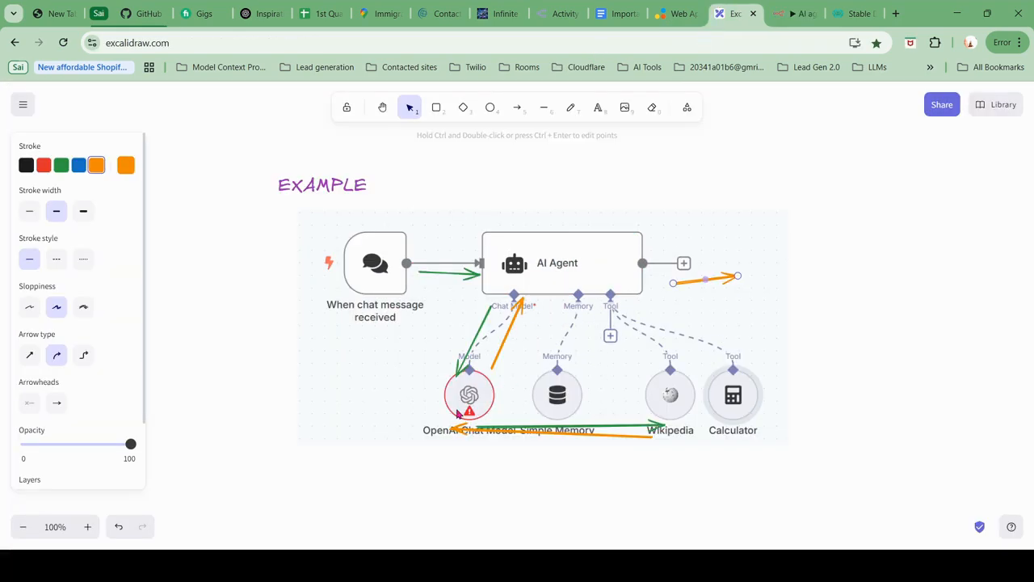
scroll(518, 349, up, 8)
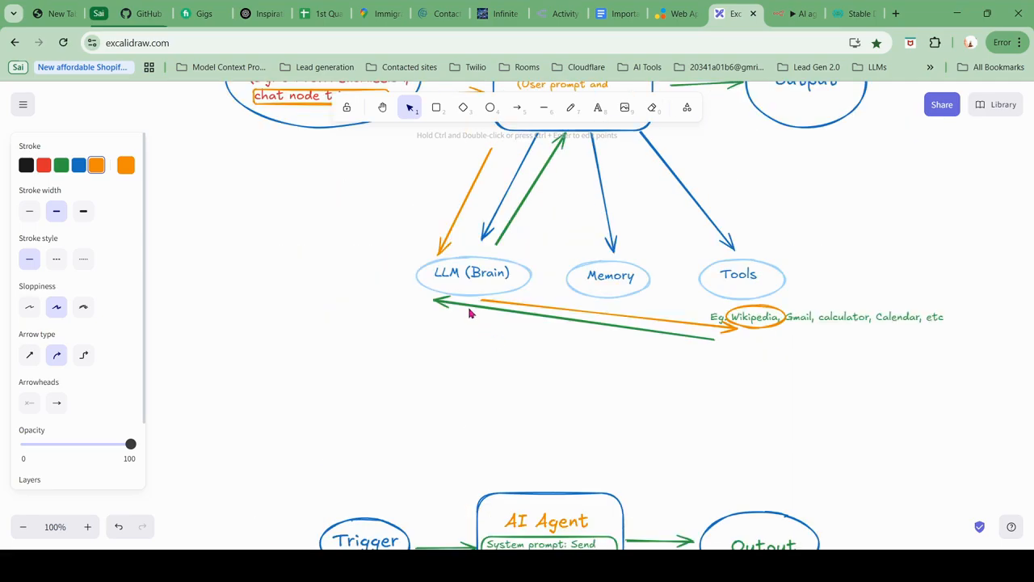
click(798, 14)
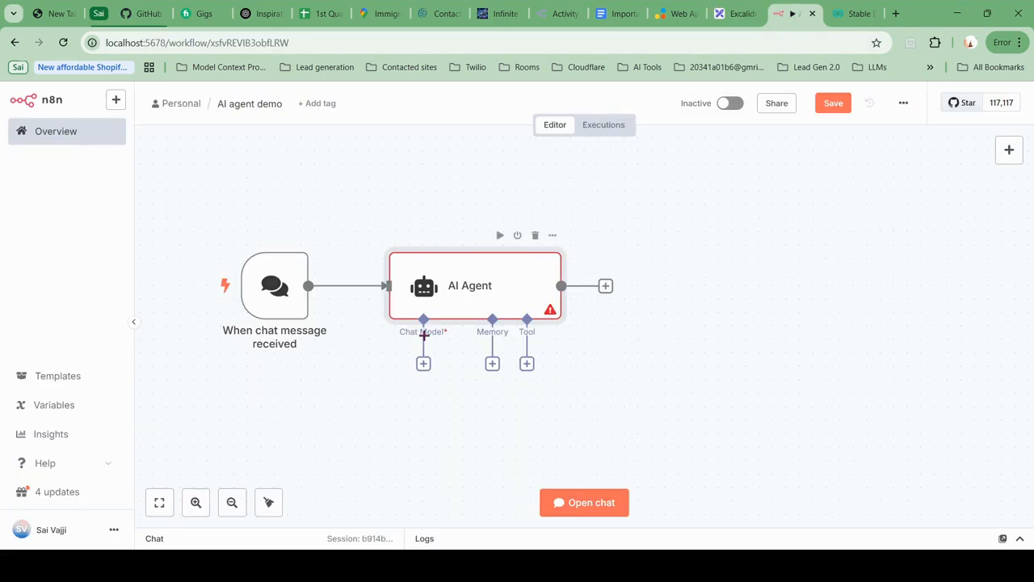
- Attach an OpenRouter Chat Model node to the AI Agent's Chat Model input
click(424, 363)
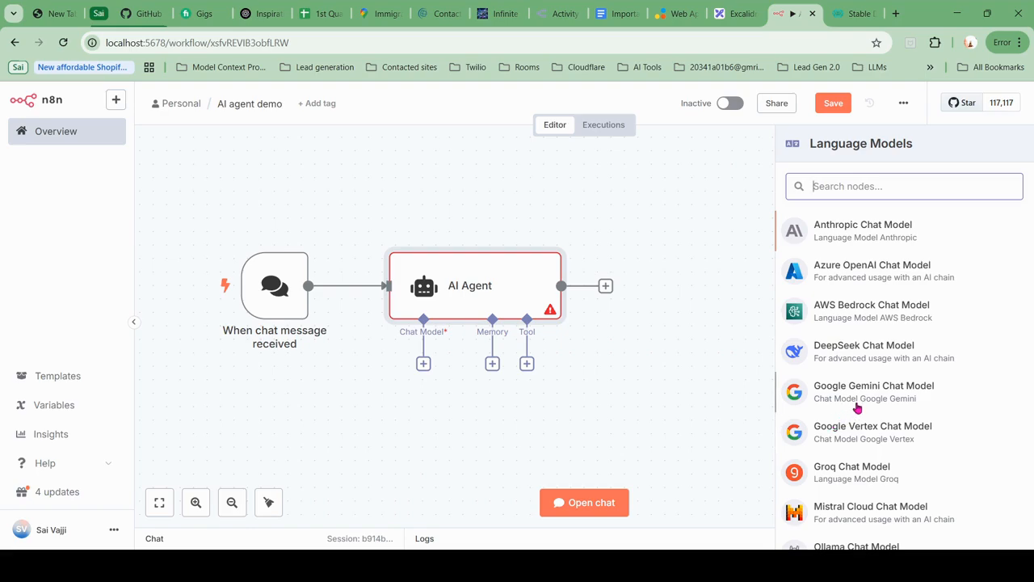
scroll(858, 407, down, 3)
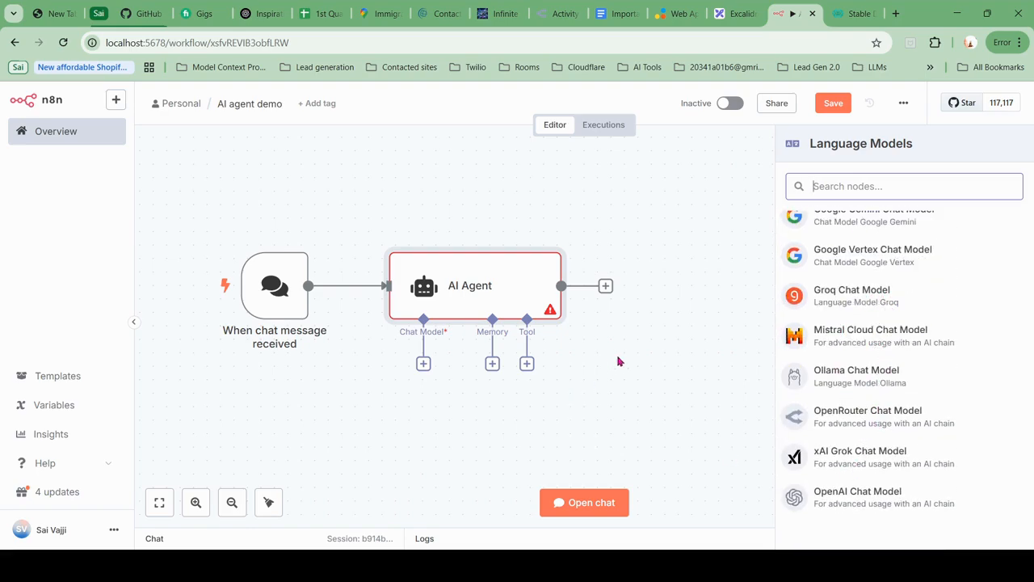
click(868, 414)
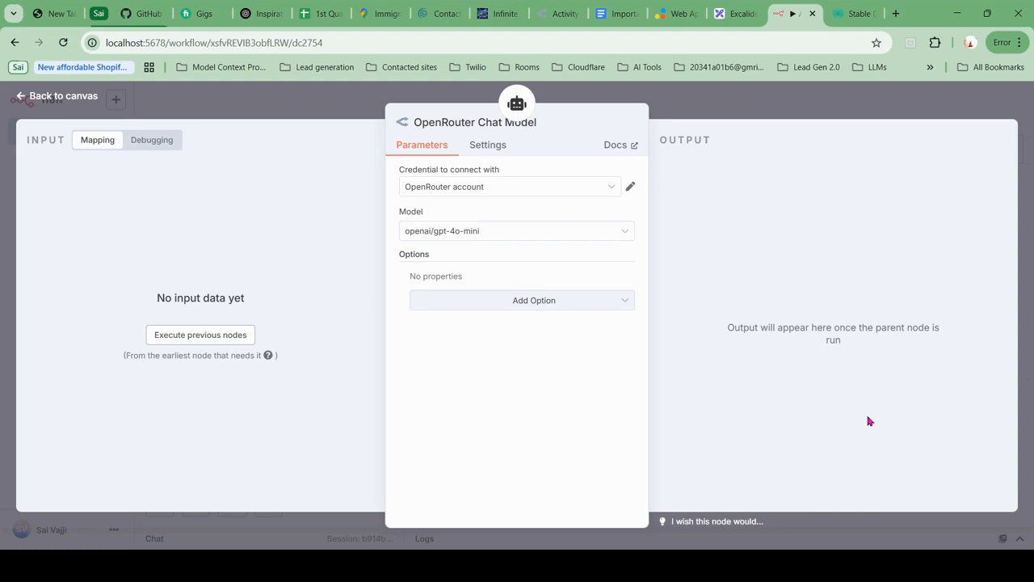
- Examine the models offered by the OpenRouter Chat Model node without choosing a different one
click(599, 234)
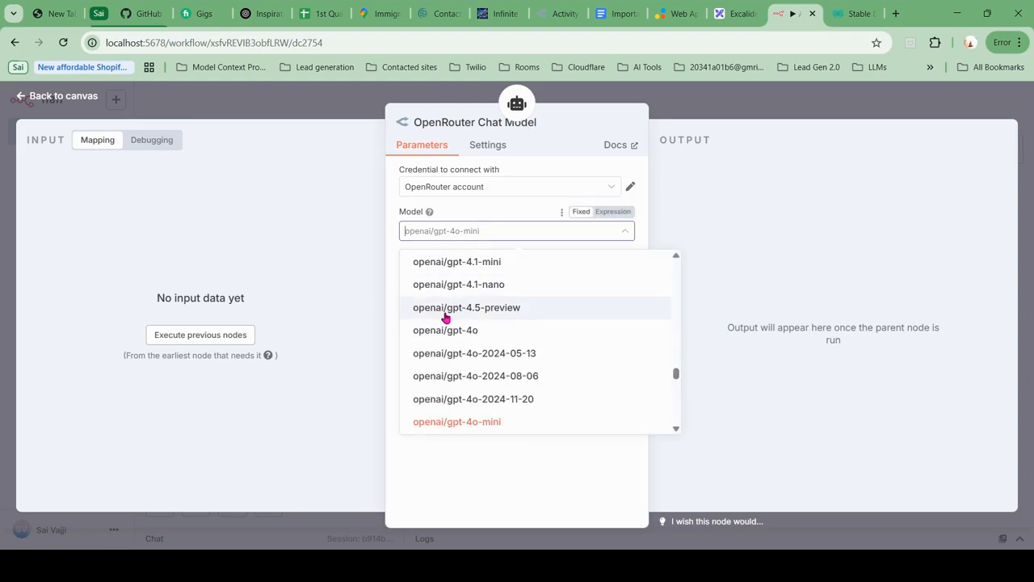
scroll(445, 318, up, 5)
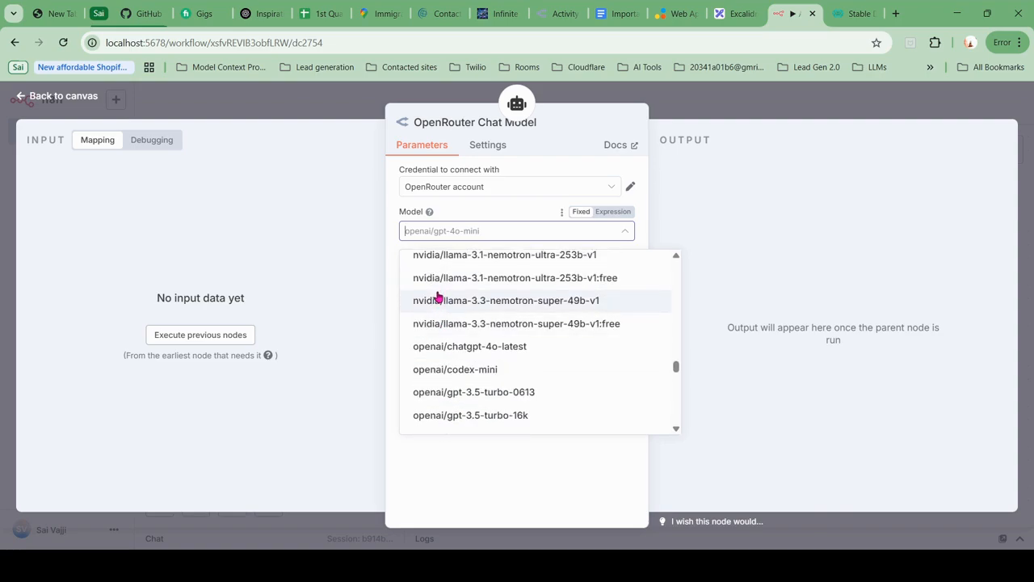
scroll(440, 315, up, 5)
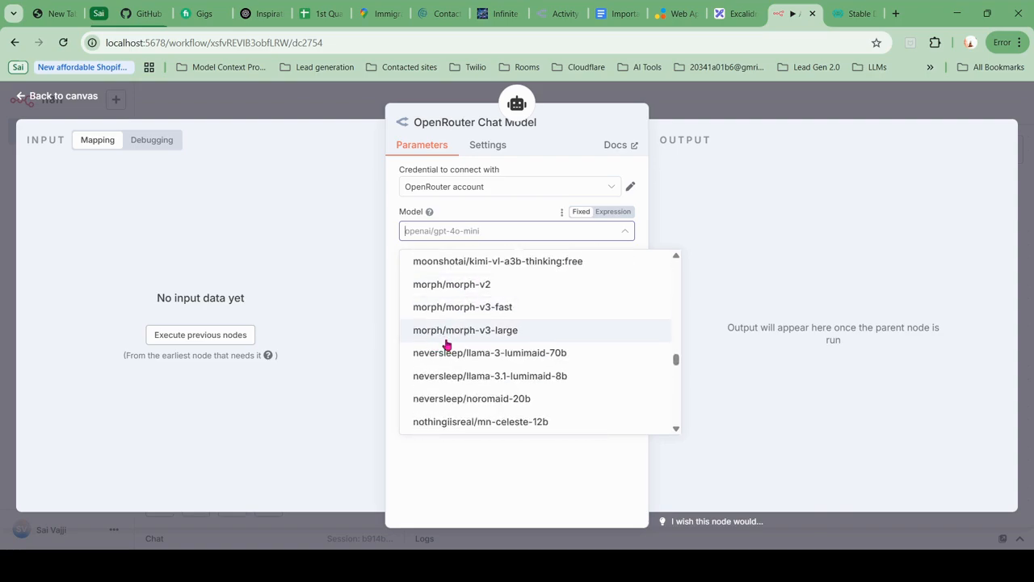
scroll(485, 331, up, 5)
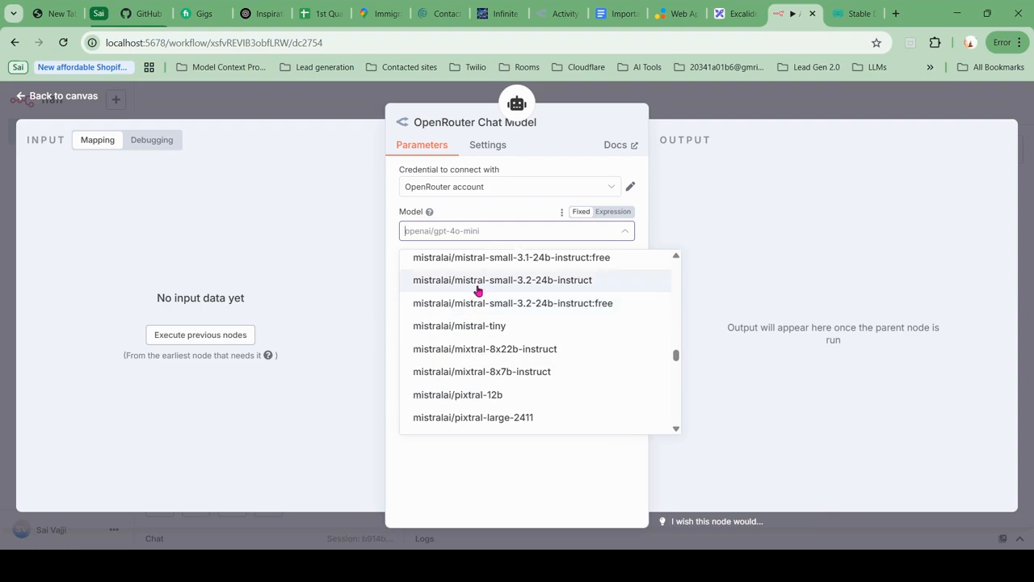
scroll(478, 289, up, 5)
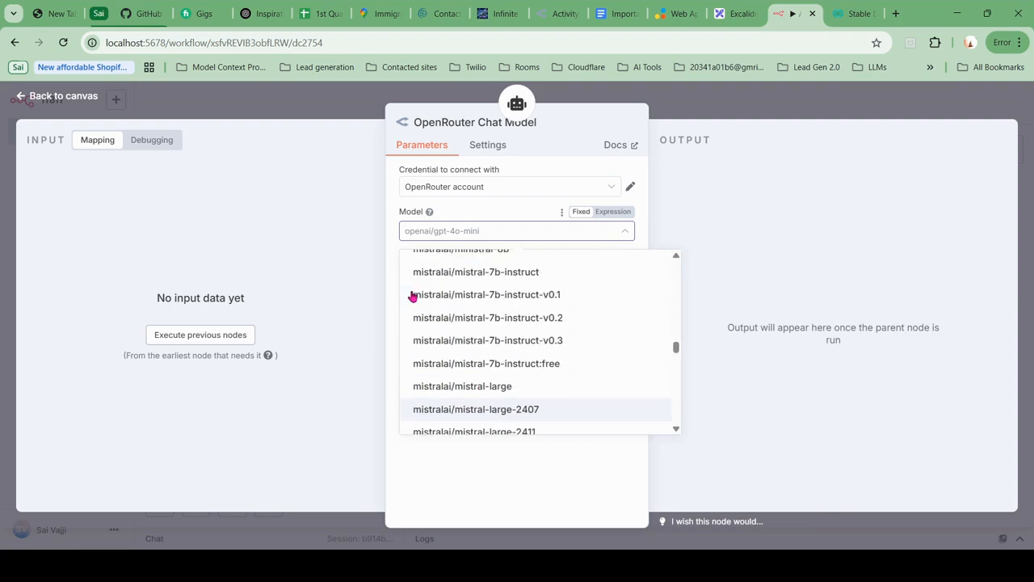
scroll(412, 296, up, 10)
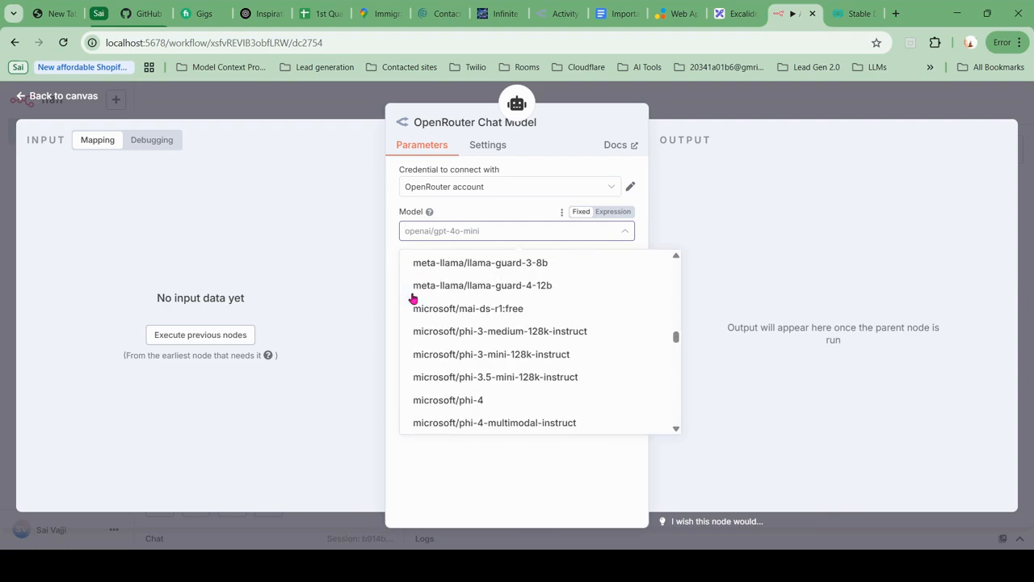
scroll(481, 279, up, 5)
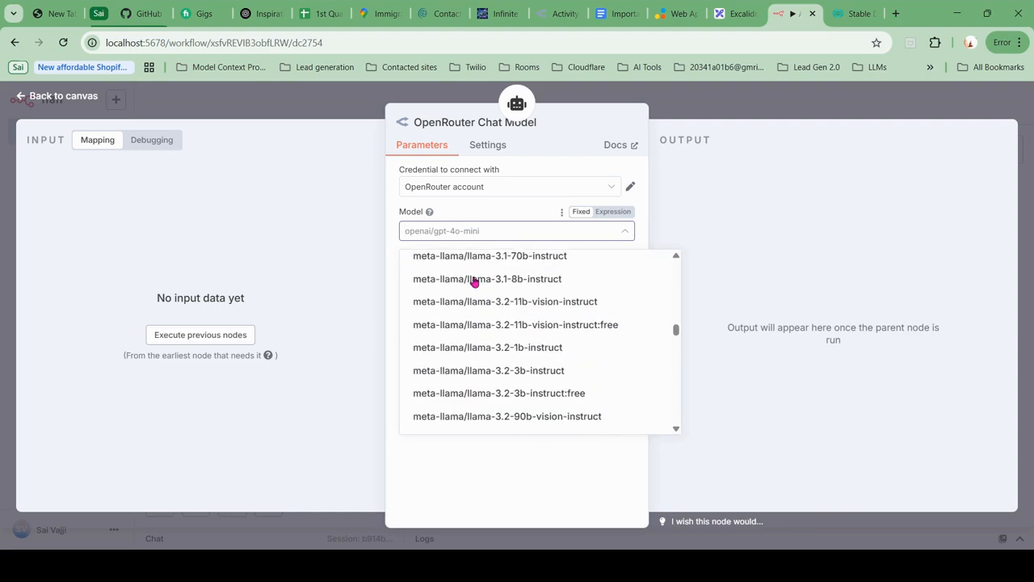
scroll(475, 280, up, 10)
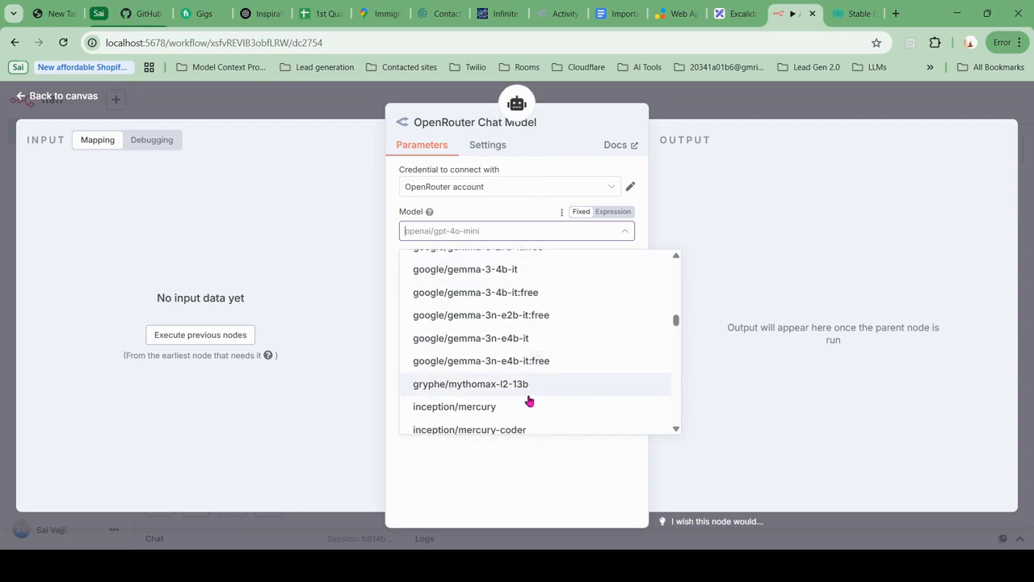
click(415, 249)
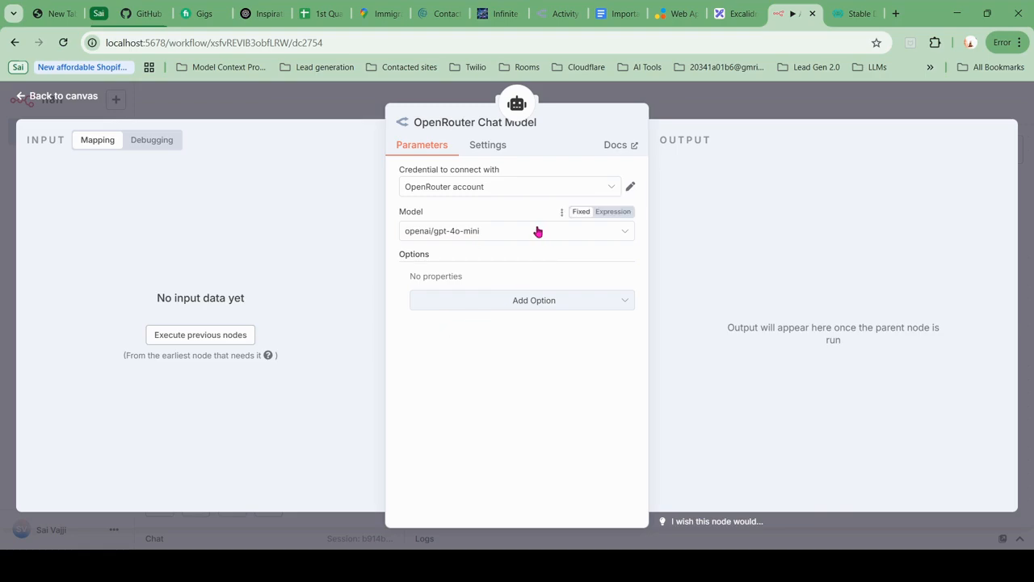
- Return to the canvas and move the OpenRouter Chat Model node to the lower left of the AI Agent node
click(709, 108)
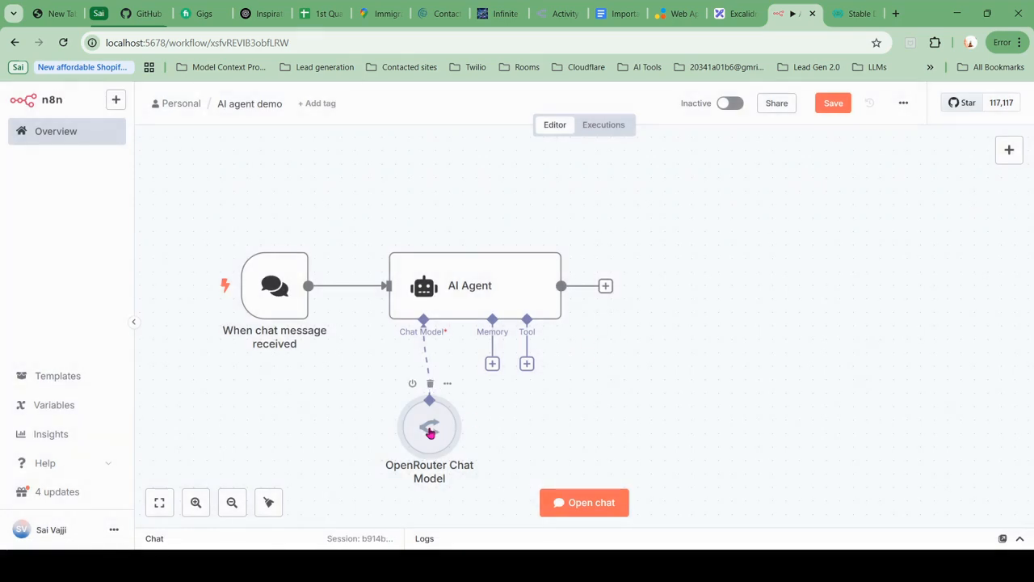
drag(430, 433, 363, 407)
drag(429, 434, 554, 393)
- Attach a Wikipedia tool to the AI Agent's Tool input and shift its node slightly to the right on the canvas
scroll(554, 392, up, 1)
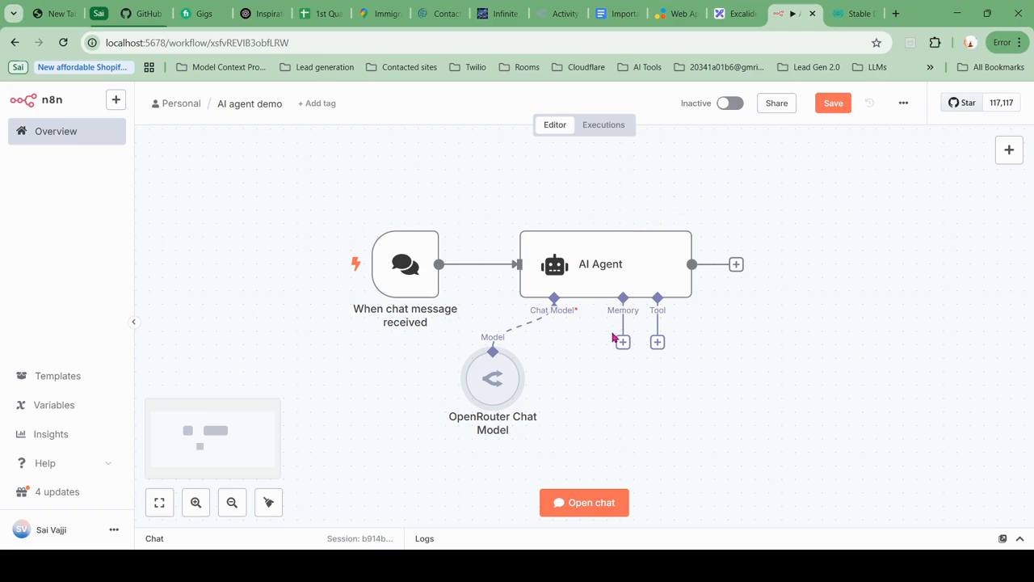
scroll(637, 371, down, 1)
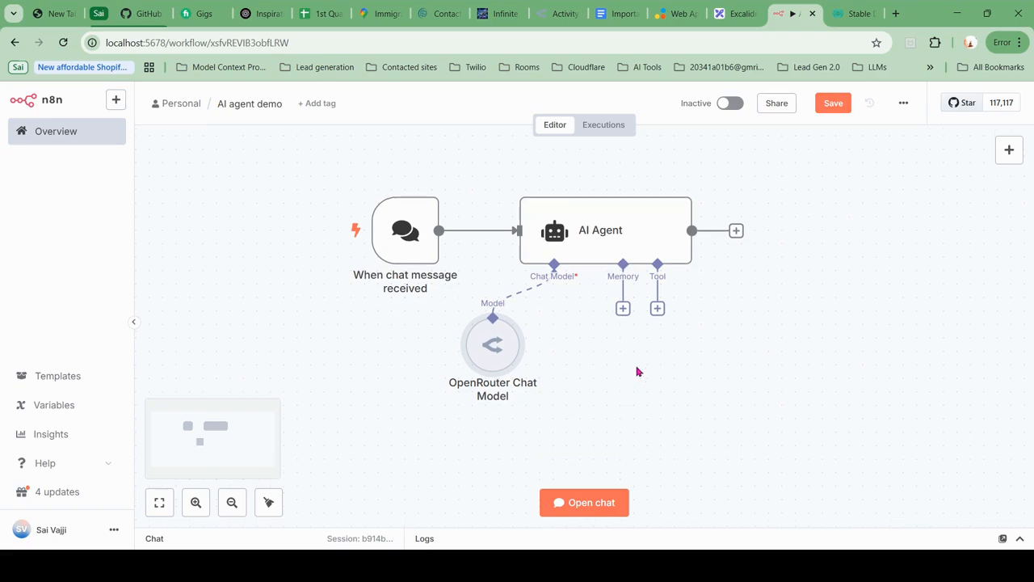
click(658, 309)
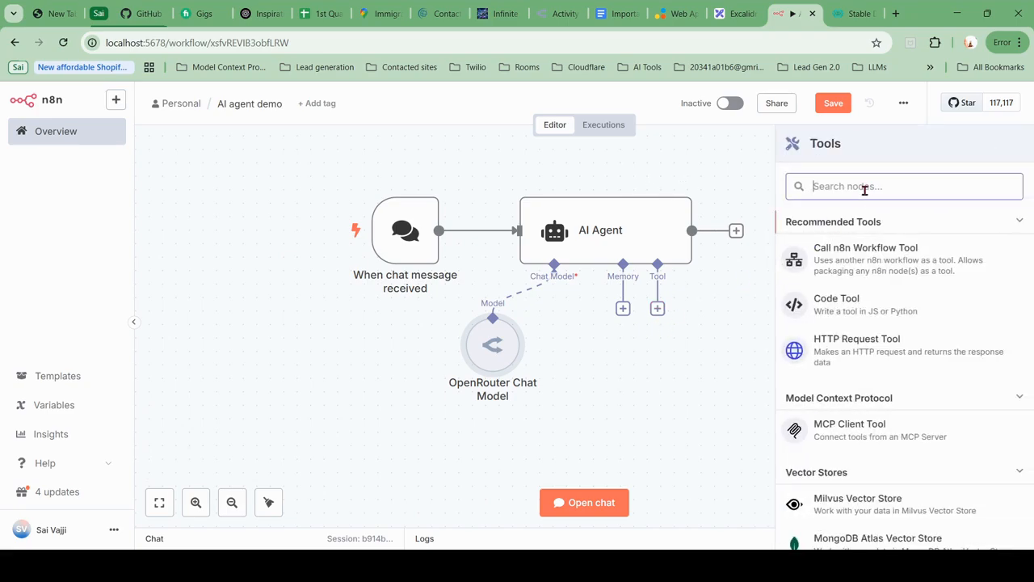
text(wikip)
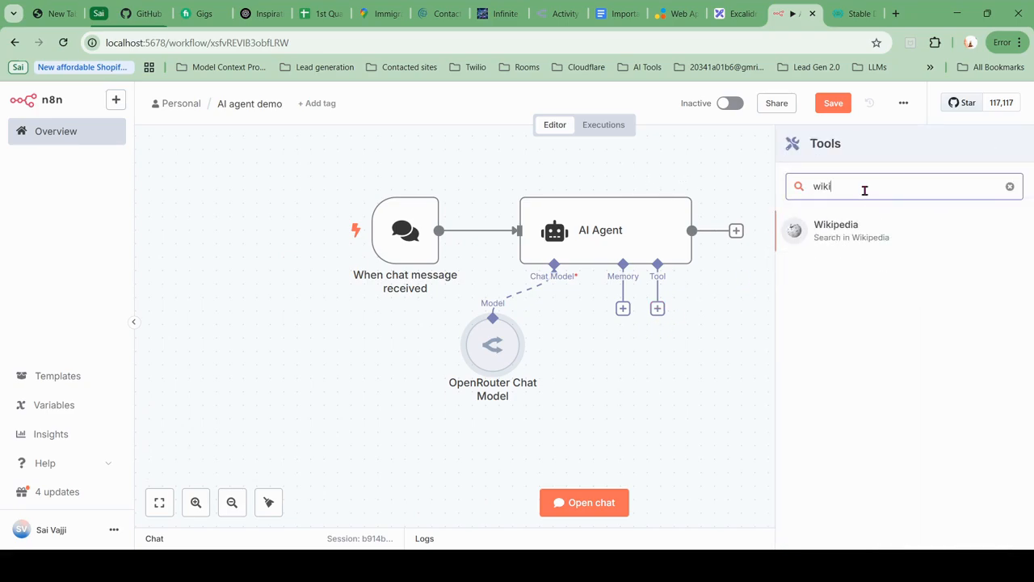
click(869, 231)
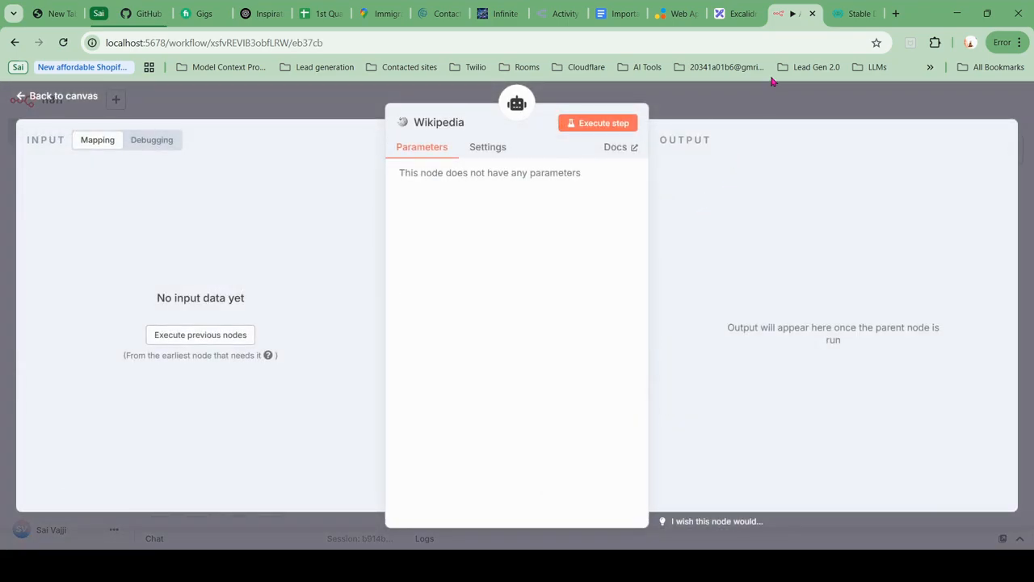
click(775, 106)
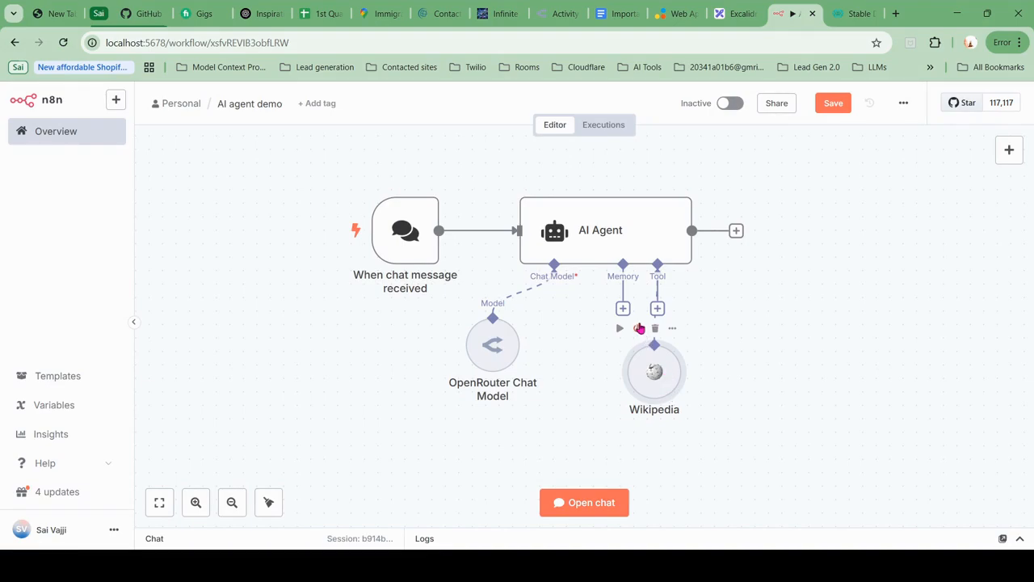
drag(672, 376, 713, 375)
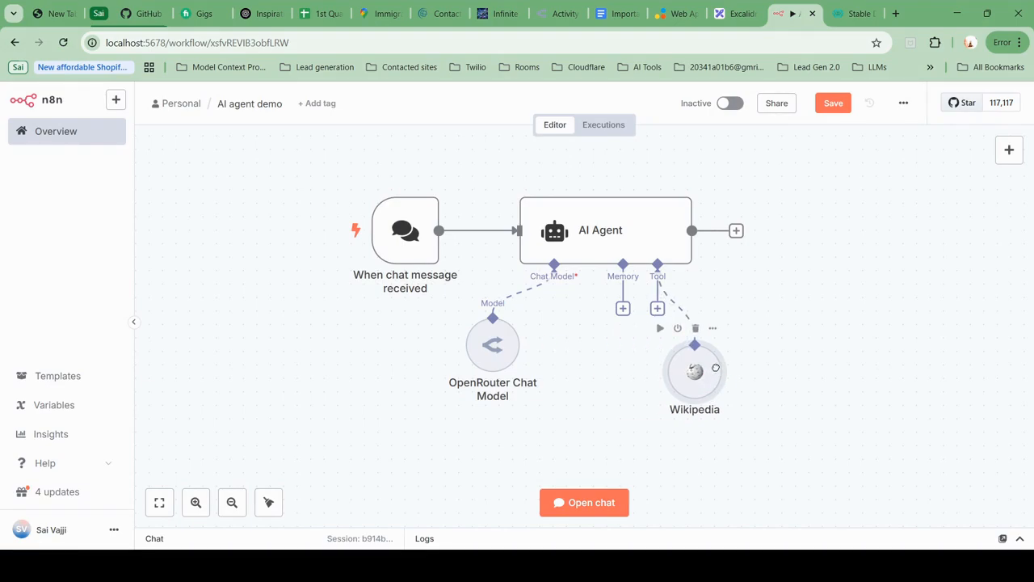
- Level the OpenRouter Chat Model node with the Wikipedia node and send the agent the chat message "tell me about superman"
drag(496, 360, 497, 372)
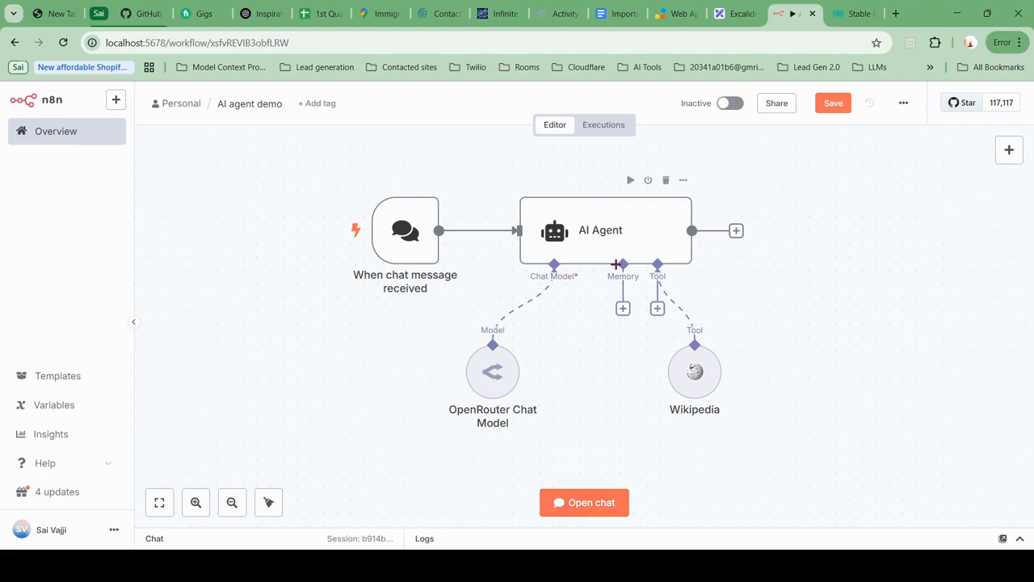
click(594, 505)
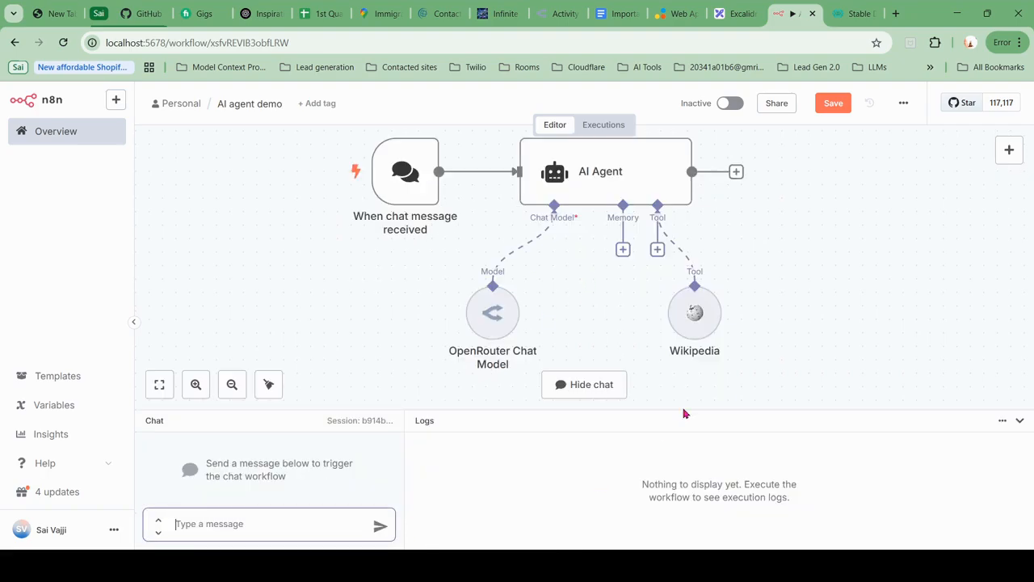
text(tell me about superman)
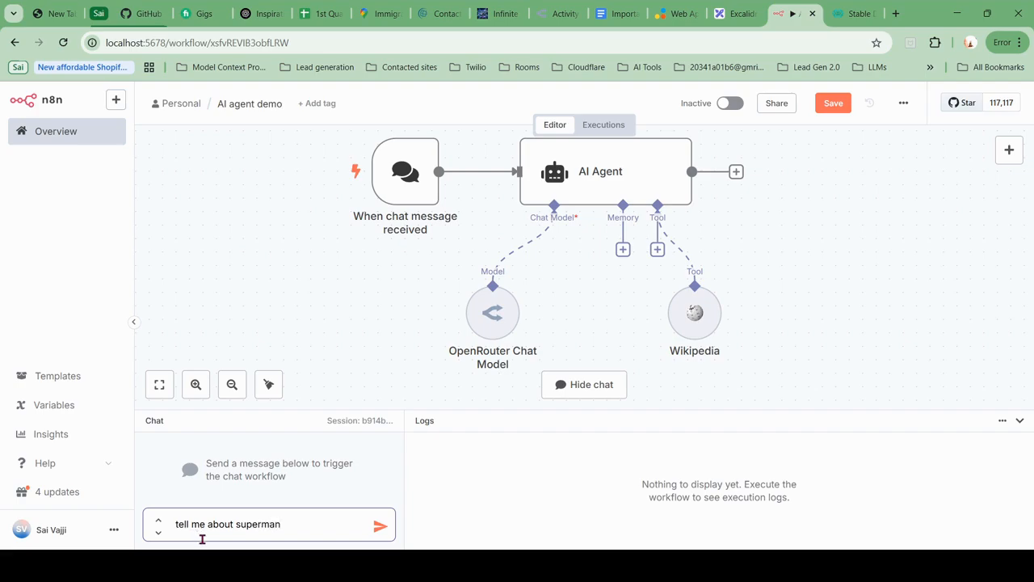
click(381, 527)
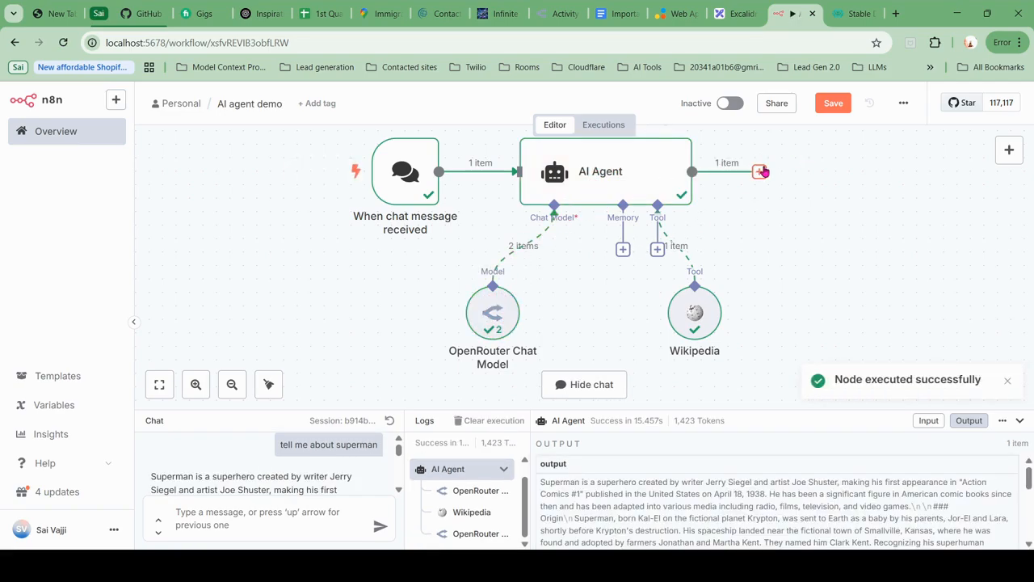
- Read through the agent's full chat reply about Superman
scroll(161, 477, down, 2)
scroll(162, 477, up, 3)
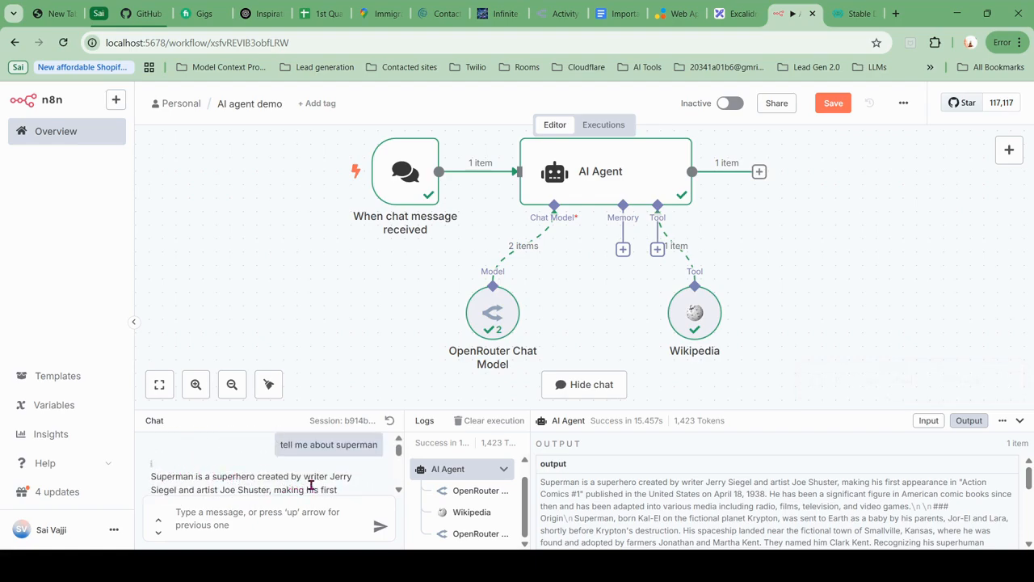
scroll(311, 485, down, 3)
scroll(226, 458, up, 3)
drag(148, 474, 325, 500)
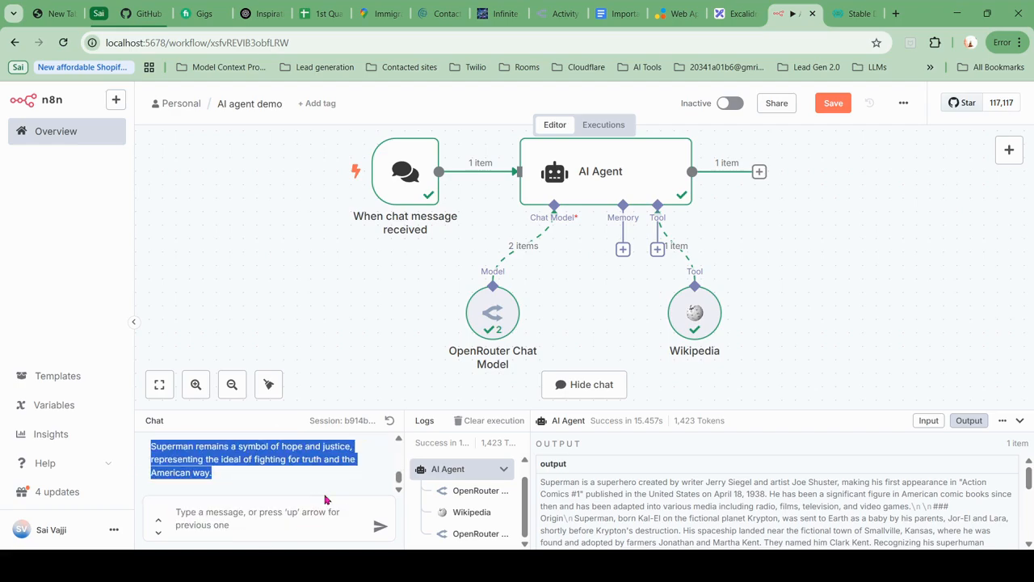
scroll(319, 494, up, 5)
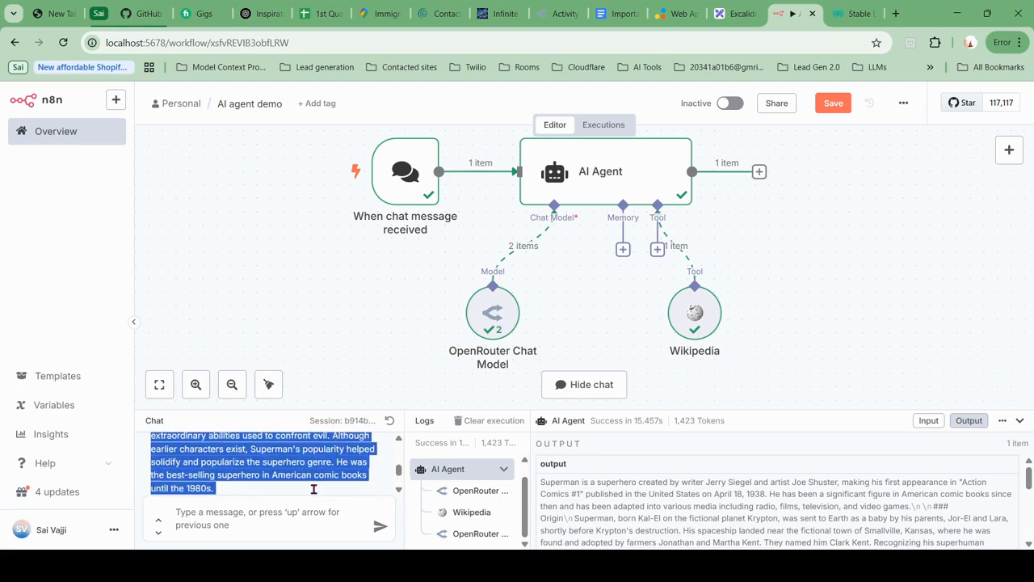
scroll(315, 489, up, 10)
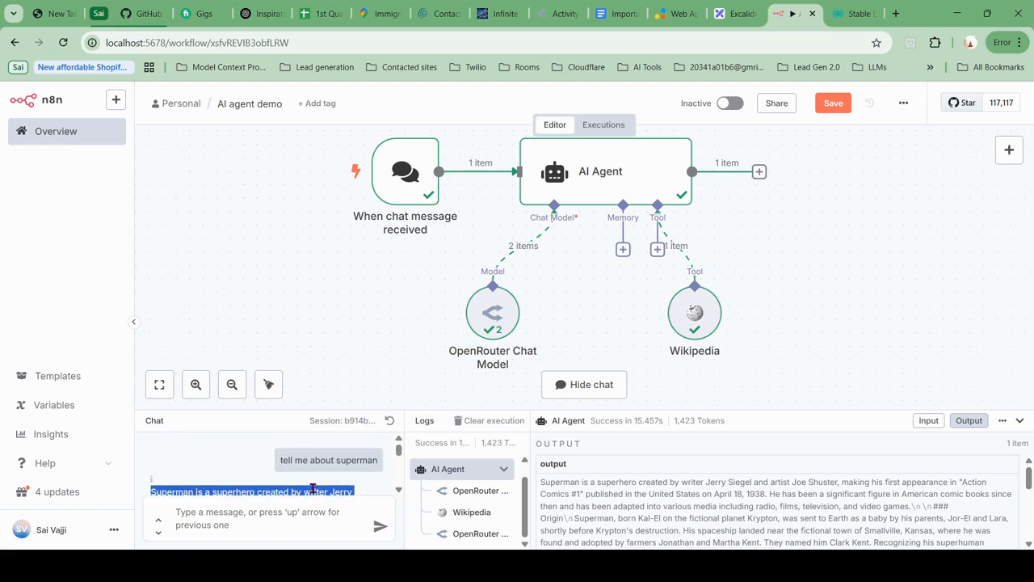
click(242, 457)
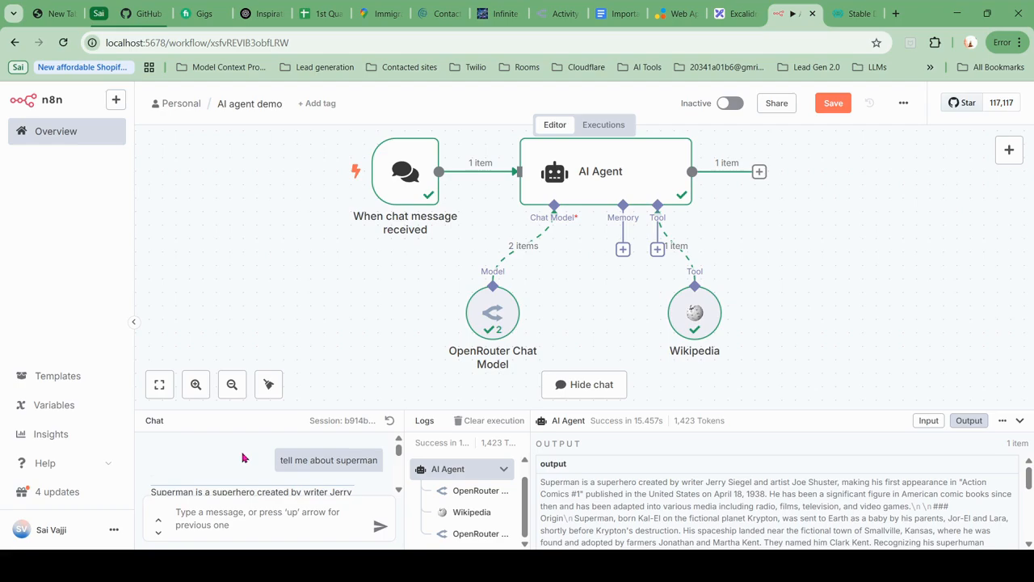
- Attach a Calculator tool to the AI Agent's Tool input and return to the canvas
click(658, 251)
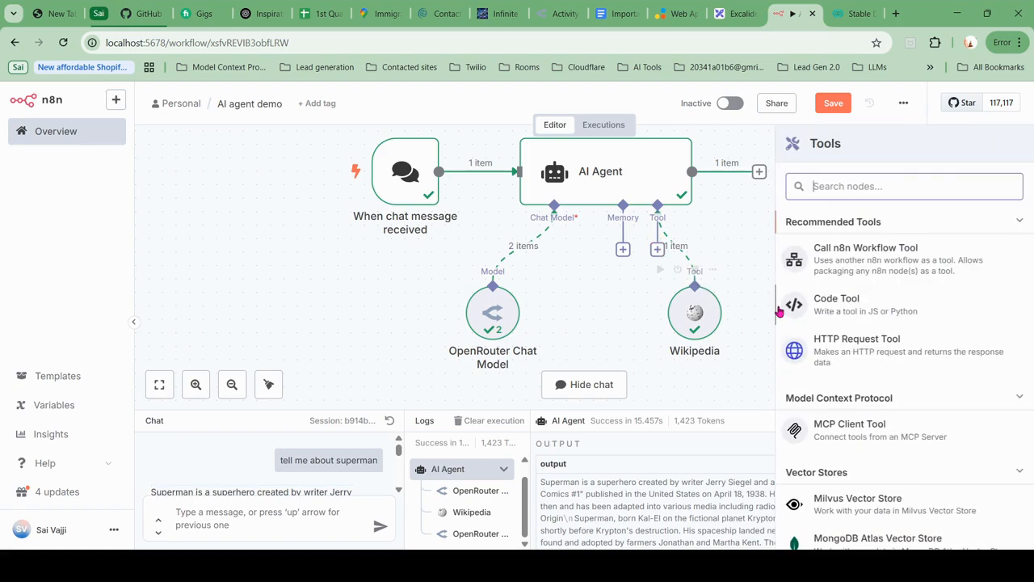
text(calcu)
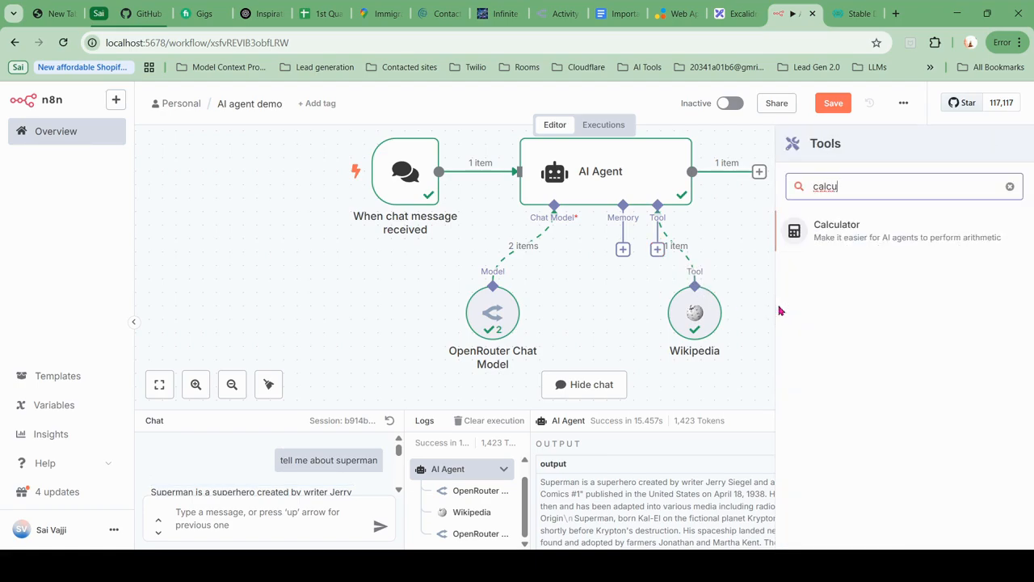
key(Return)
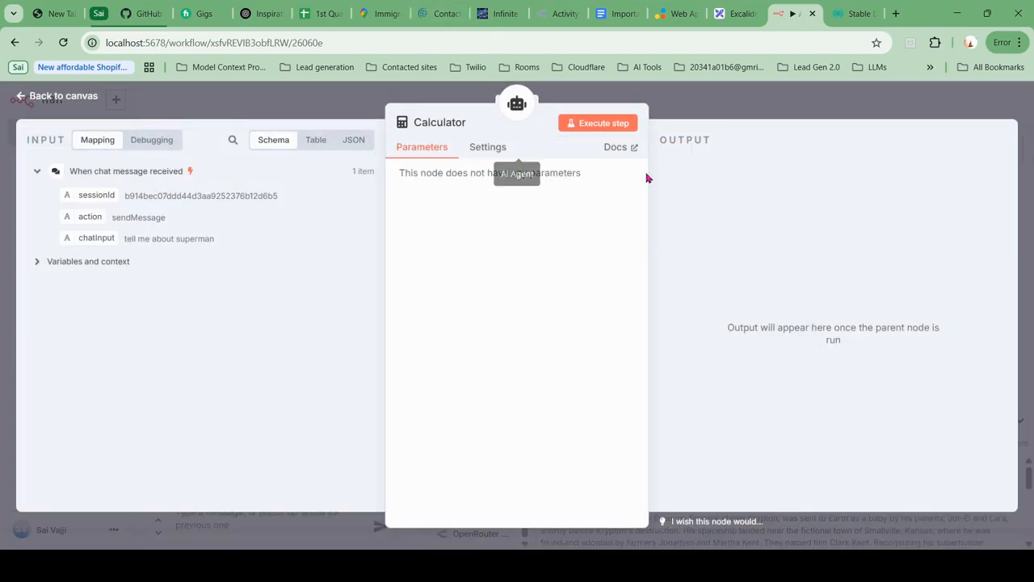
click(699, 107)
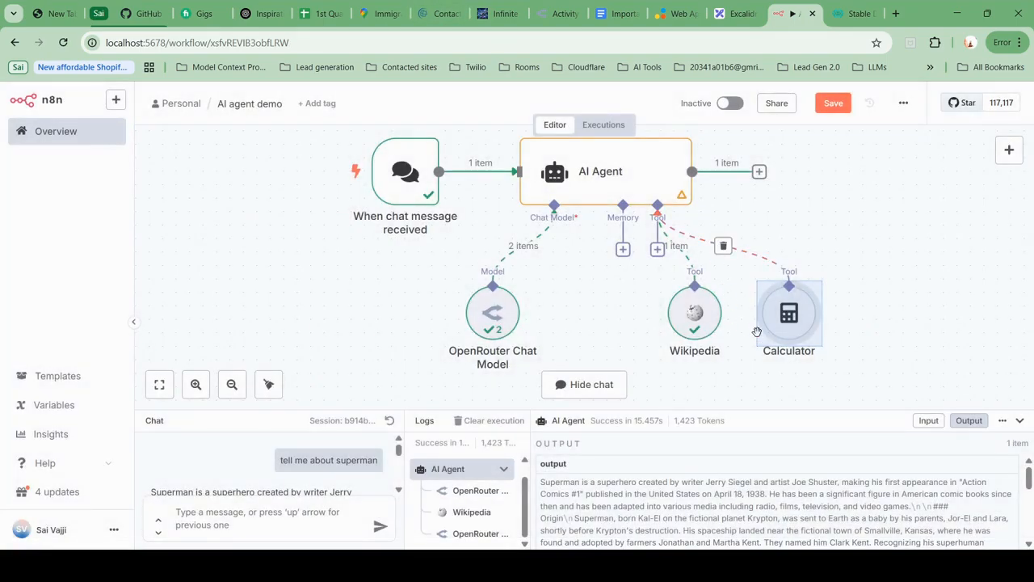
- Reset the chat session, send the message "tell me about spiderman" and check the agent's reply
click(293, 516)
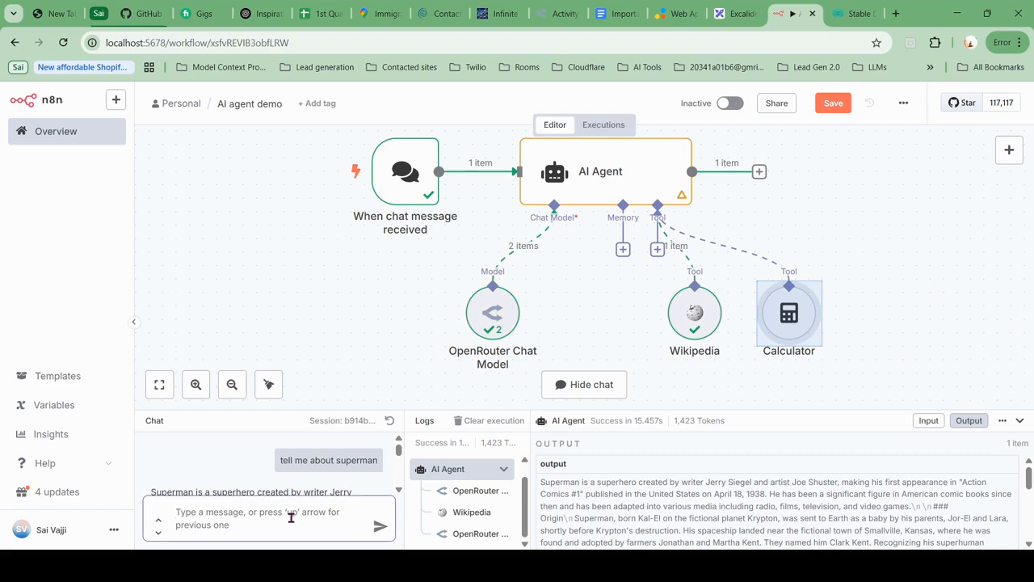
click(390, 424)
text(tell me a)
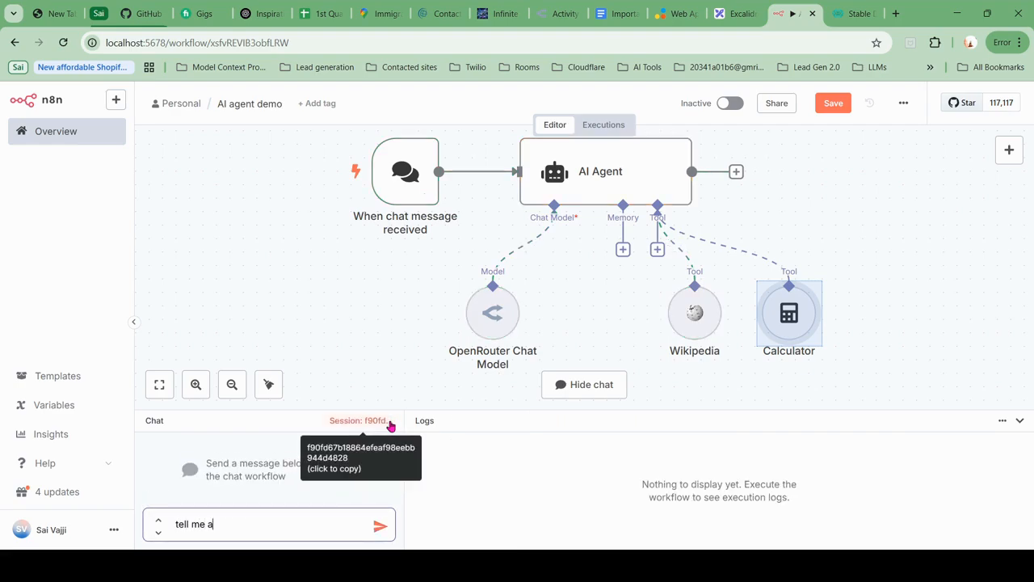
text(bout spiderman)
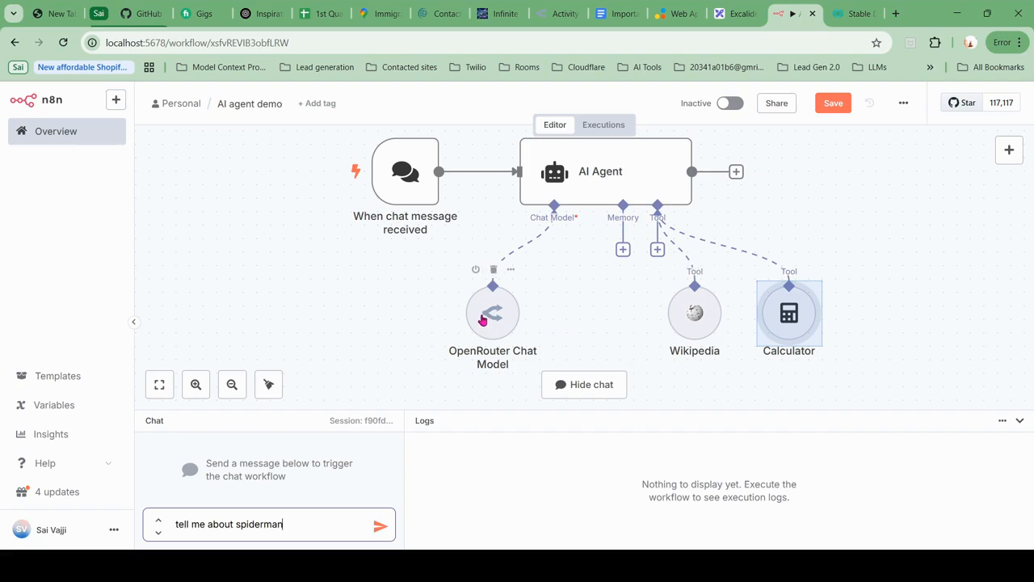
click(705, 333)
click(775, 339)
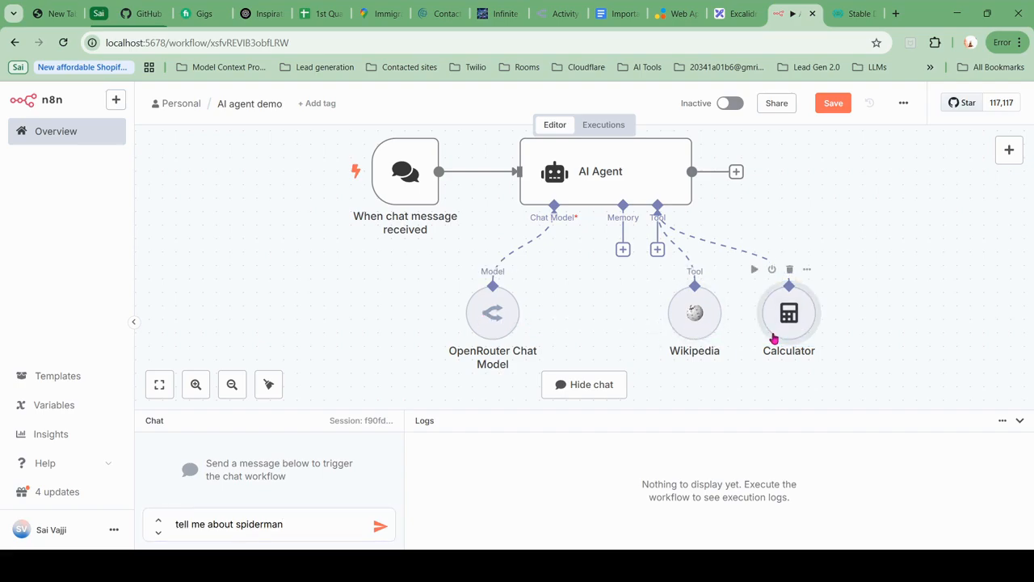
click(704, 335)
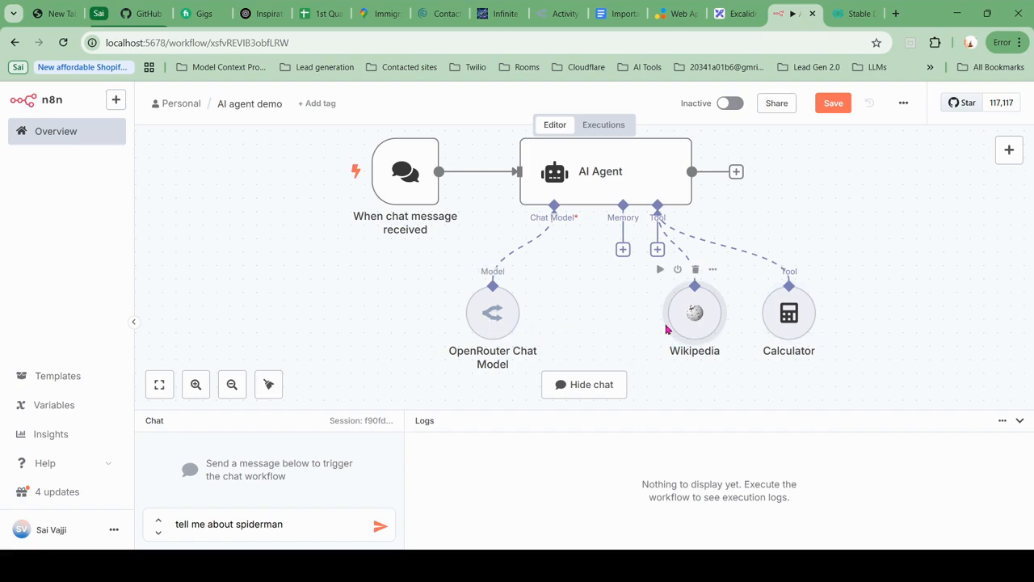
click(377, 524)
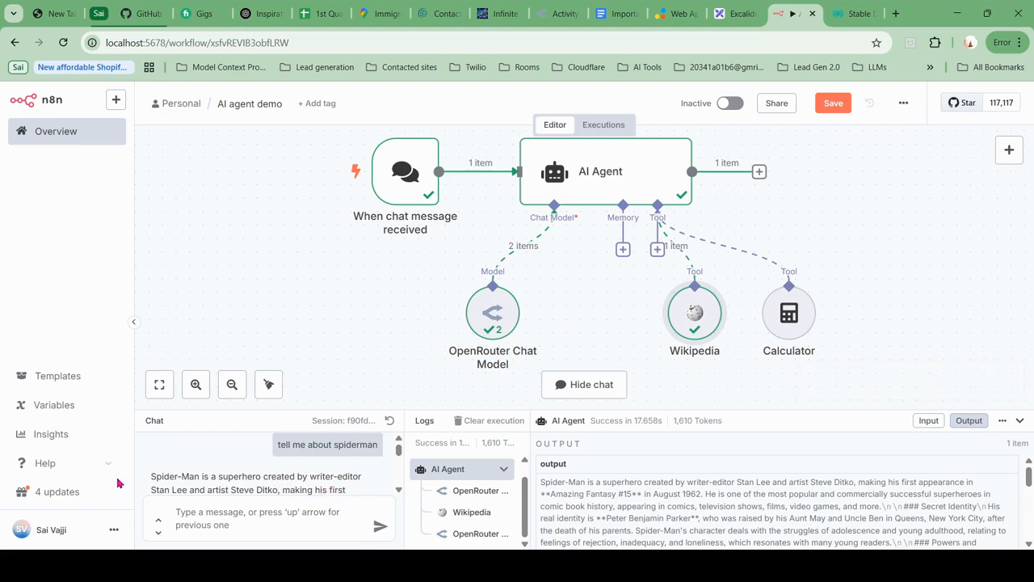
drag(146, 480, 358, 369)
click(359, 370)
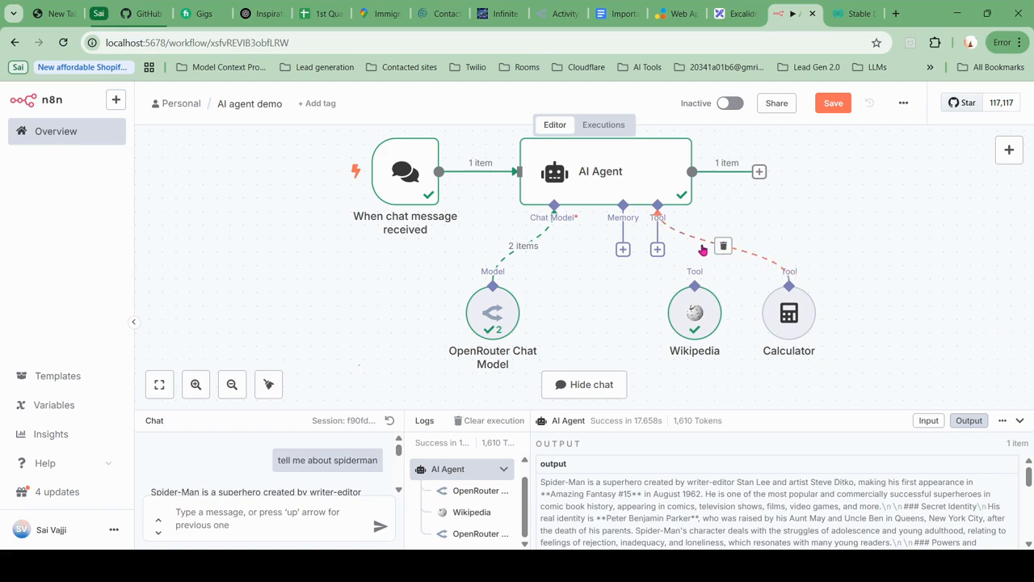
- Disconnect the Calculator and Wikipedia tools from the AI Agent and park both nodes, deactivated, well to the right of it
click(721, 246)
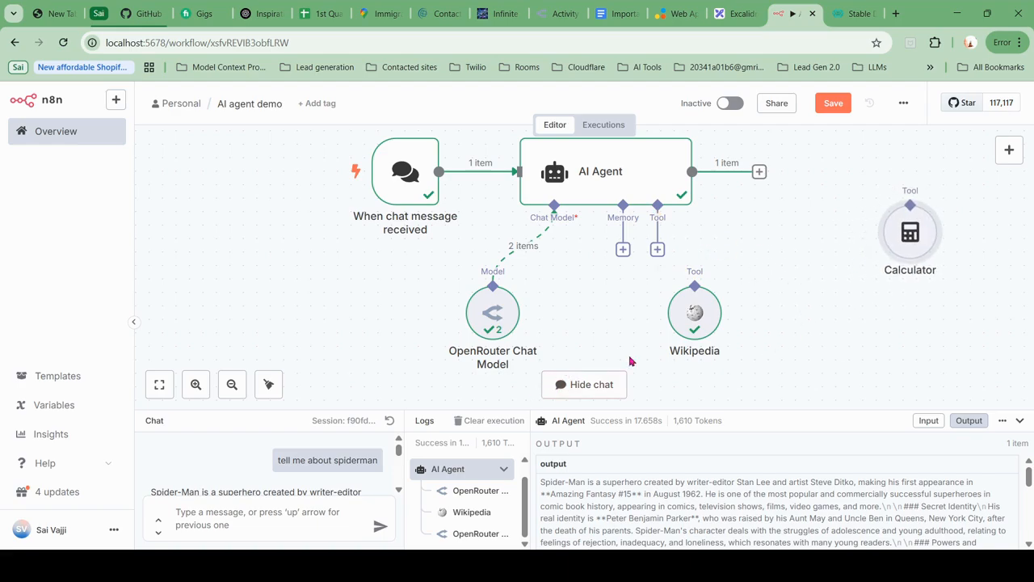
drag(685, 326, 945, 358)
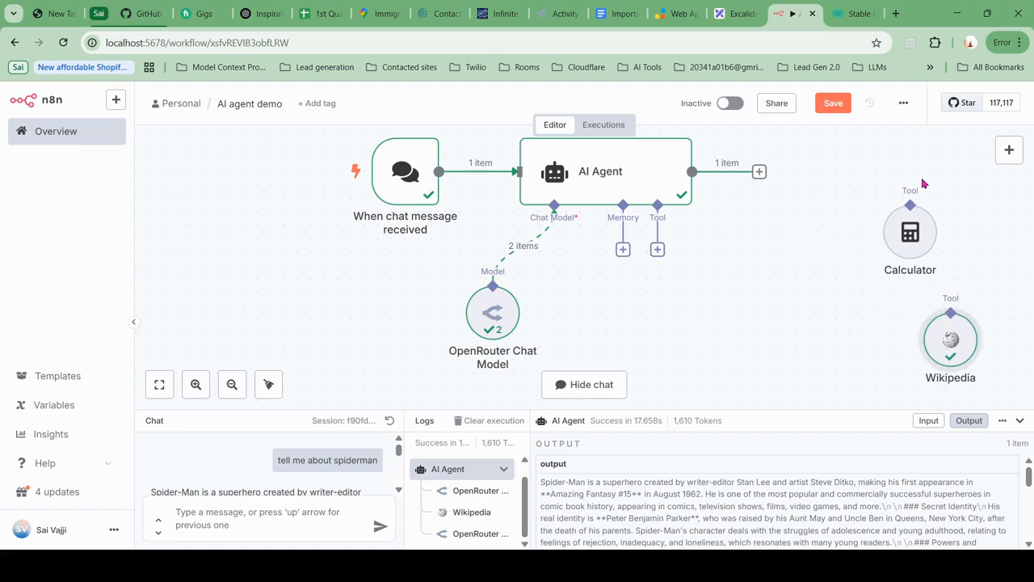
click(902, 197)
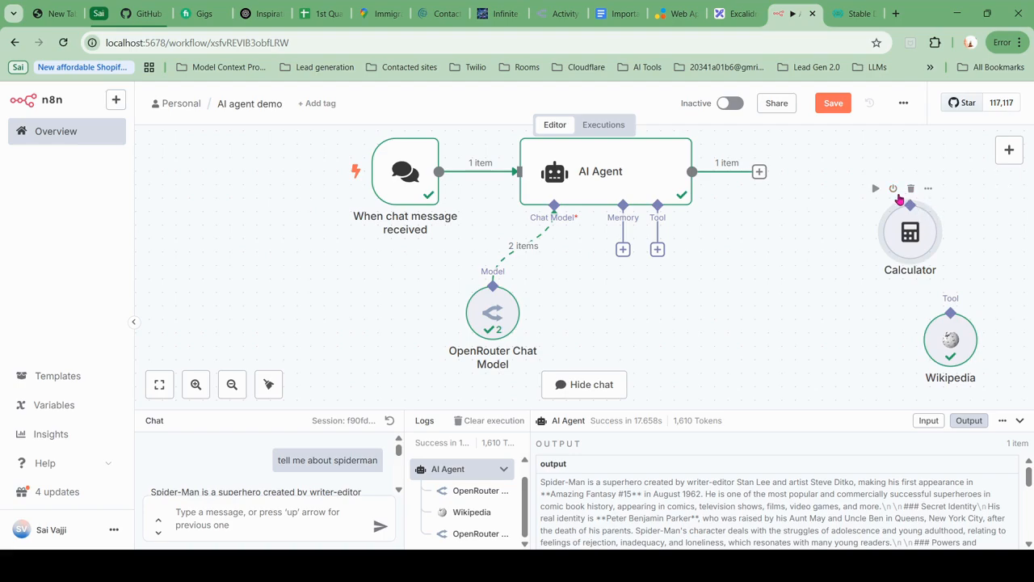
click(894, 189)
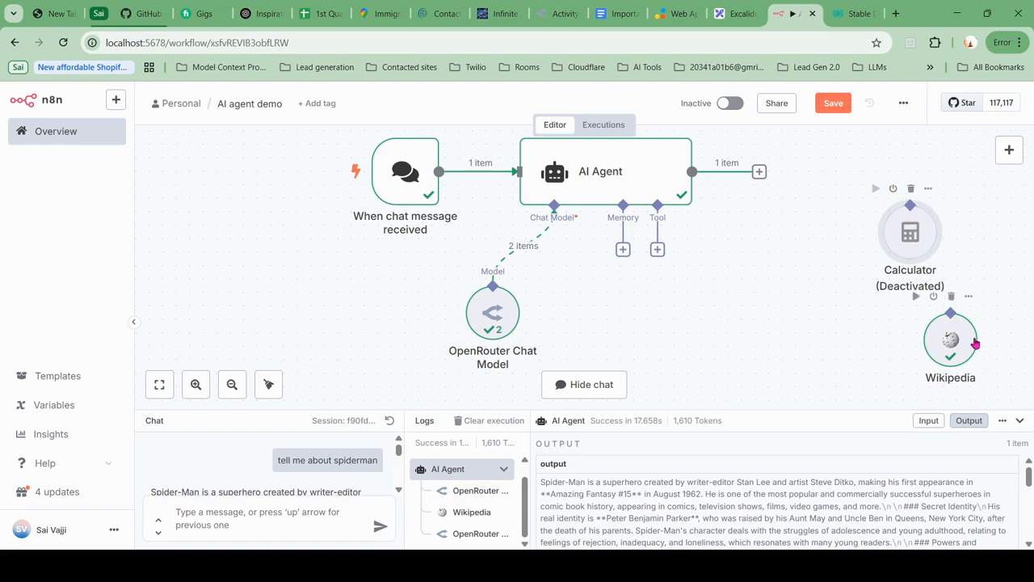
click(935, 299)
drag(952, 339, 925, 338)
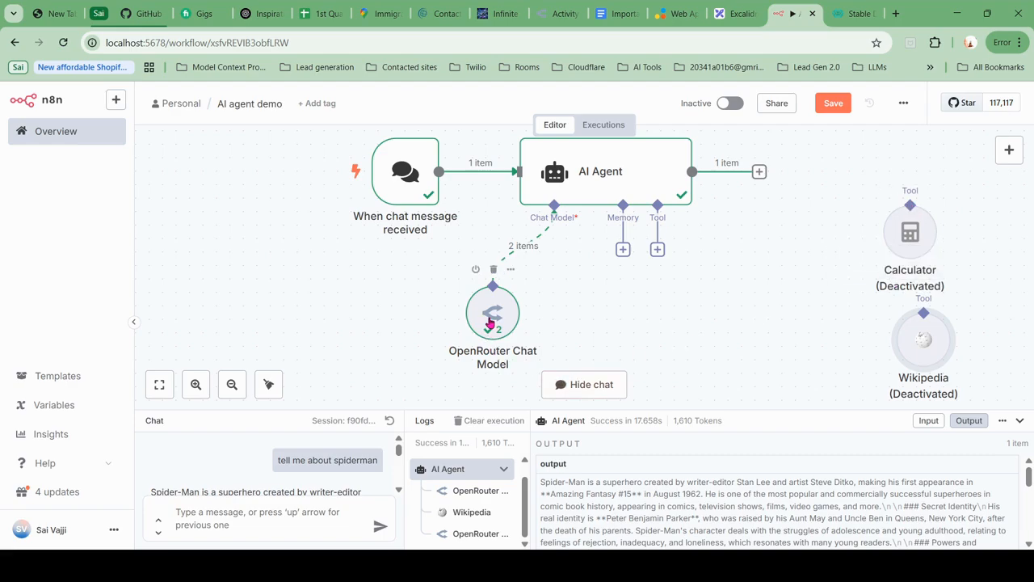
- Reset the chat session and send the agent a message stating the user's first name
click(390, 422)
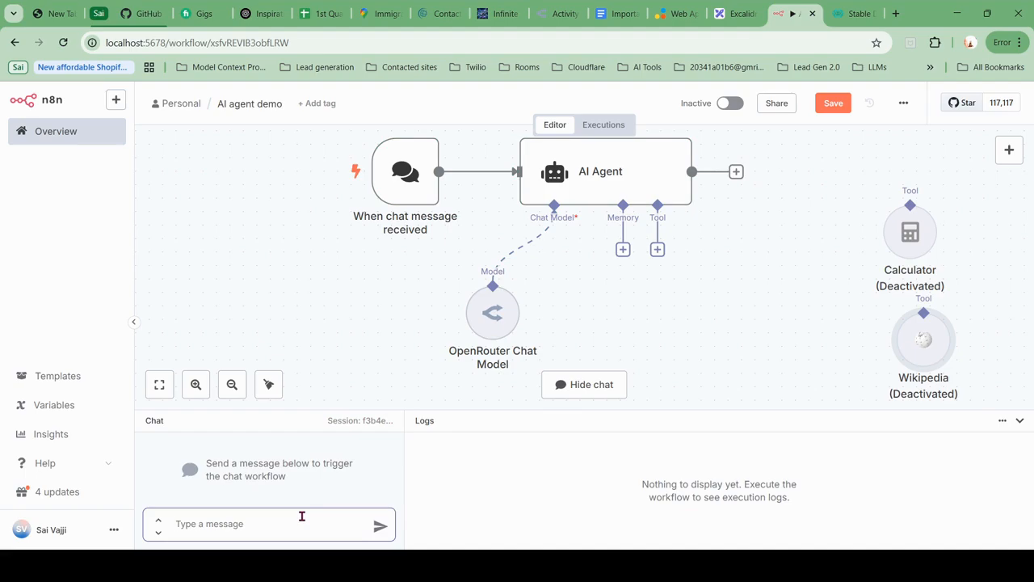
text(my nam)
text(e u)
text(s)
text( sai)
key(Return)
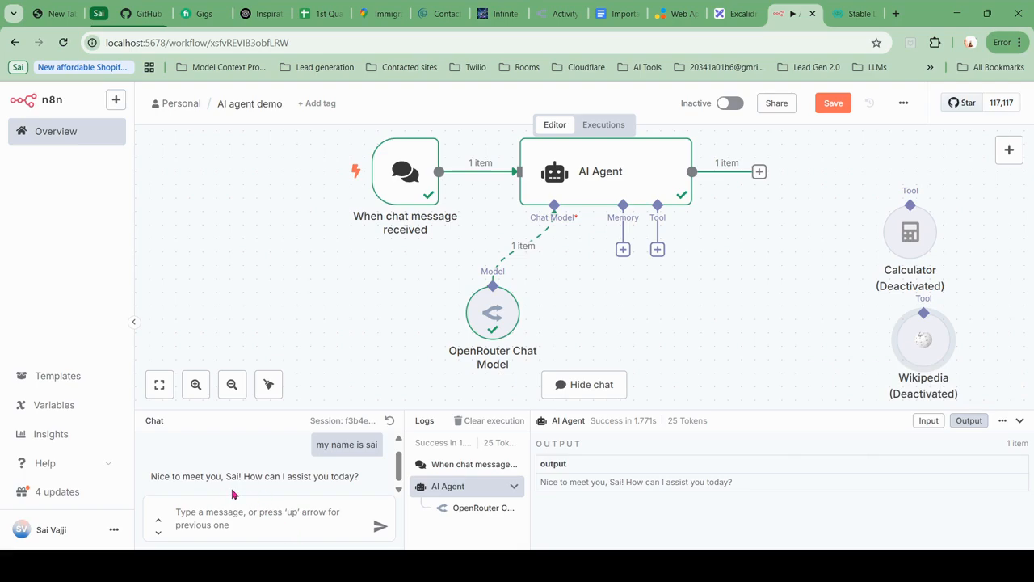
drag(237, 476, 358, 494)
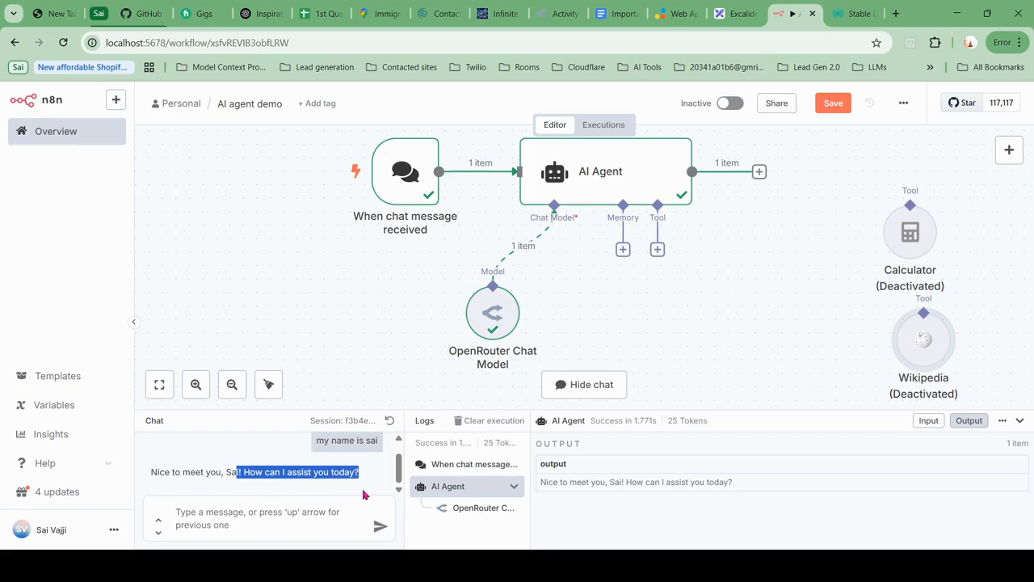
click(364, 491)
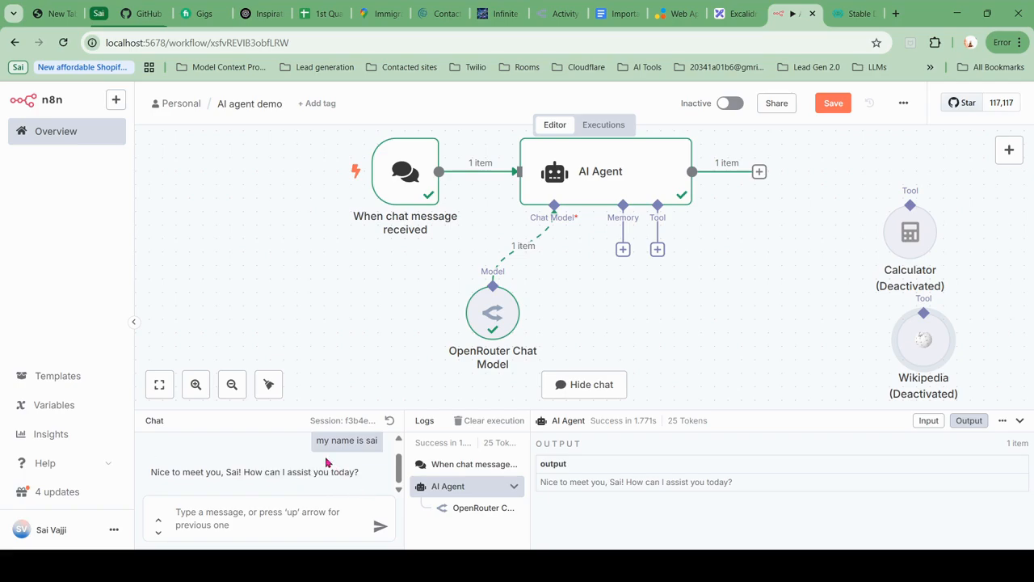
- Ask the agent "what is my name" in the same chat session and read its reply
click(307, 524)
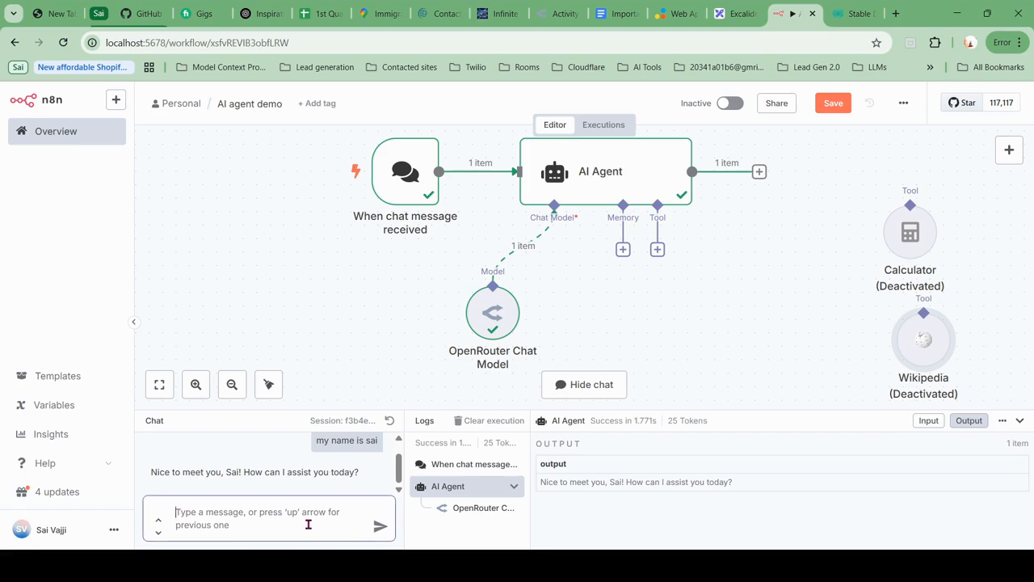
text(what i)
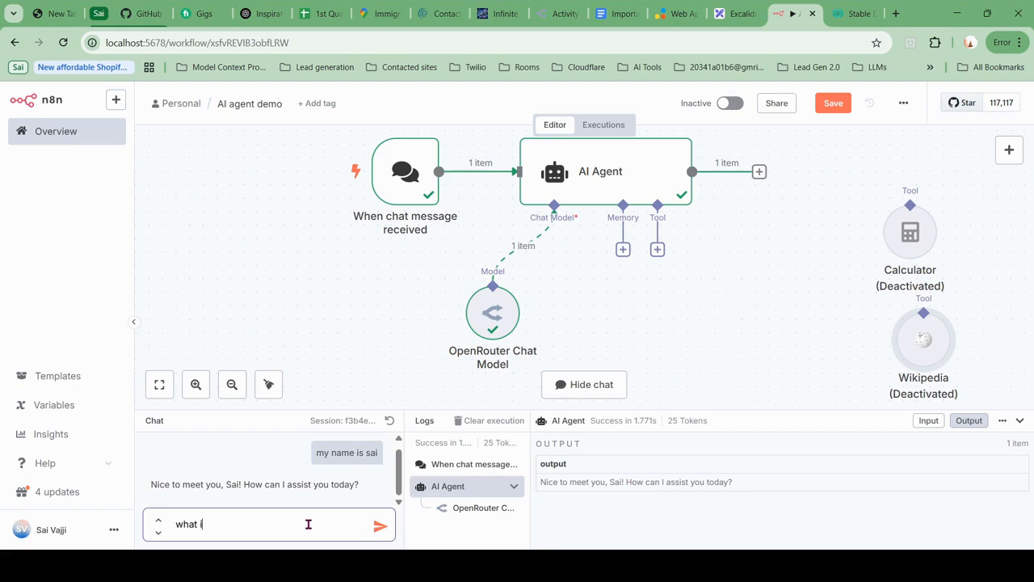
text(s my name)
key(Return)
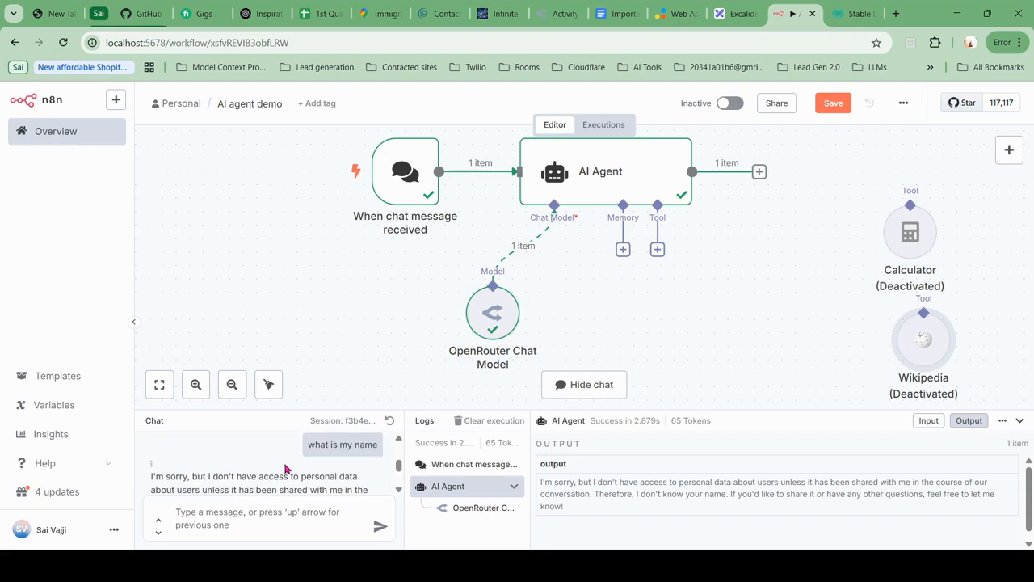
scroll(368, 458, up, 2)
scroll(368, 461, down, 4)
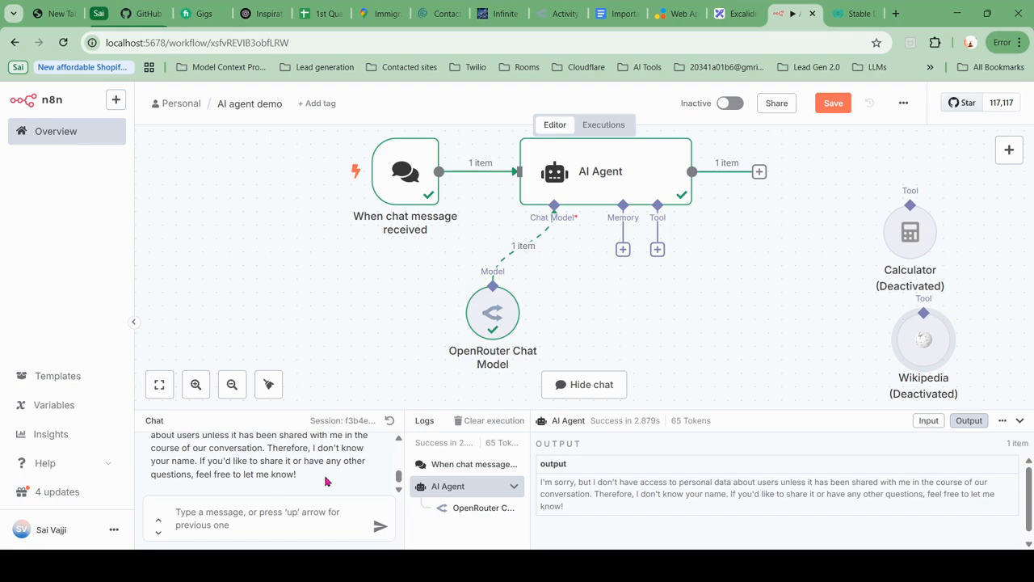
- Attach a Simple Memory node to the AI Agent's Memory input
click(622, 249)
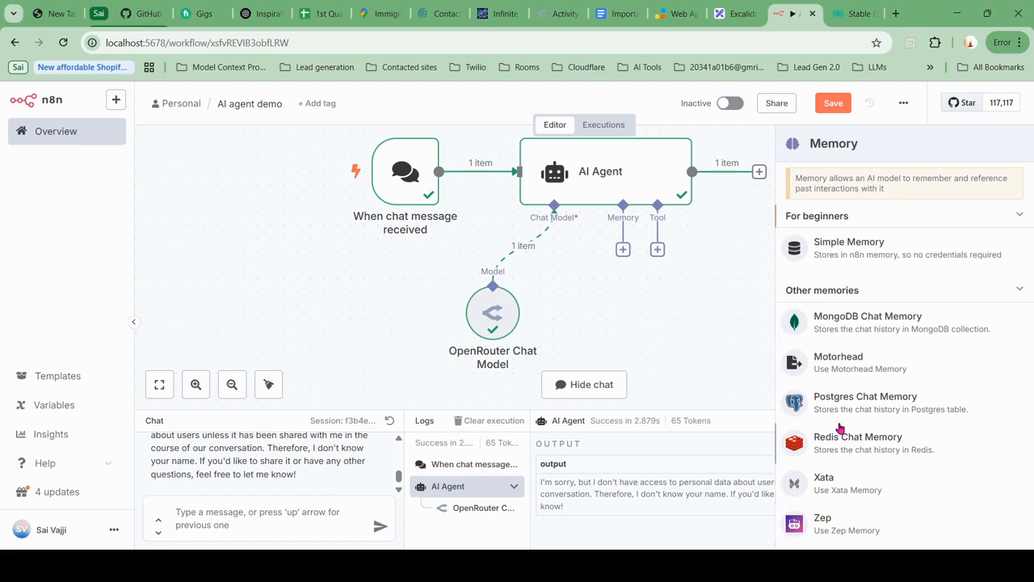
click(887, 255)
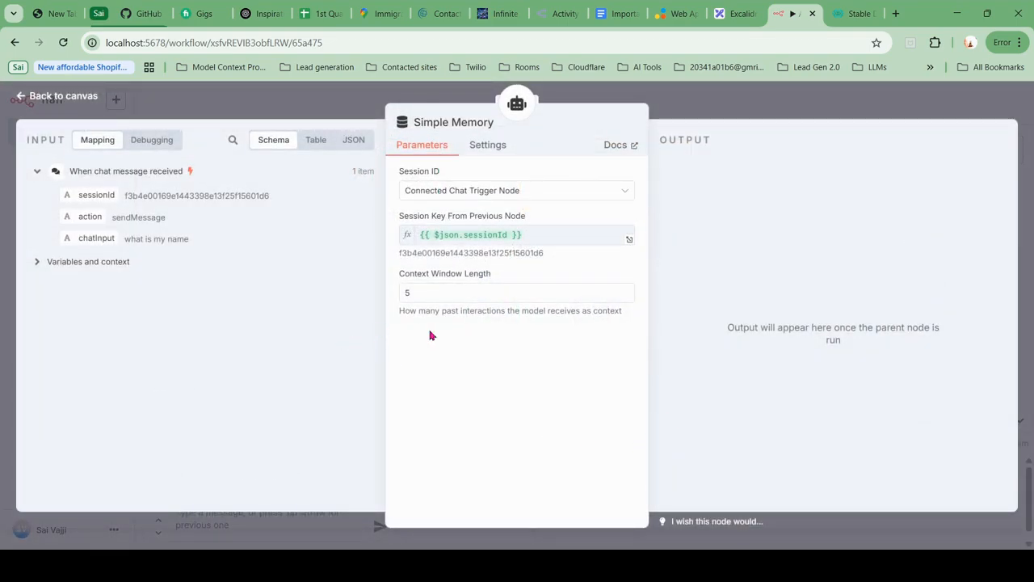
- Close the Simple Memory settings, reset the chat session and send a message stating the user's first name
click(663, 112)
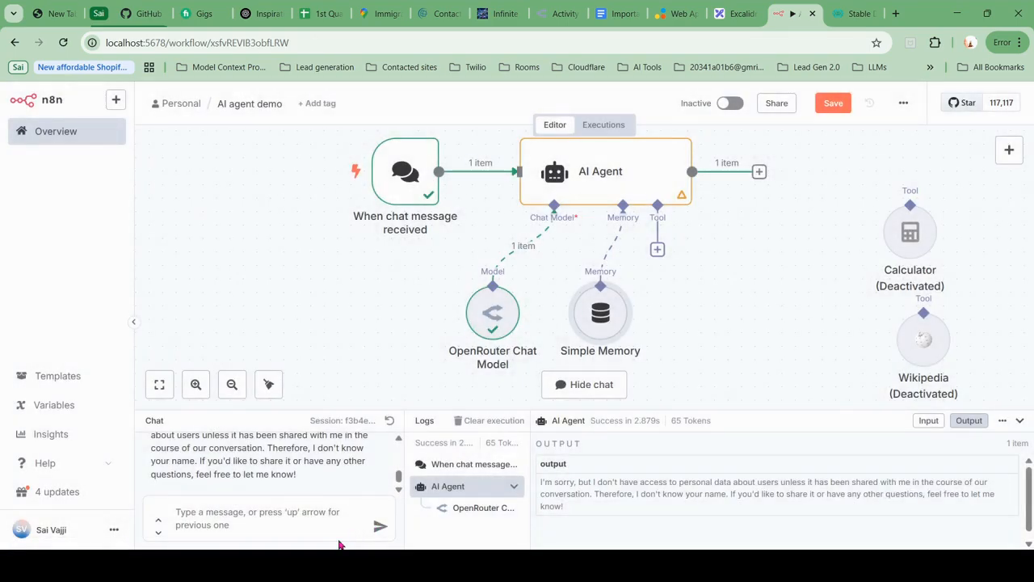
click(390, 425)
click(310, 510)
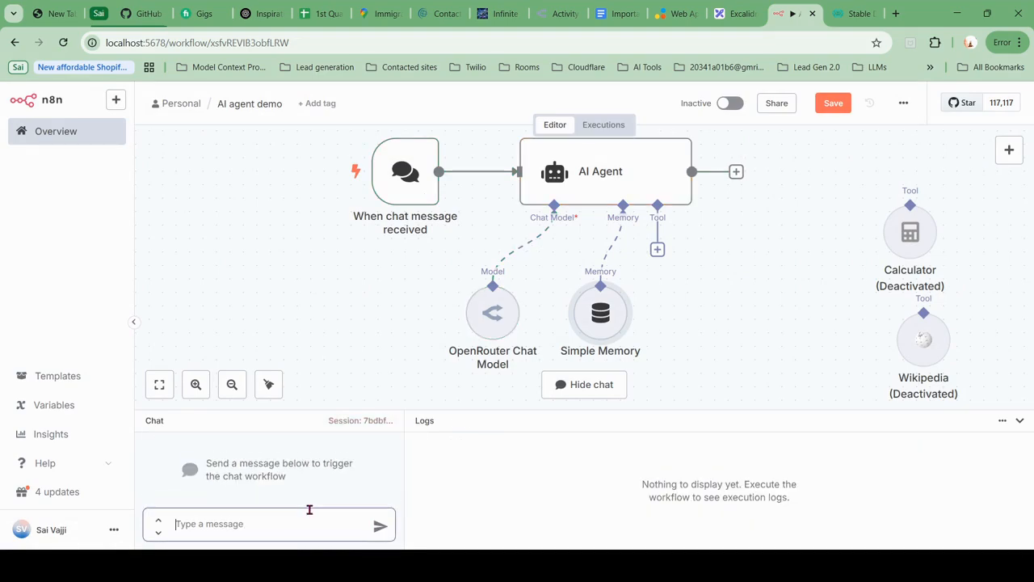
text(my name is sai)
key(Return)
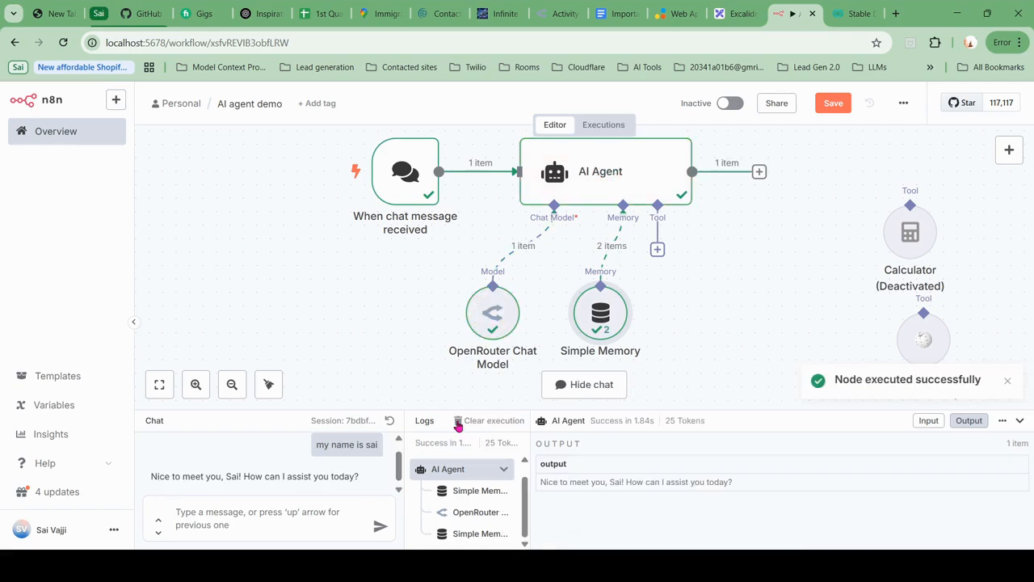
- Ask the agent "what is my name?" in the same chat session with Simple Memory attached
click(269, 523)
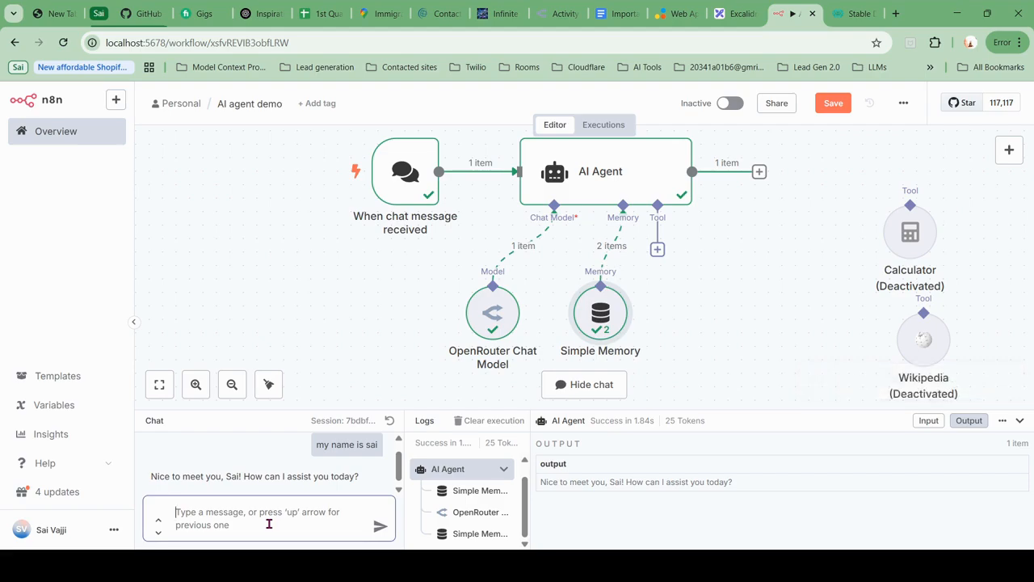
text(what i)
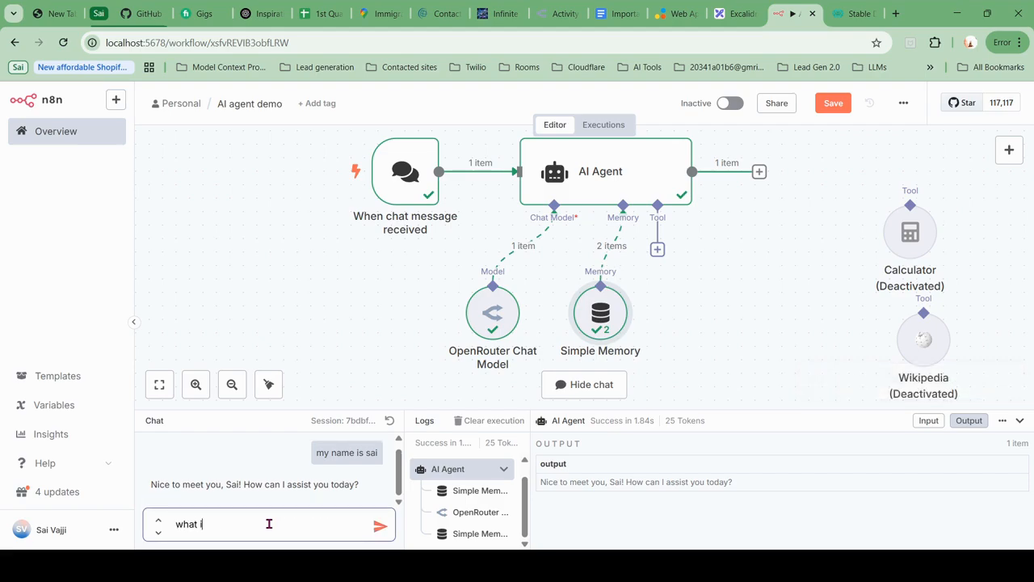
text(s my name?)
key(Return)
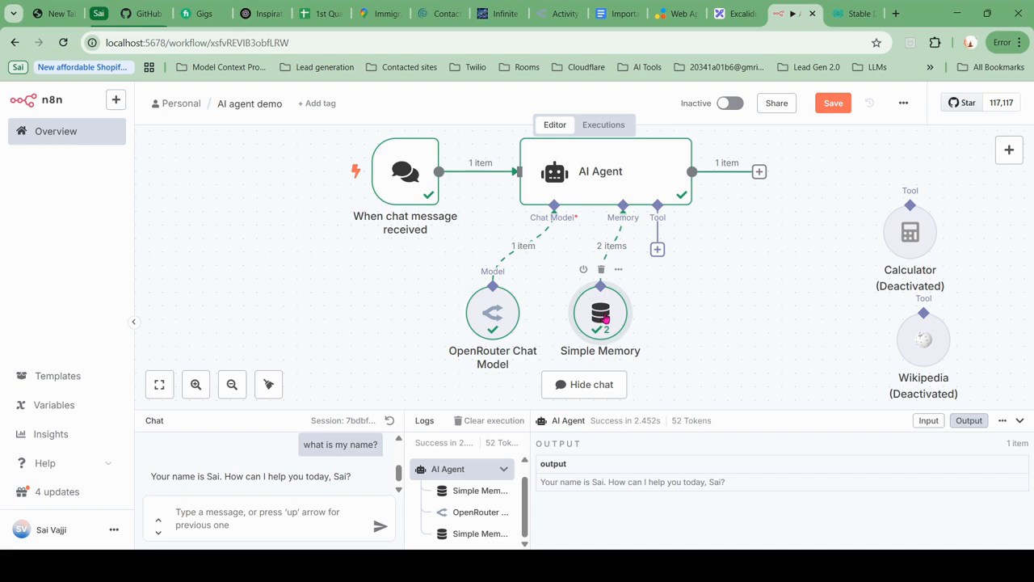
- Set the Simple Memory node's Context Window Length to 2 and return to the canvas
double_click(605, 319)
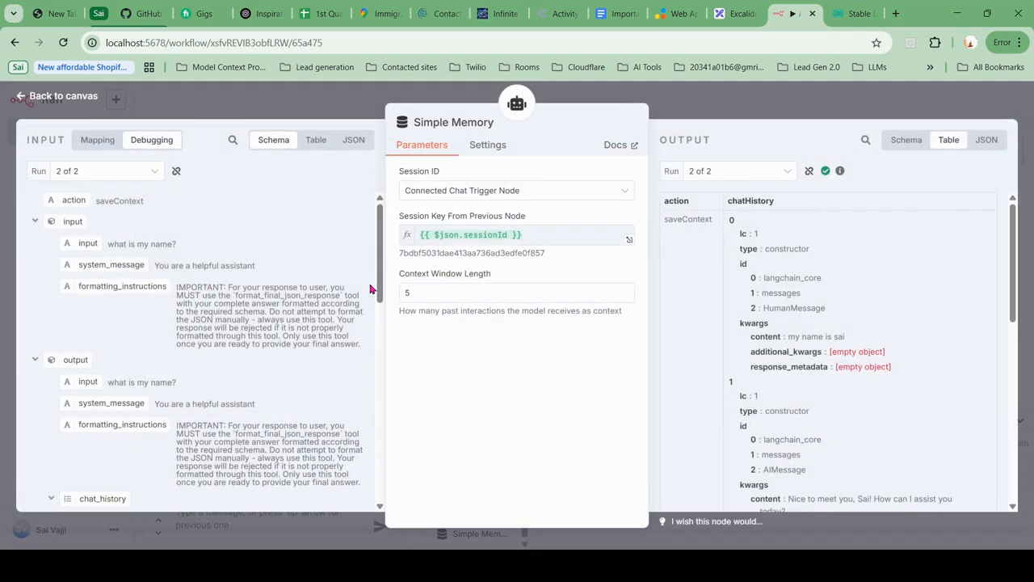
double_click(404, 293)
click(456, 292)
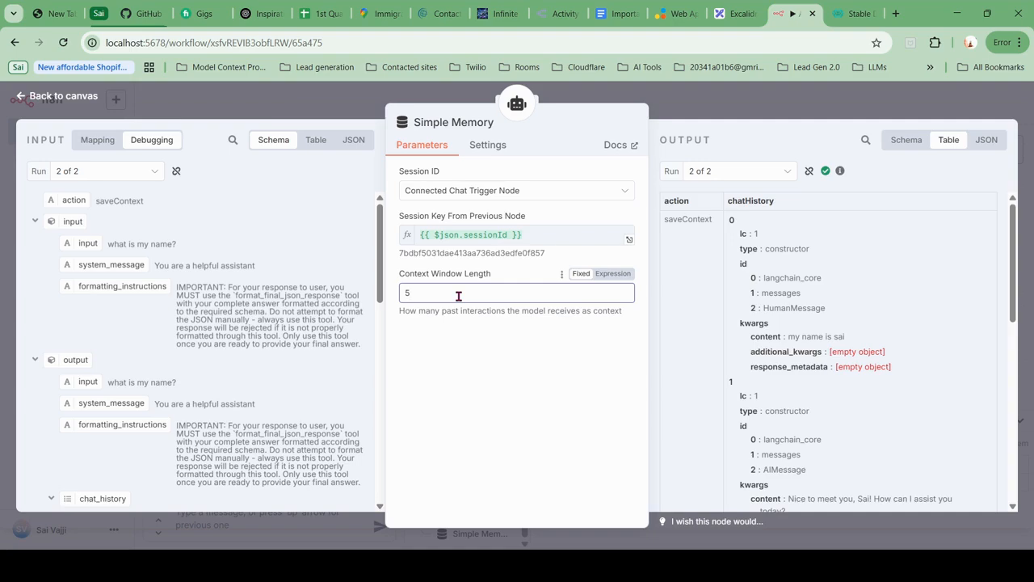
key(BackSpace)
click(655, 115)
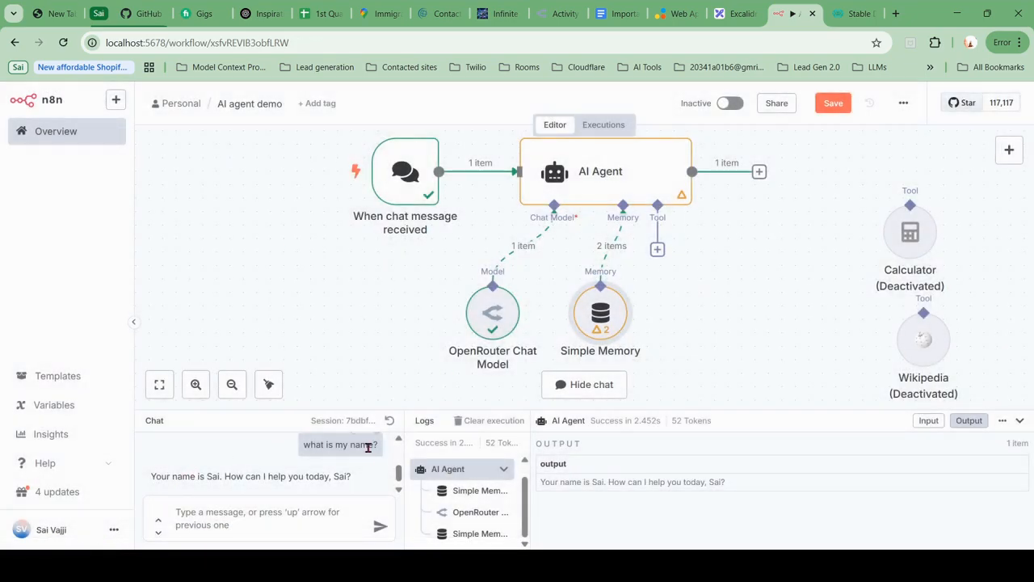
- Start a fresh chat session and tell the agent the user's first name again
click(390, 420)
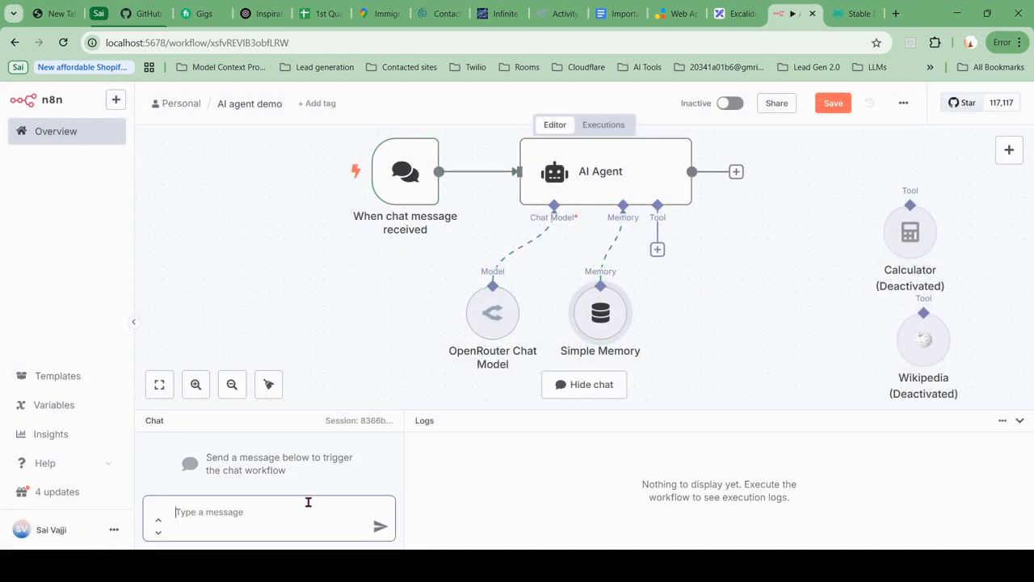
text(m)
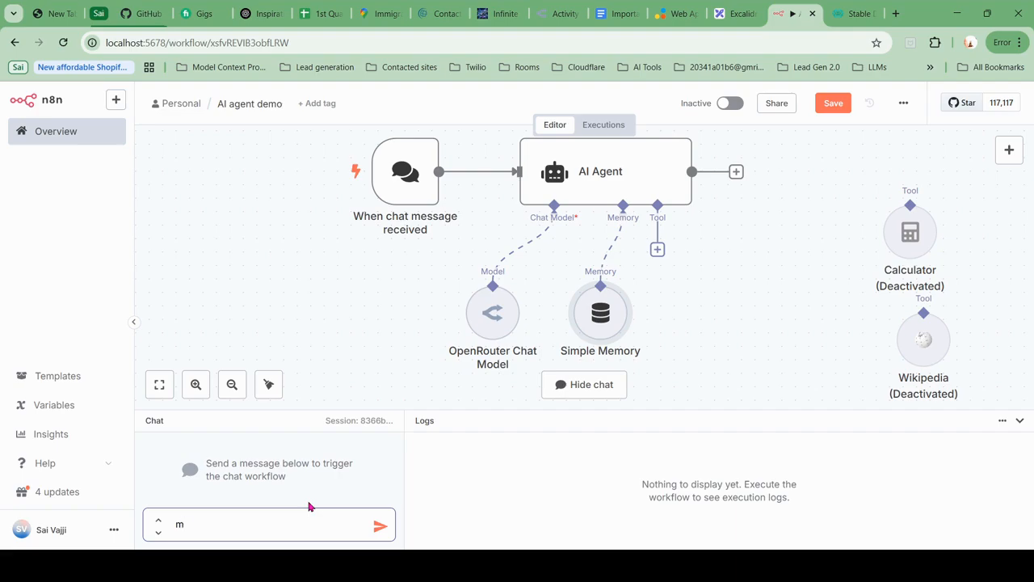
text(t name is sai)
key(Return)
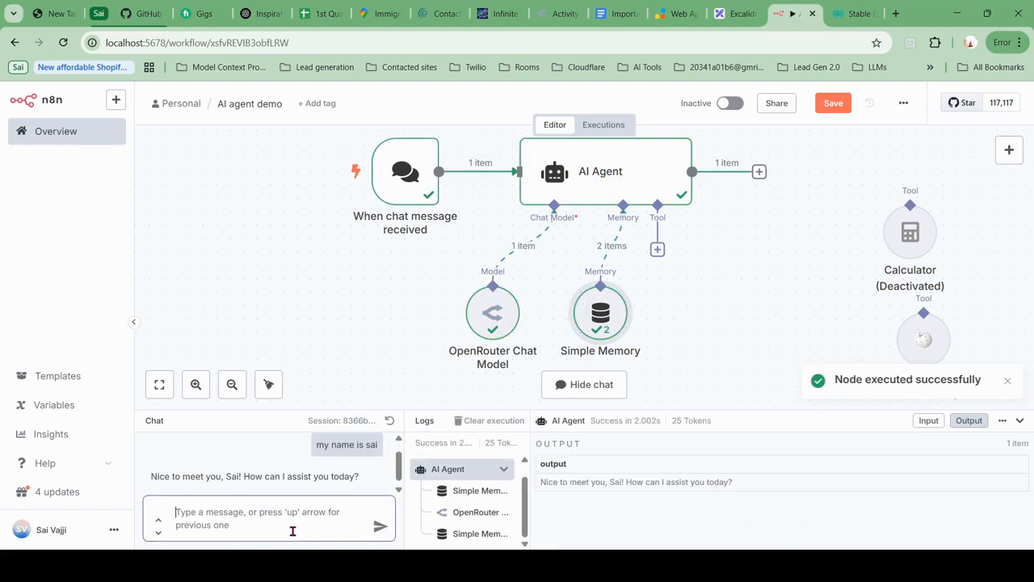
- Send the agent a second message stating the name of the user's friend
text(my fr)
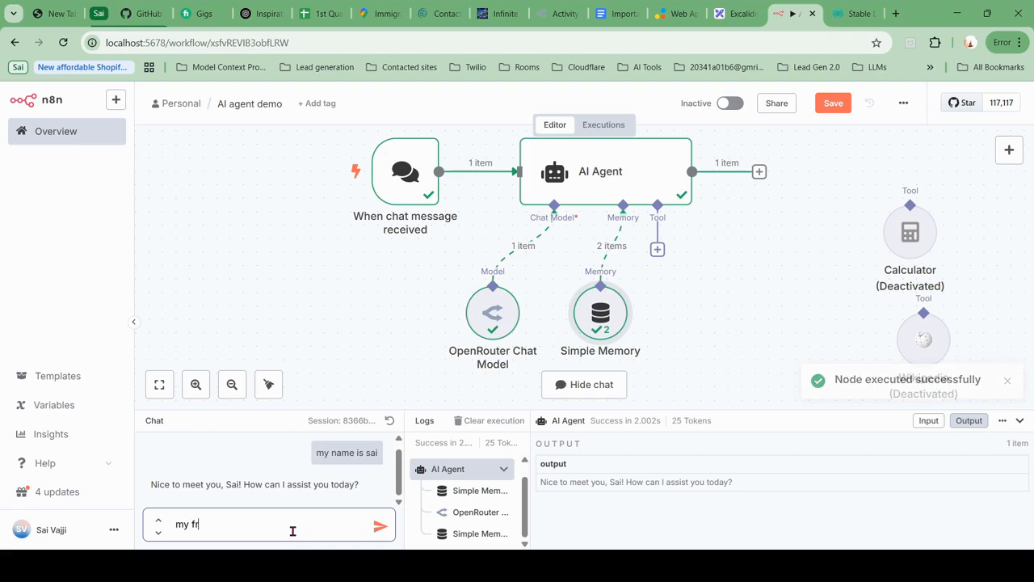
text(iend )
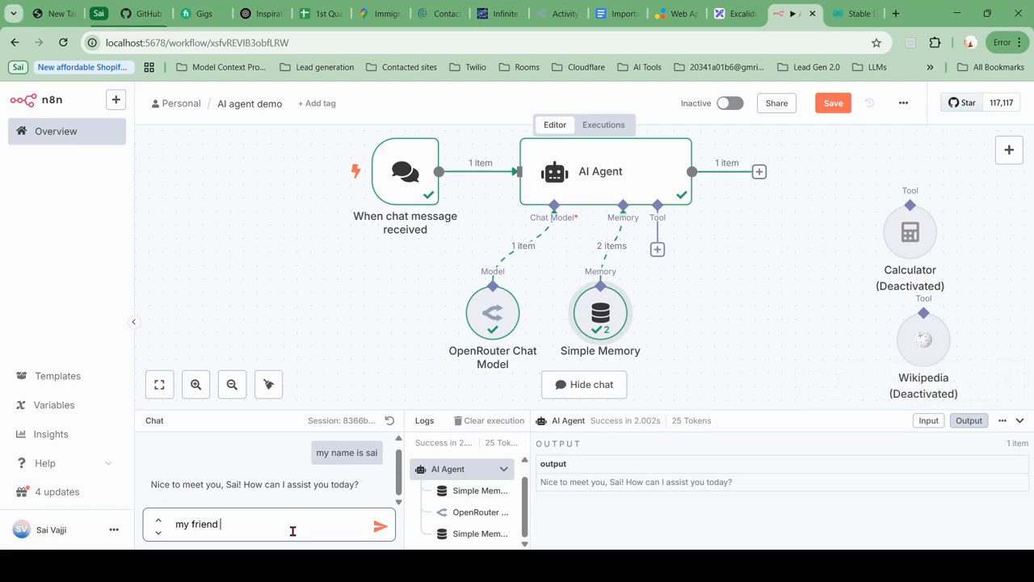
text(name is karthik)
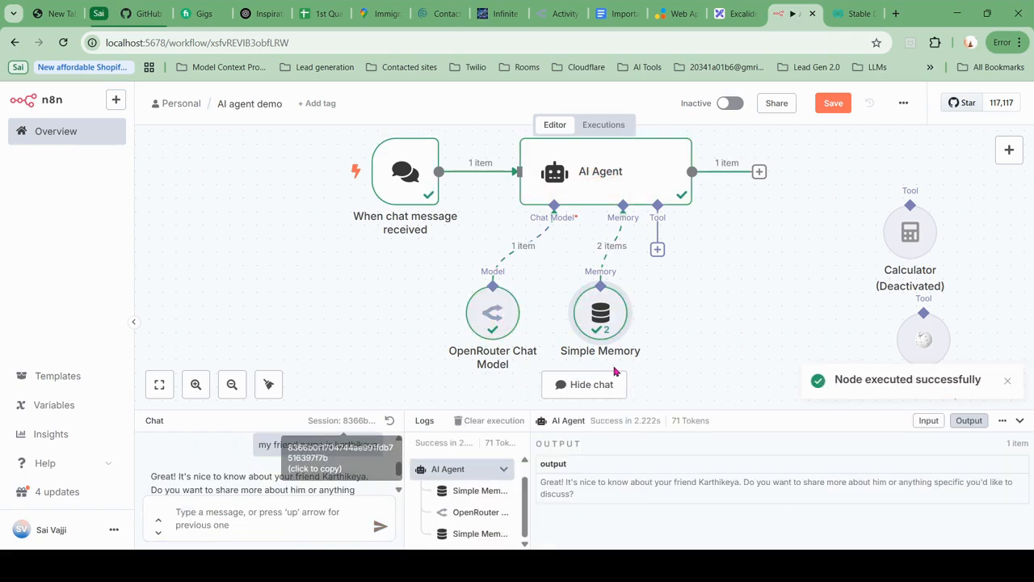
- Check the Simple Memory node's context window setting and review the two messages sent in the chat
double_click(601, 327)
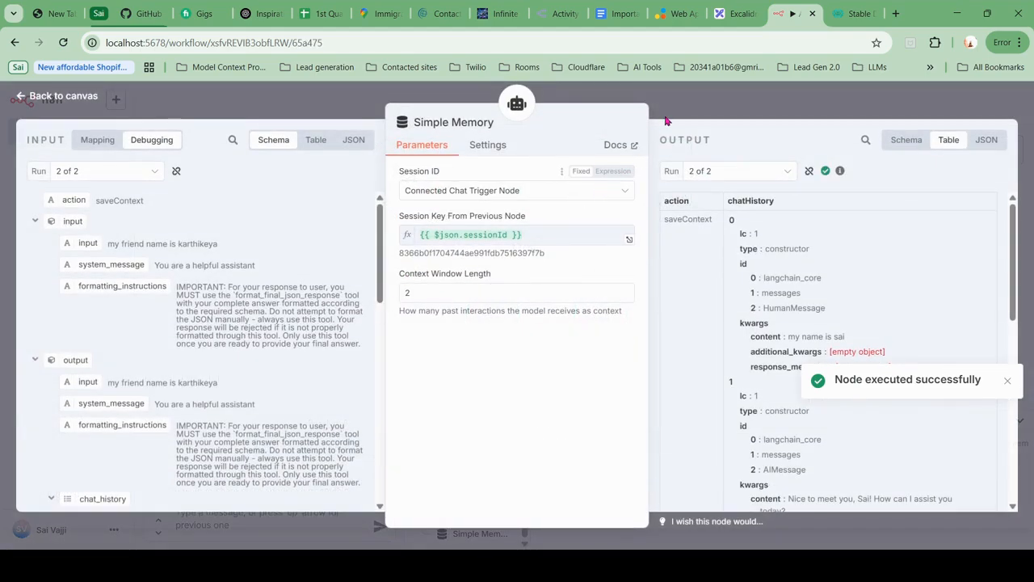
key(Escape)
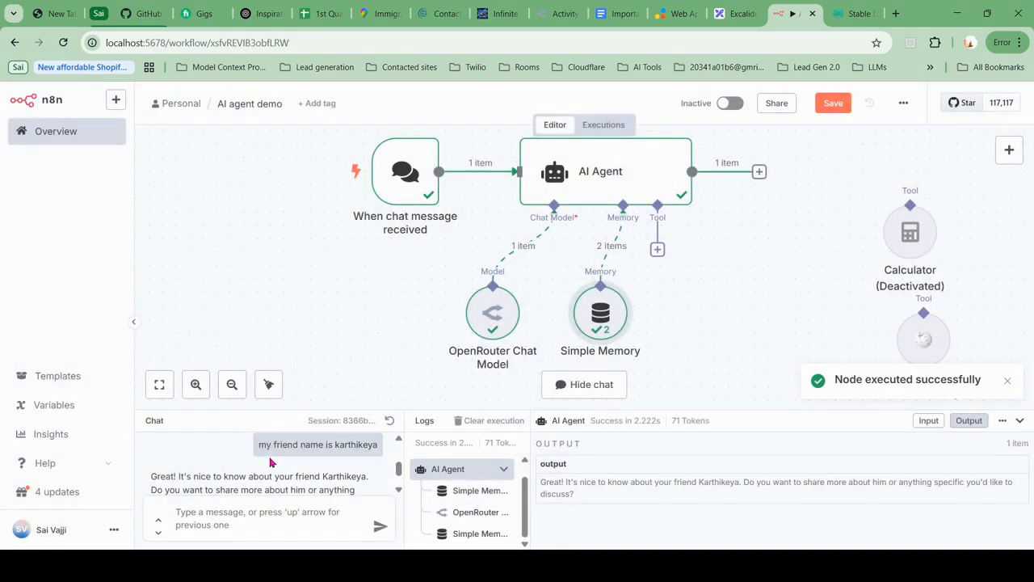
scroll(273, 464, up, 3)
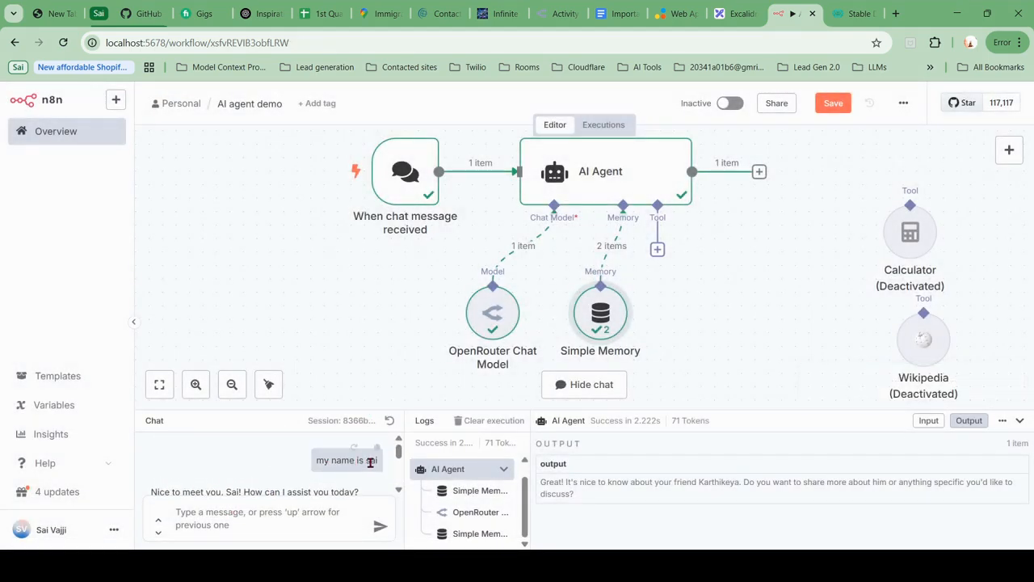
scroll(351, 472, down, 2)
scroll(351, 472, down, 1)
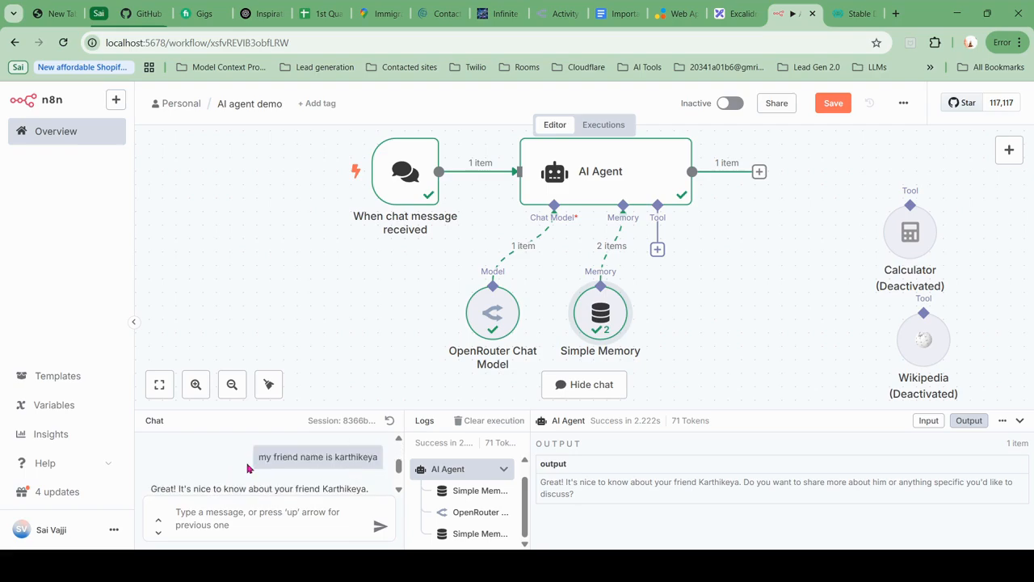
scroll(330, 473, down, 2)
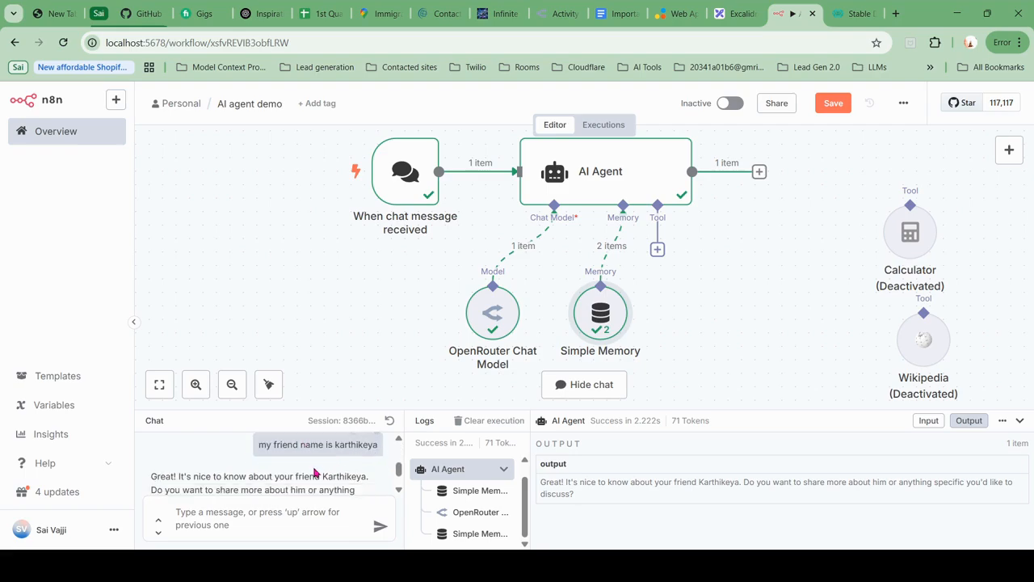
scroll(315, 473, up, 3)
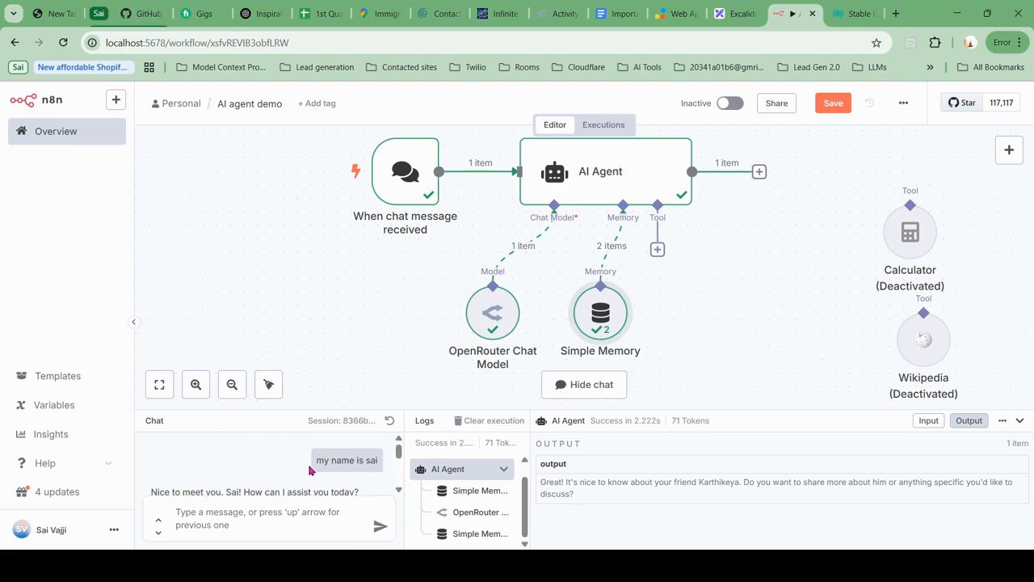
scroll(310, 470, down, 3)
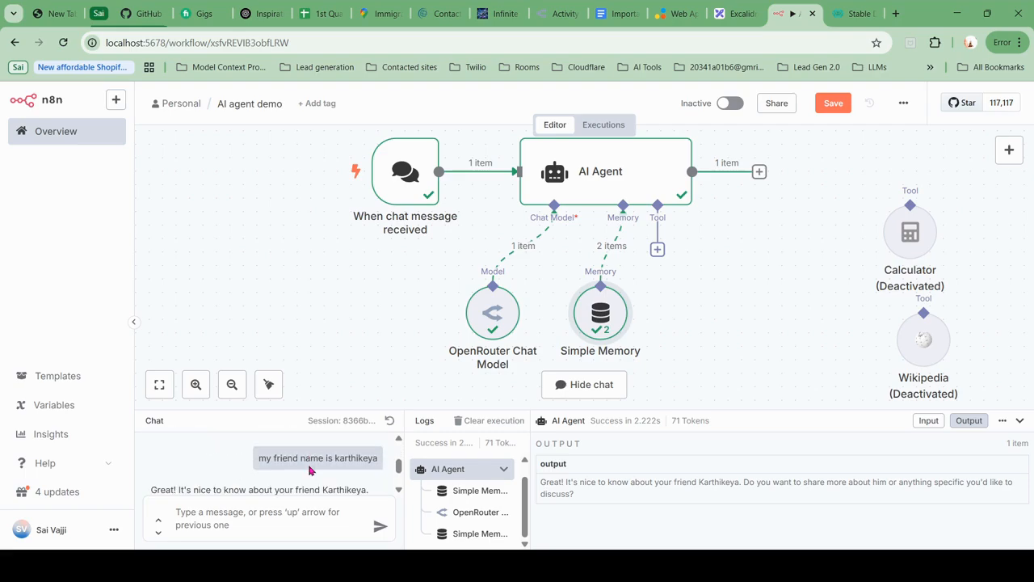
- Send the agent a third message, "my country is india"
click(279, 506)
text(m)
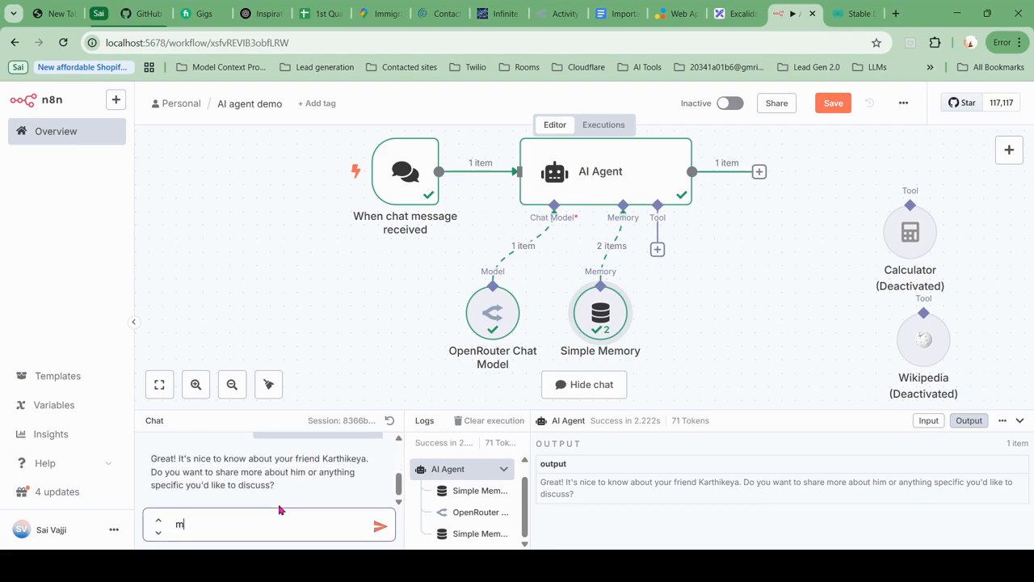
text(y country is india)
key(Return)
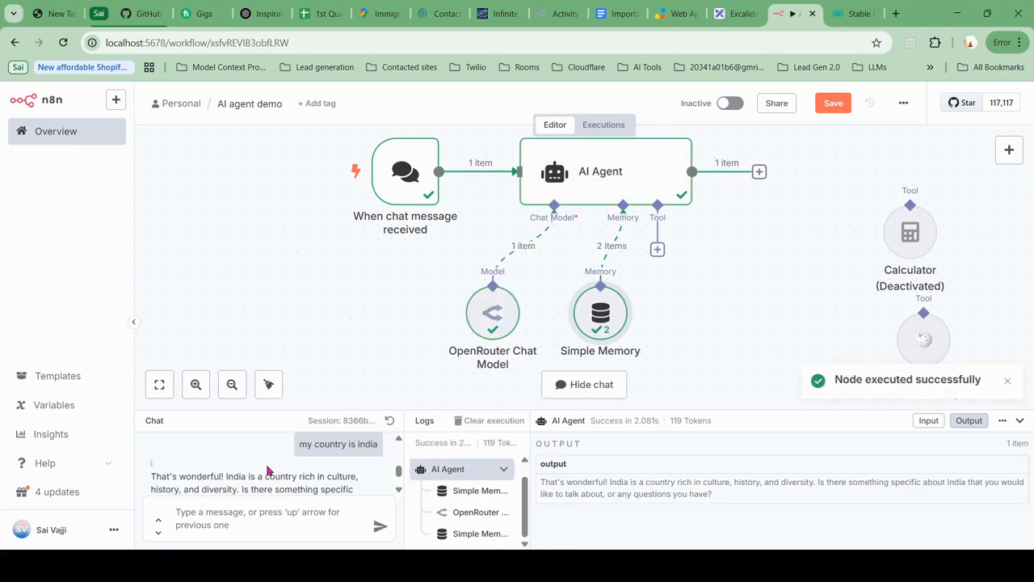
- Compare the three chat messages with the Simple Memory node's Context Window Length
scroll(265, 478, up, 5)
scroll(265, 478, down, 6)
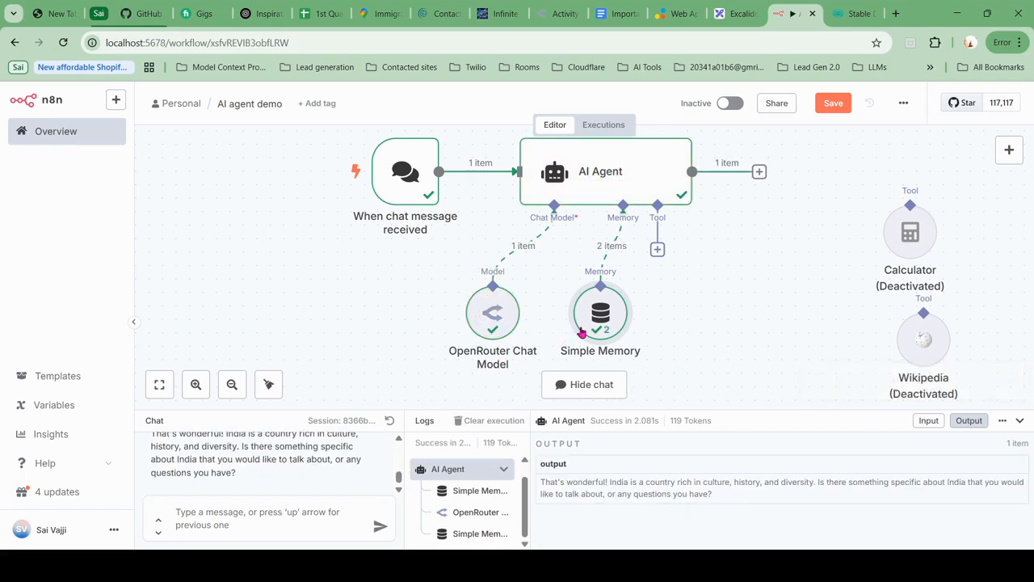
double_click(601, 313)
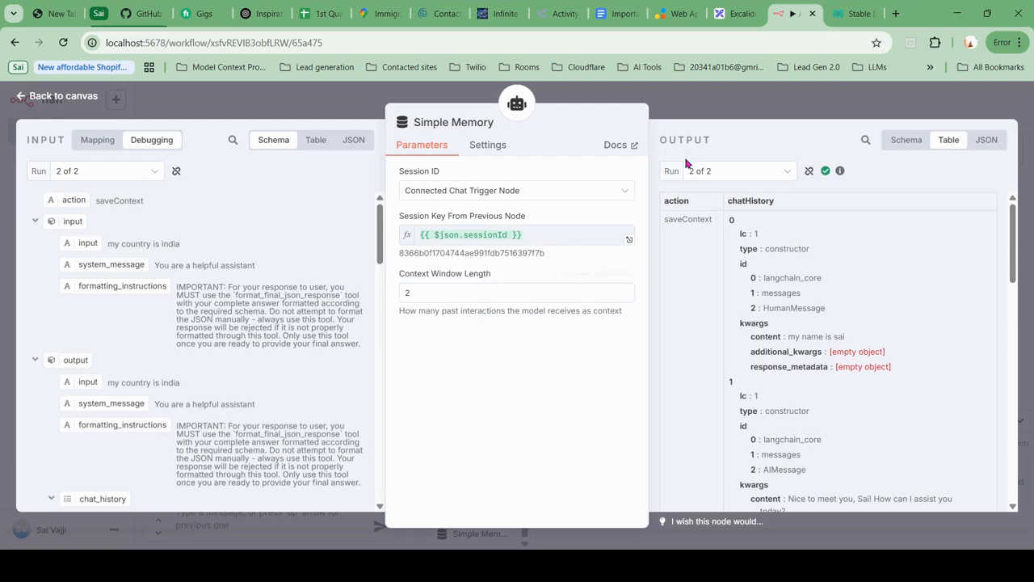
click(704, 119)
scroll(361, 475, up, 2)
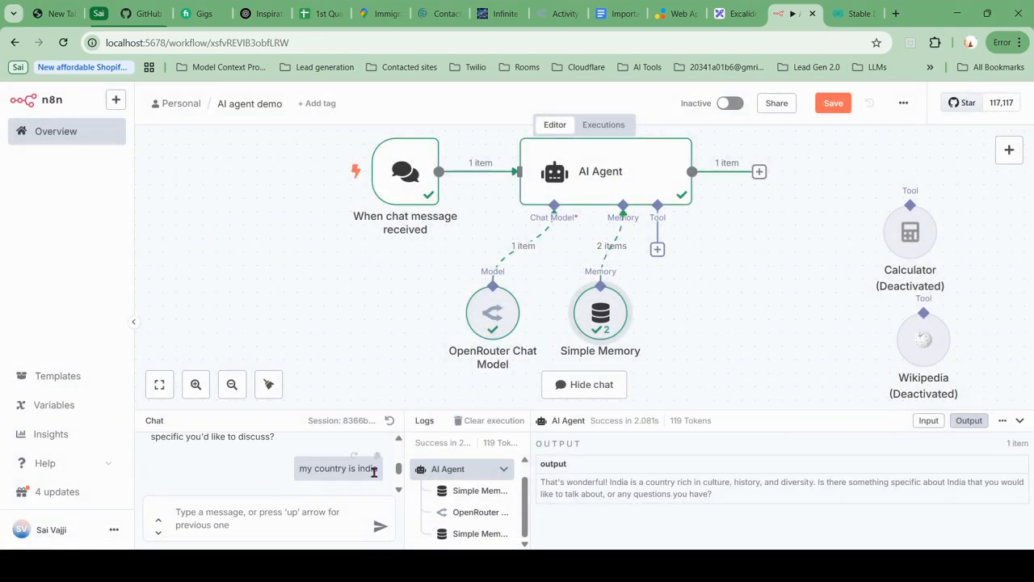
scroll(372, 477, down, 4)
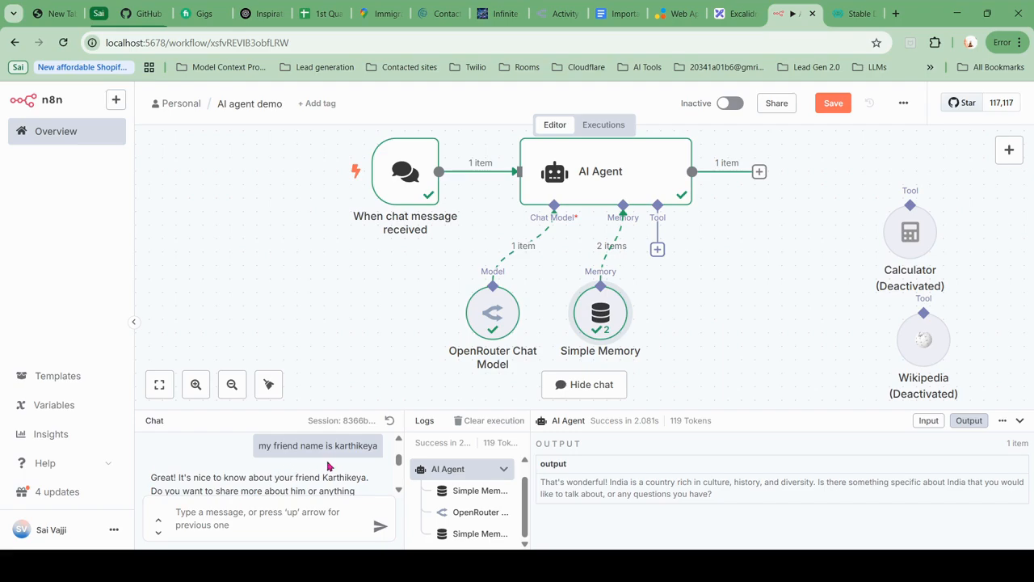
scroll(331, 459, up, 2)
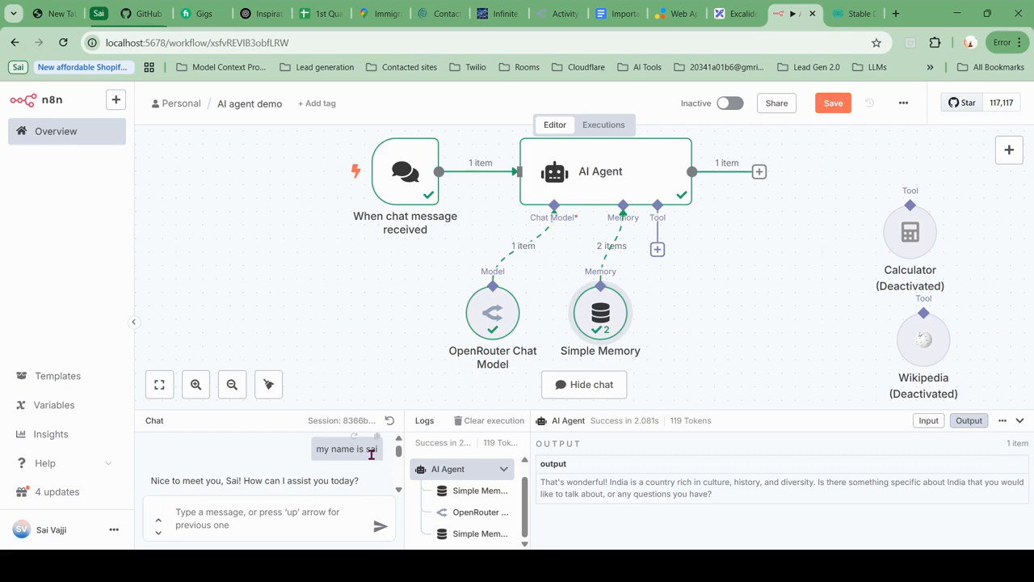
- Ask the agent "what is my name" after the three messages in the current session
click(272, 520)
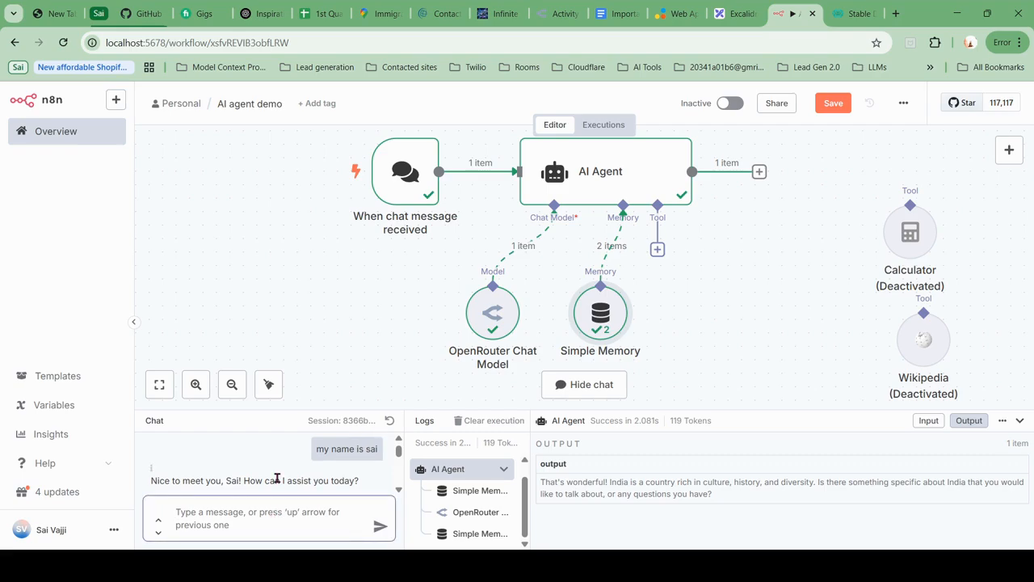
text(wh)
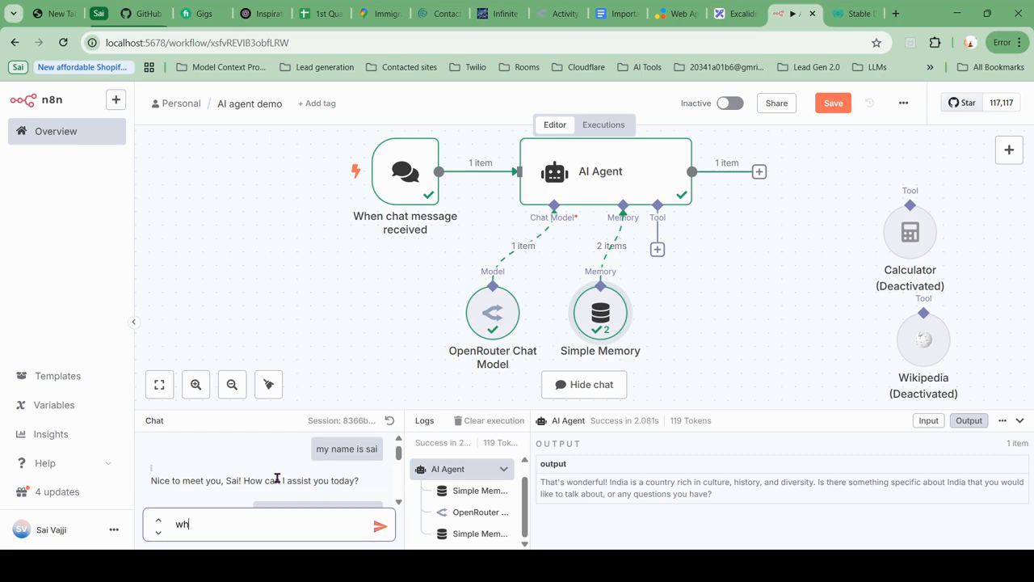
text(at is my name)
key(Return)
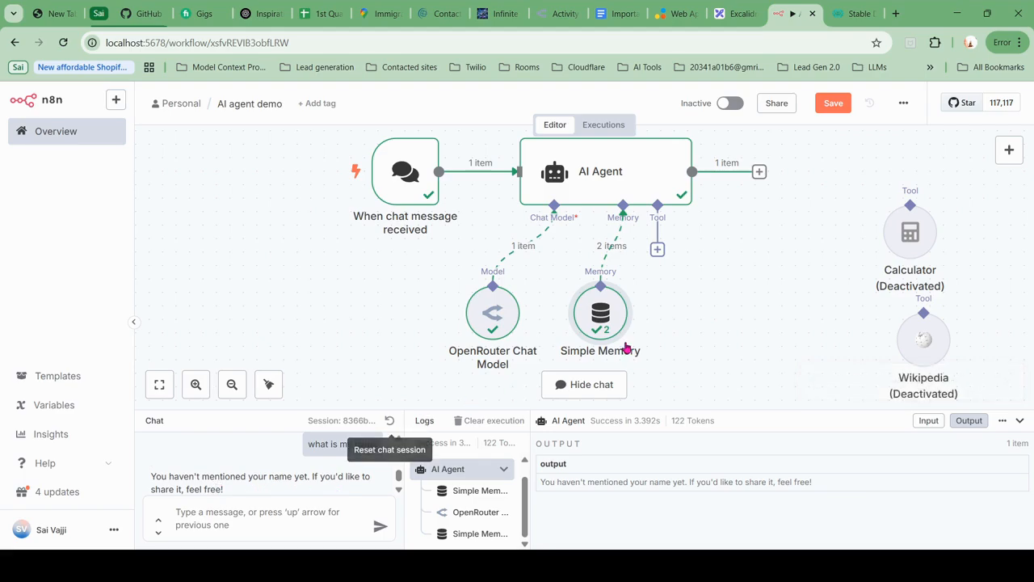
- Recheck the Simple Memory node's context window setting and reread the agent's reply about the name
double_click(603, 321)
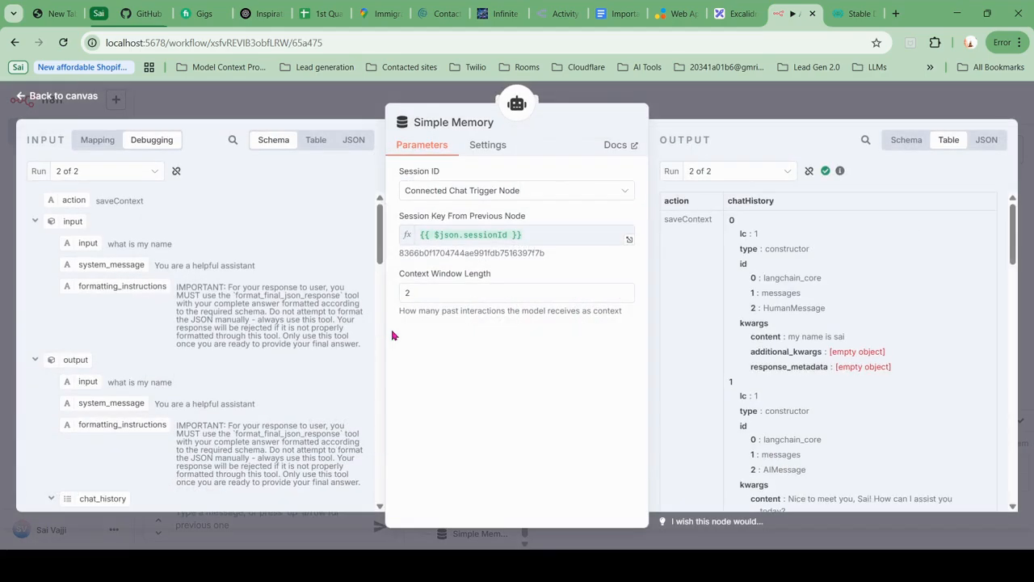
click(724, 113)
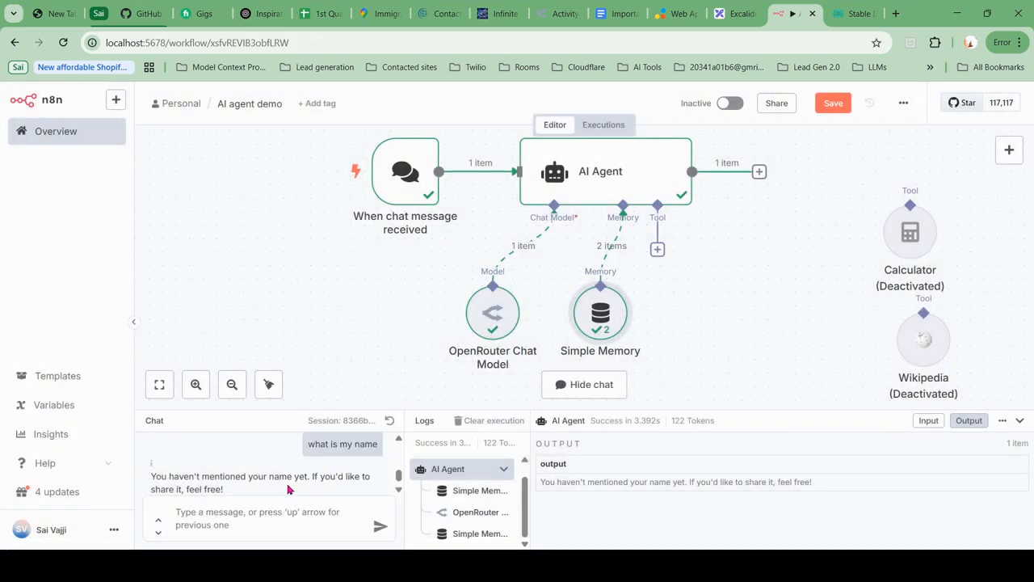
scroll(312, 462, down, 1)
scroll(312, 462, up, 2)
scroll(312, 463, down, 2)
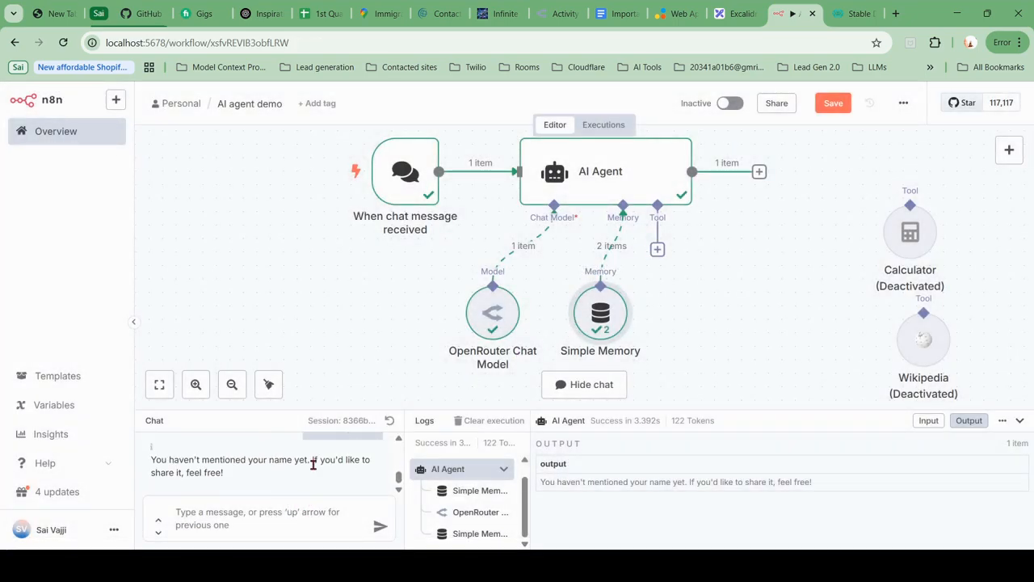
- Reread the chat history from the first message to the agent's latest reply, and check it against the Simple Memory node's Context Window Length
scroll(335, 458, up, 4)
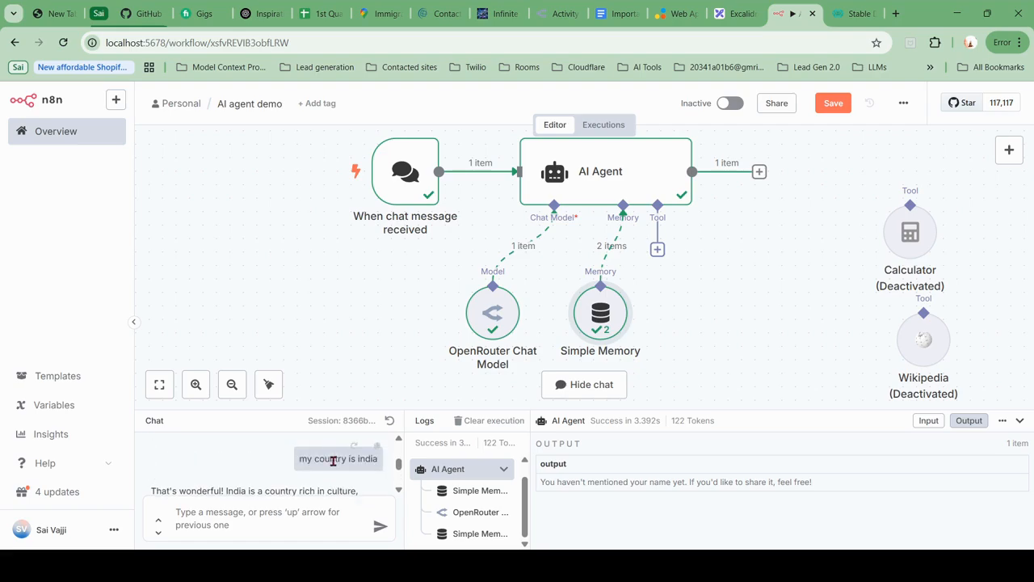
scroll(336, 475, down, 3)
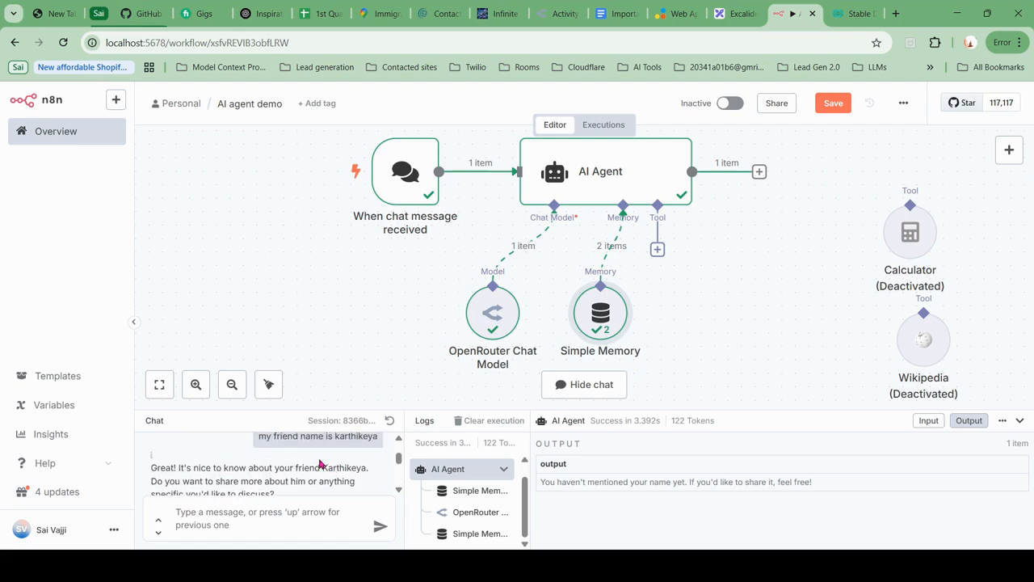
drag(240, 443, 305, 470)
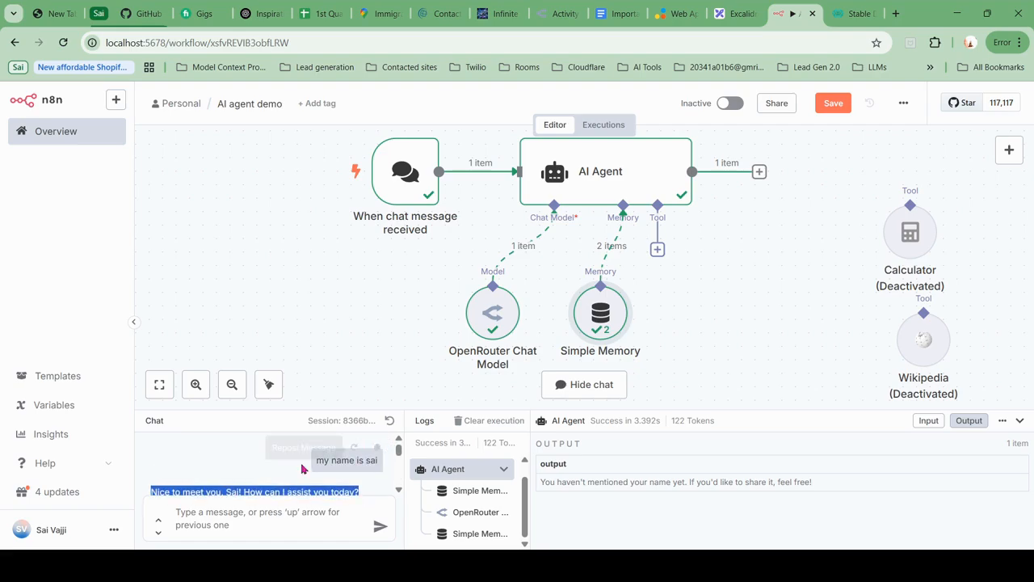
click(280, 477)
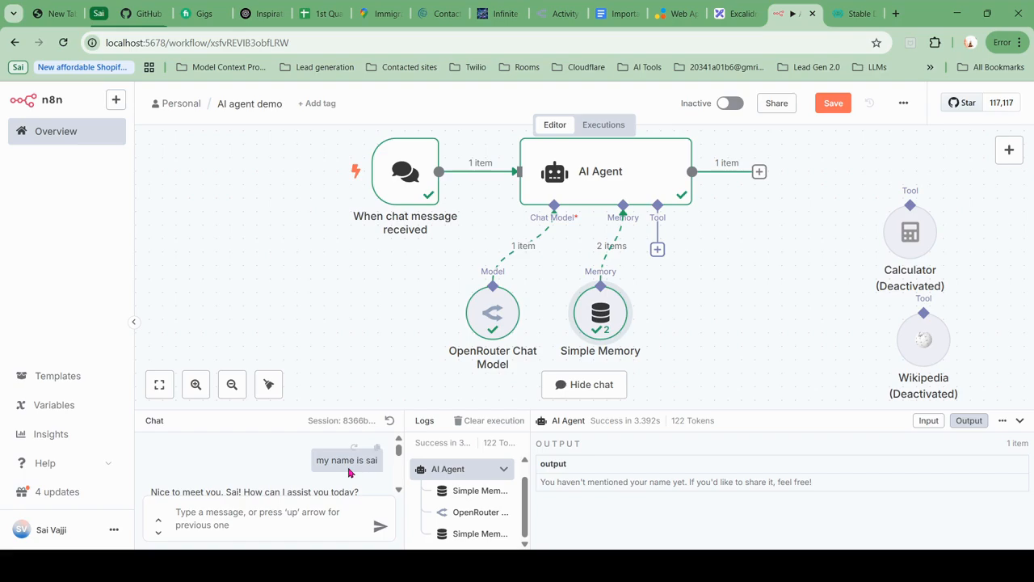
scroll(341, 483, down, 5)
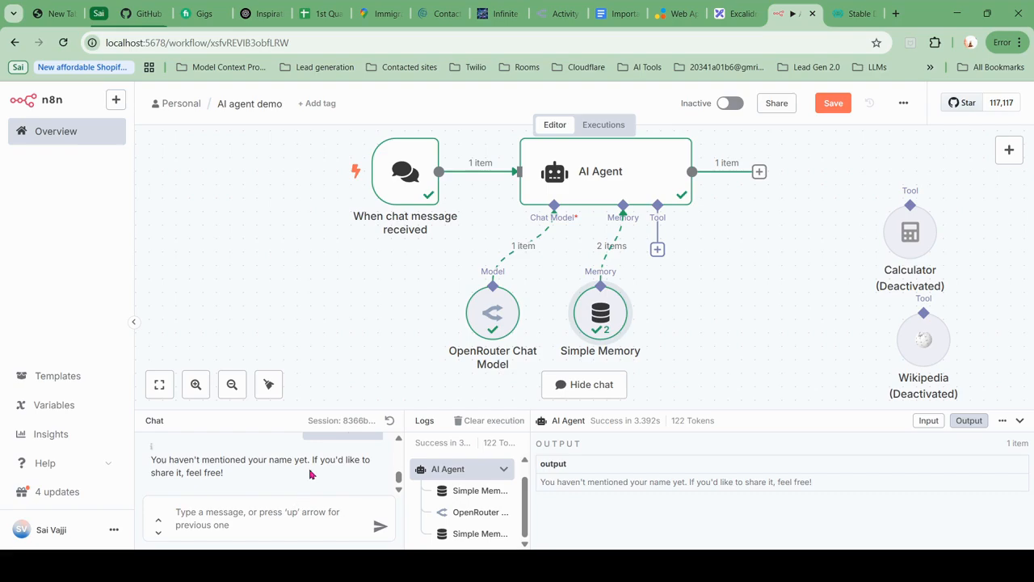
double_click(601, 313)
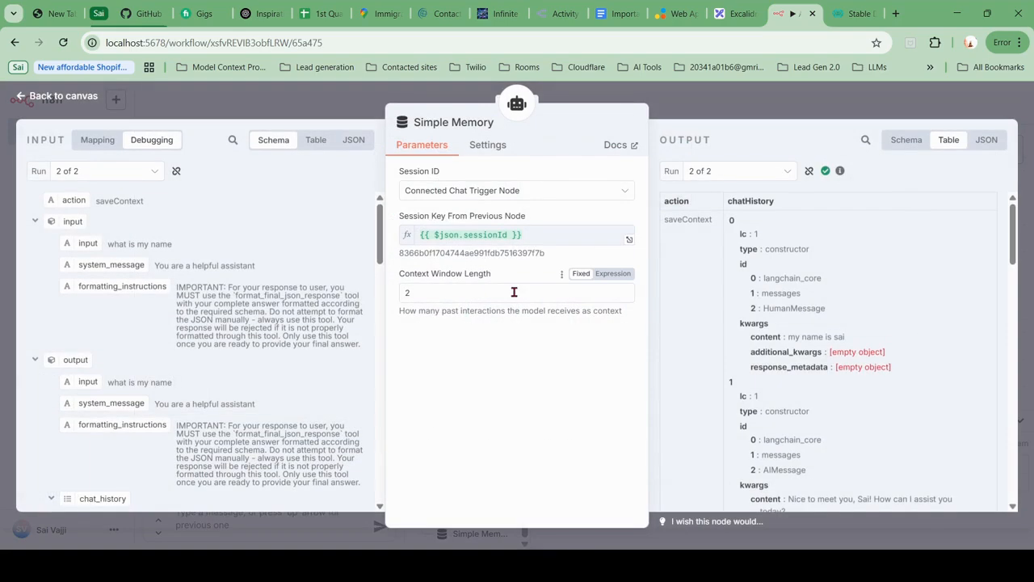
double_click(407, 293)
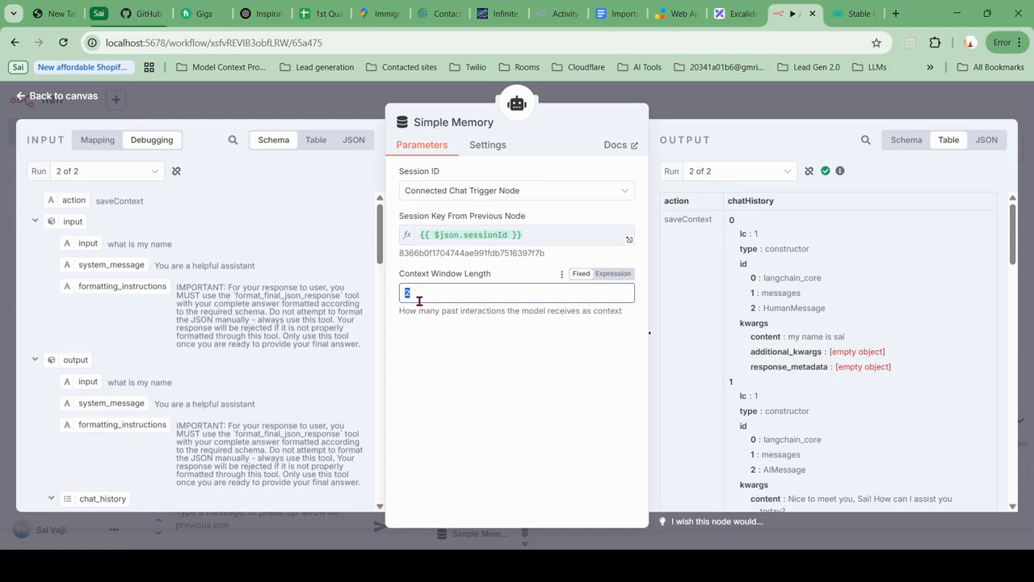
click(723, 101)
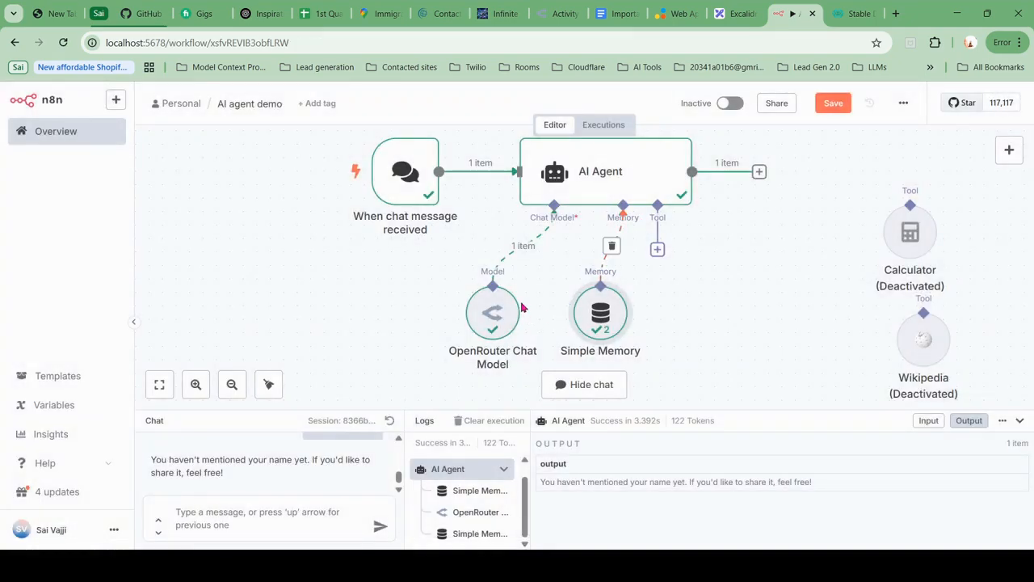
drag(275, 220, 267, 257)
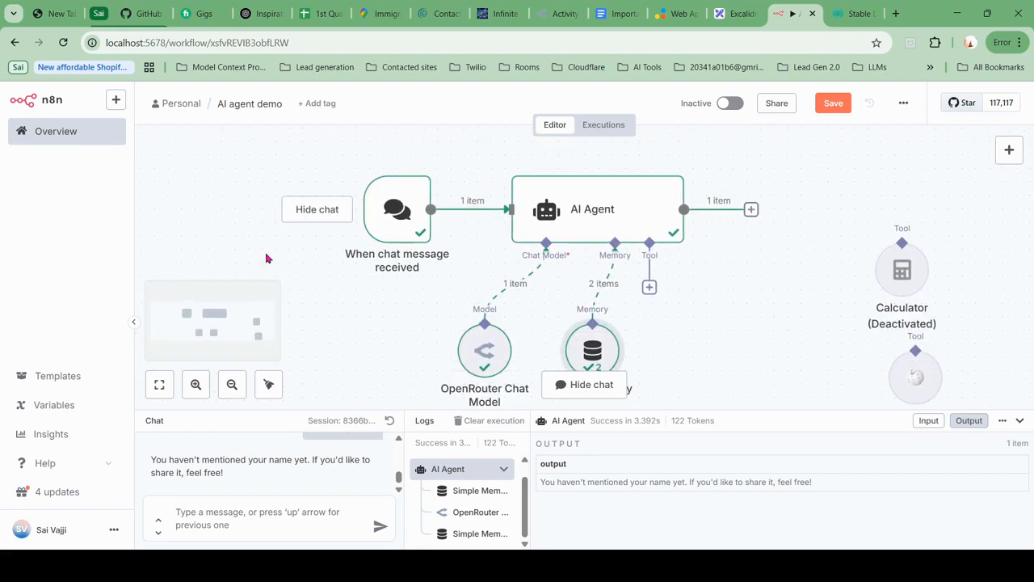